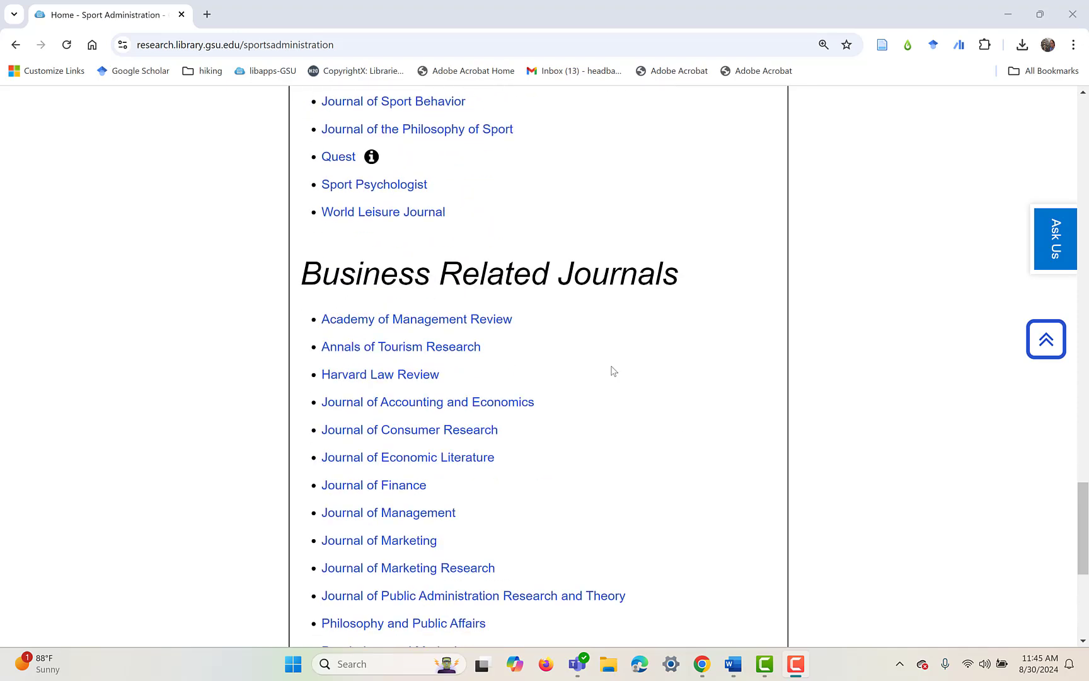
Step: Look through the journal lists on the Sport Administration guide, focusing on the NASSM Recommended A/B Rated Journals
scroll(610, 371, up, 12)
scroll(609, 371, up, 15)
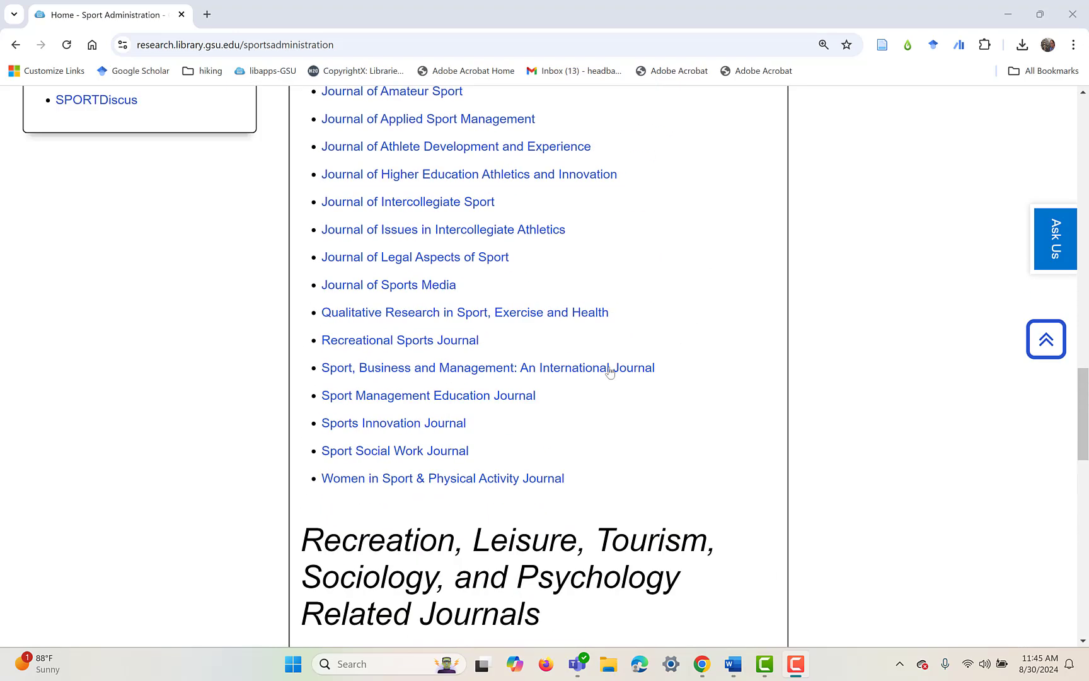
scroll(609, 375, up, 1)
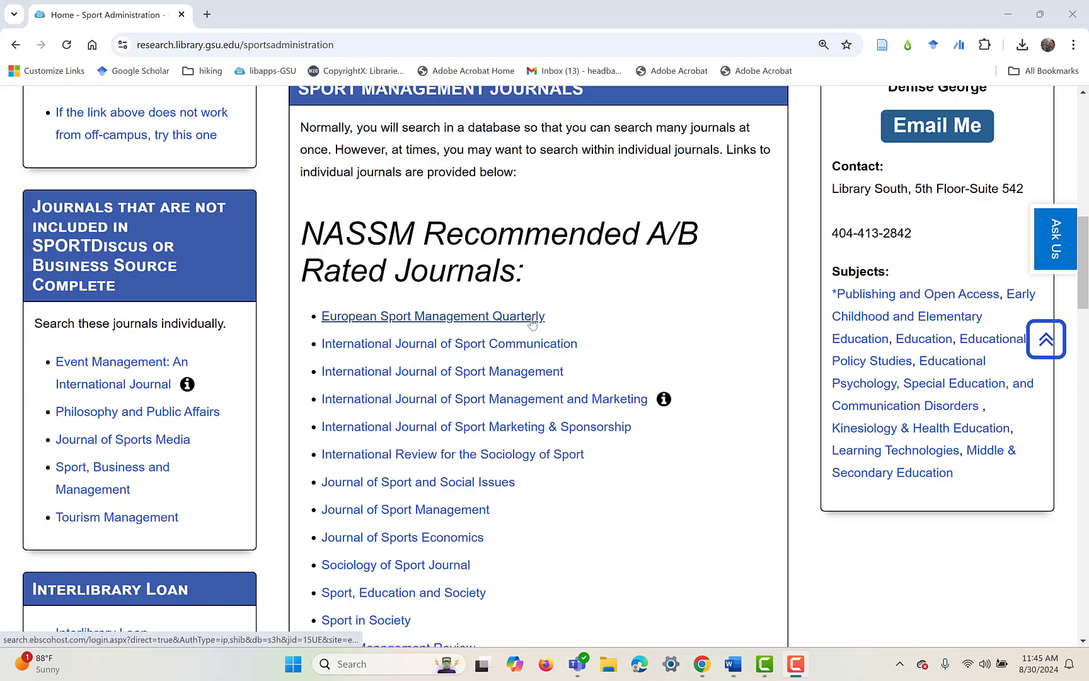
scroll(536, 325, up, 3)
scroll(546, 327, down, 2)
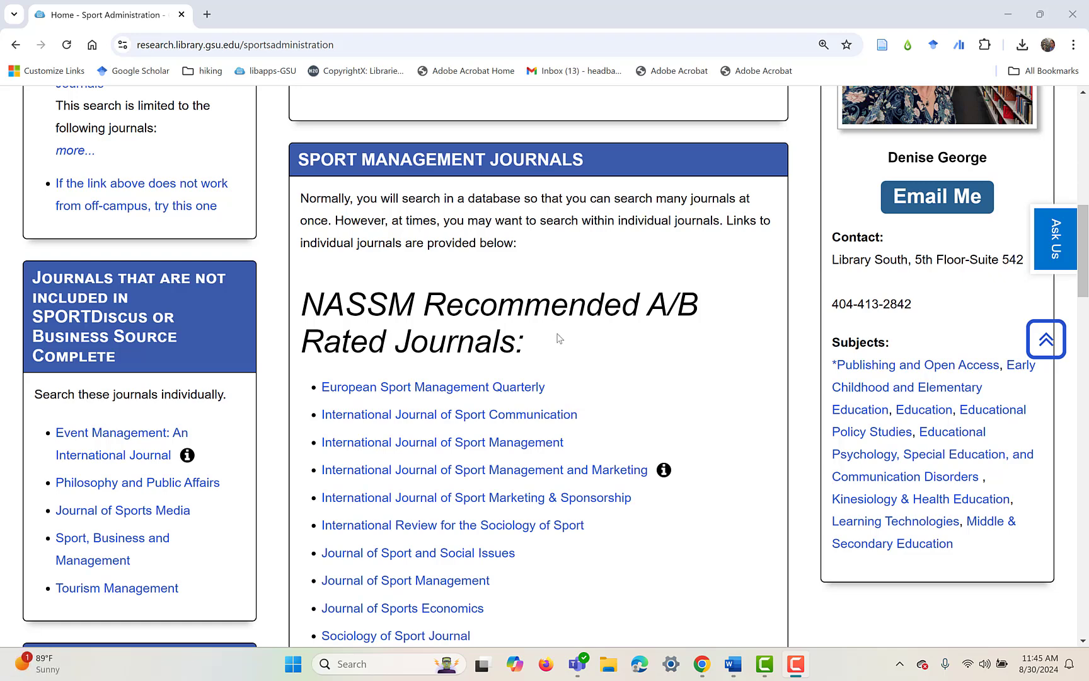
scroll(563, 340, down, 3)
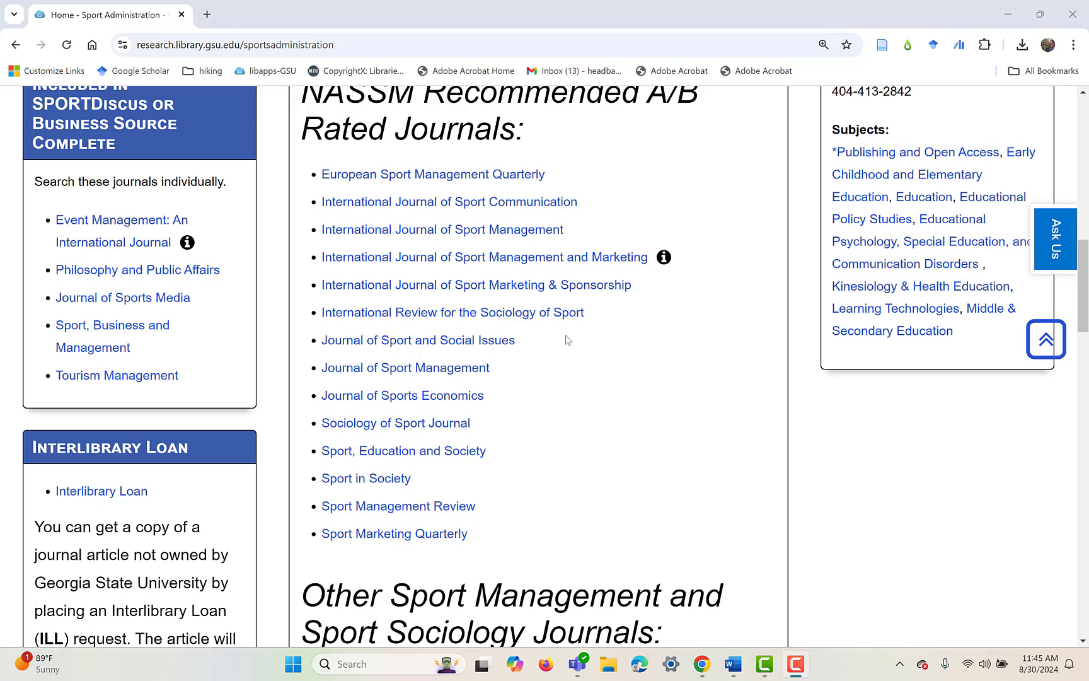
scroll(558, 347, down, 1)
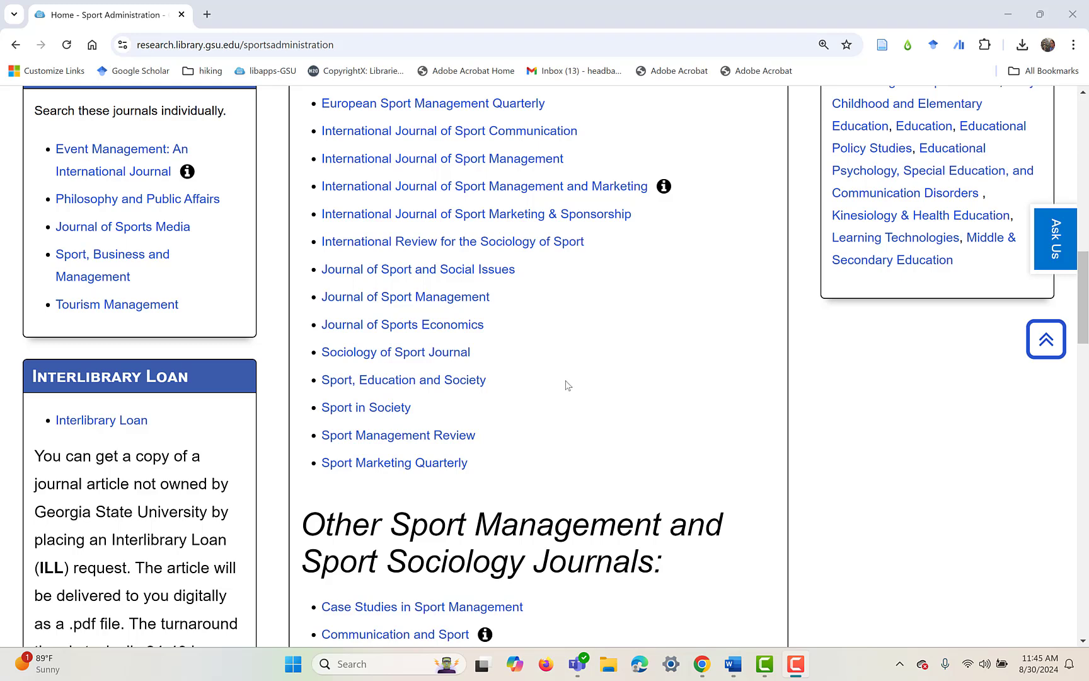
scroll(616, 394, up, 2)
scroll(616, 393, down, 1)
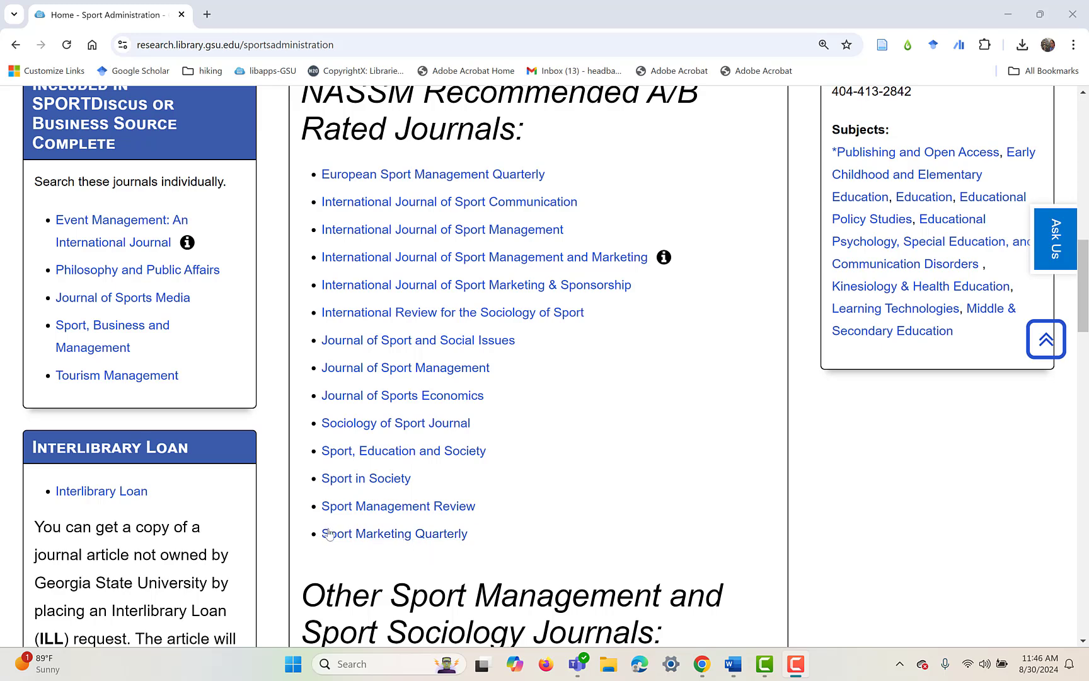
Step: Open Sport Marketing Quarterly from the NASSM recommended list and check the database name and journal title on its record
click(406, 536)
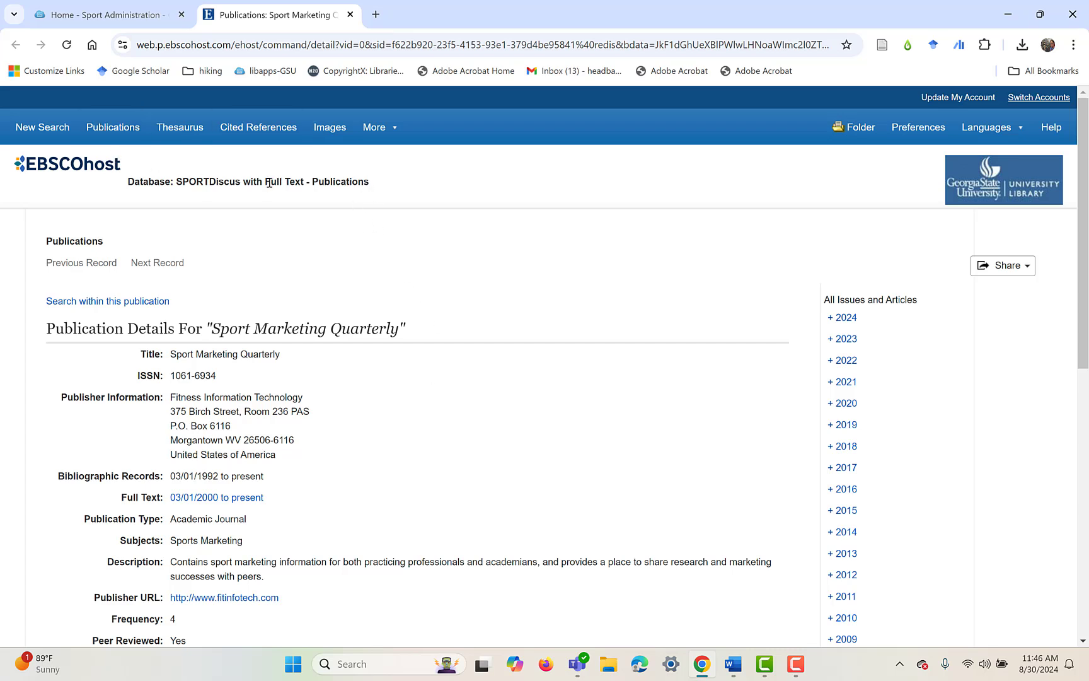
drag(243, 185, 178, 184)
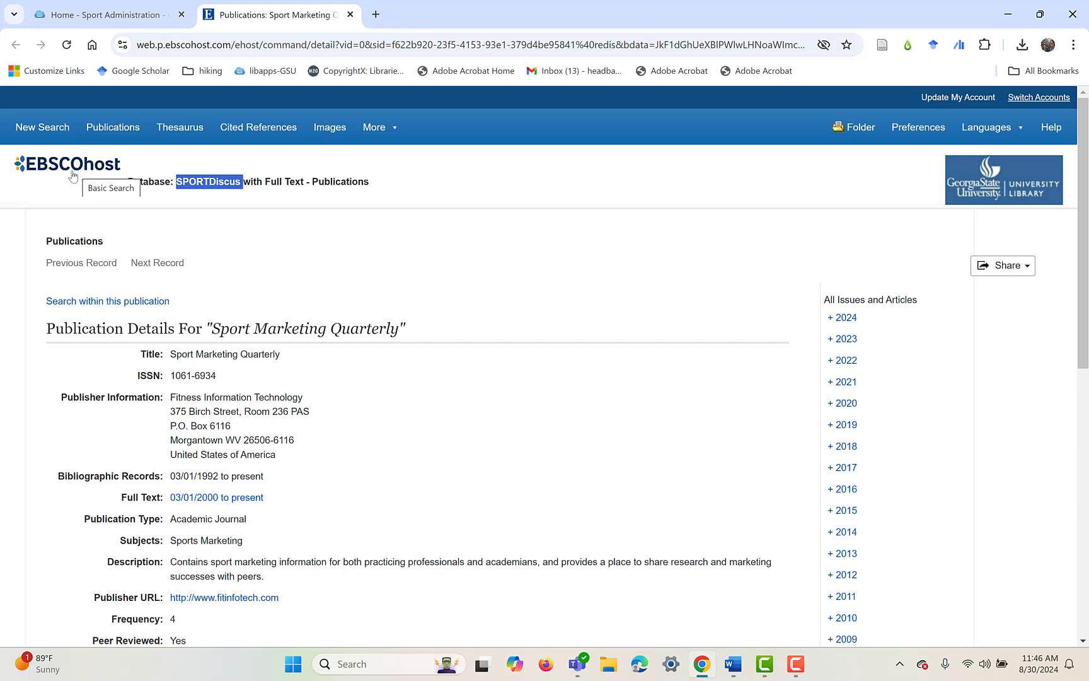
drag(430, 336, 205, 329)
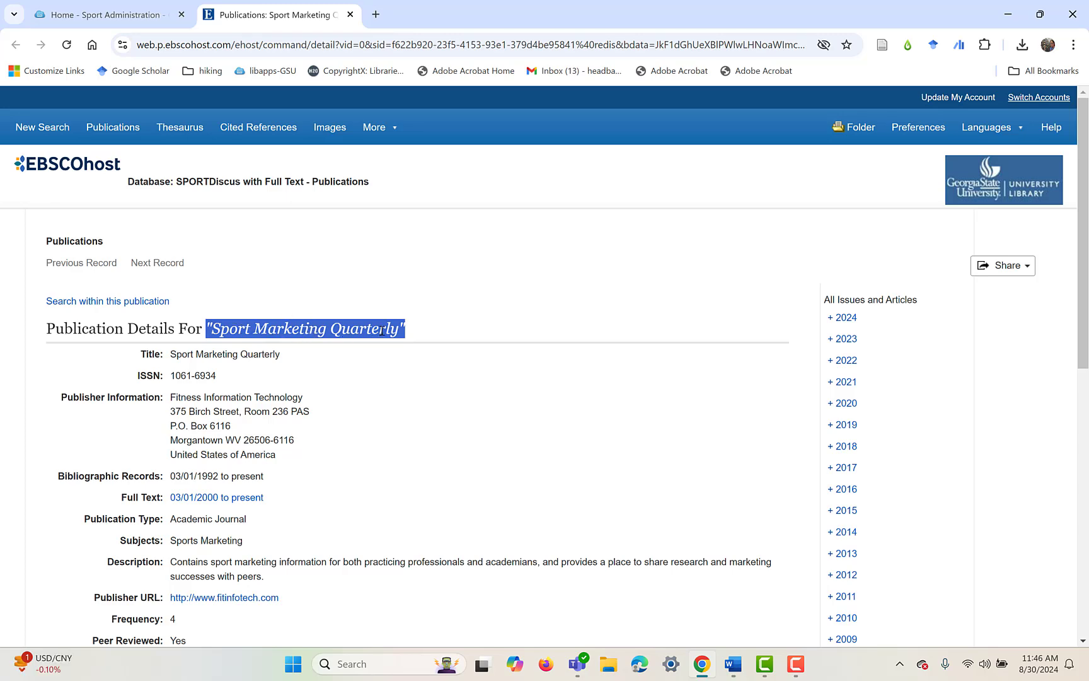
Step: Expand the journal's 2024 issues and open the article list for Vol. 33 Issue 2
scroll(649, 345, down, 1)
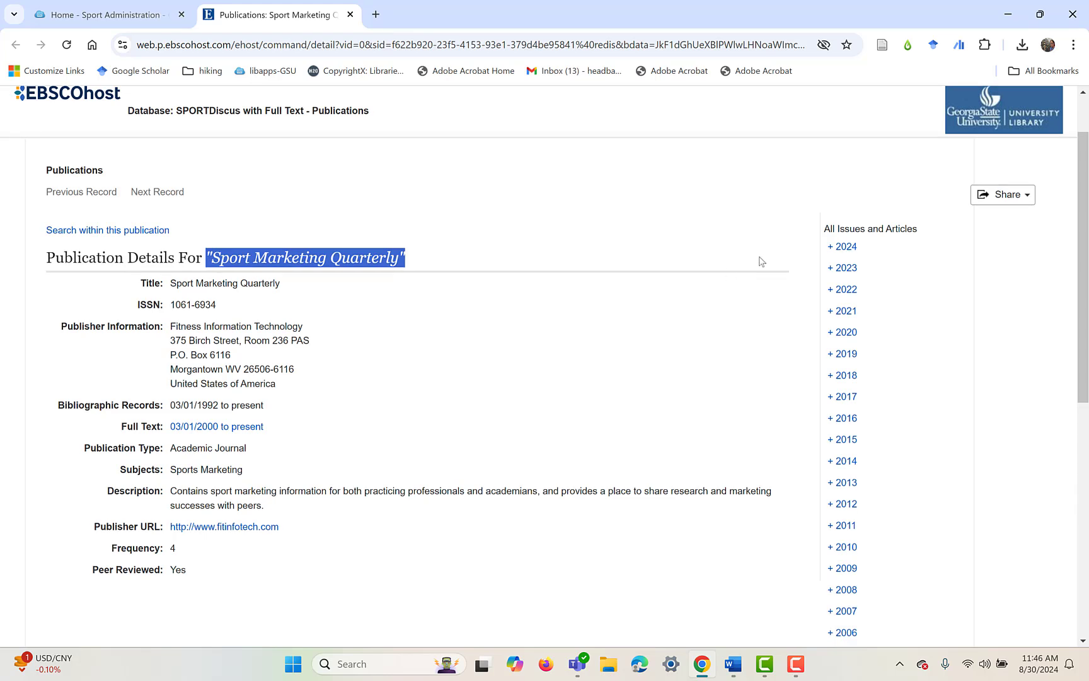
click(845, 248)
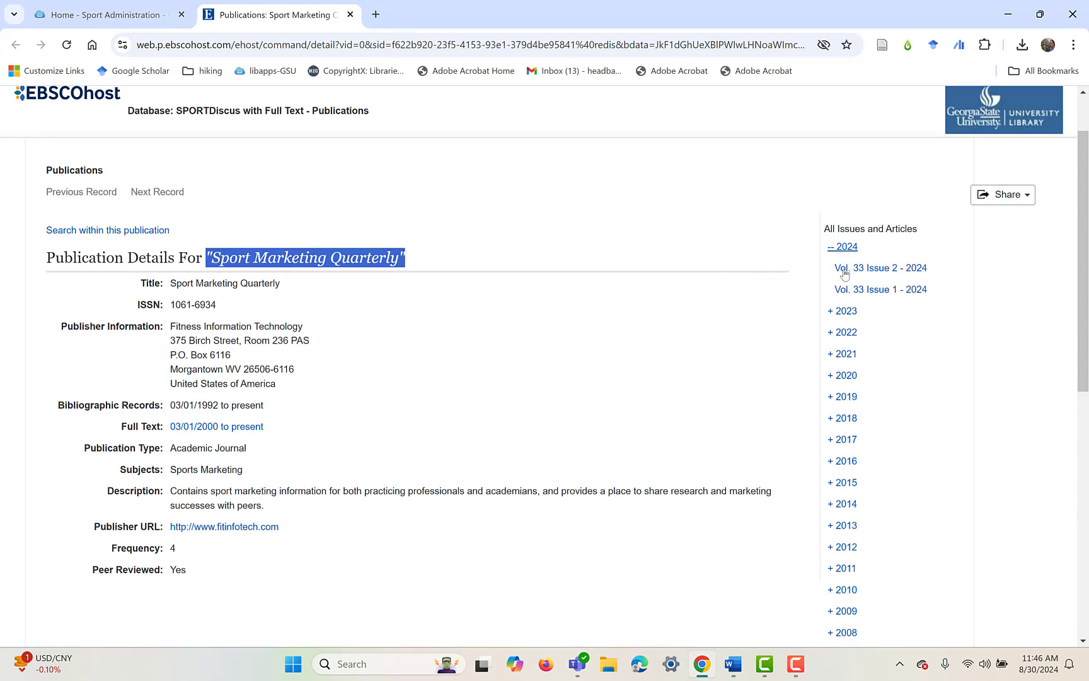
drag(890, 289, 905, 268)
click(886, 276)
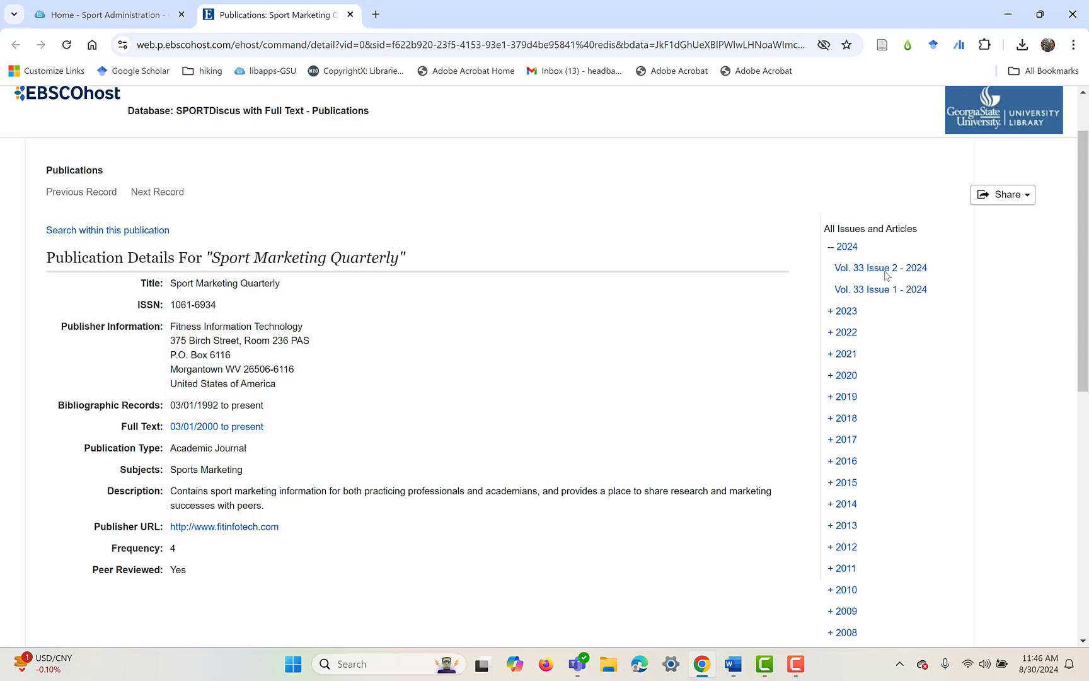
click(845, 273)
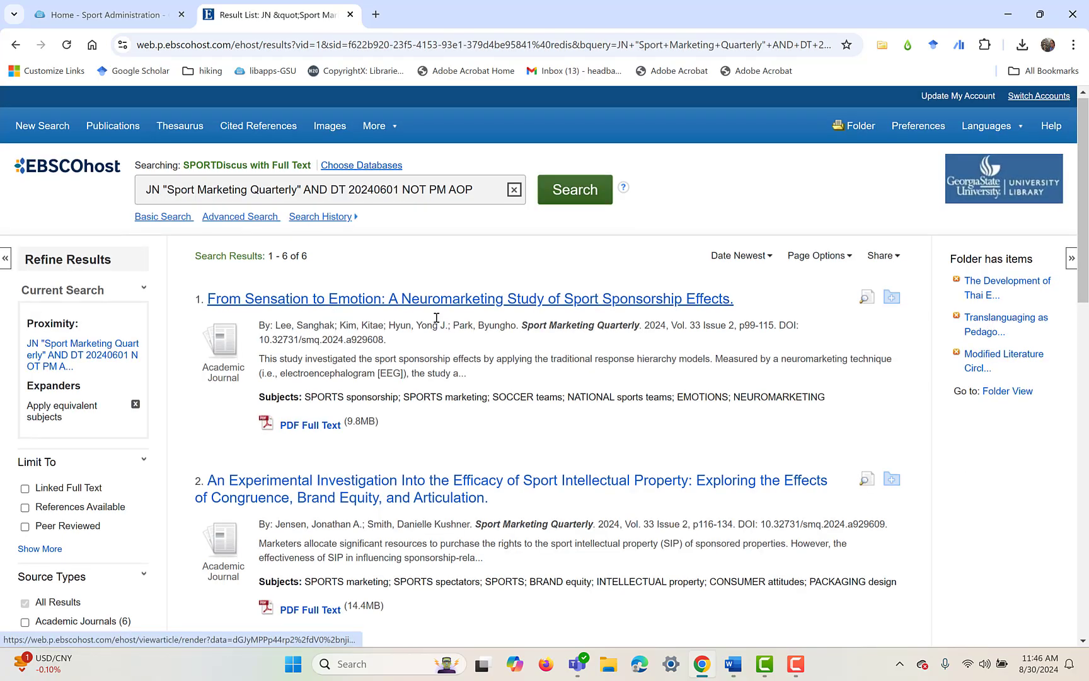
Step: Look through the issue's articles and open the PDF full text of the second one, on the efficacy of sport intellectual property
scroll(436, 318, down, 10)
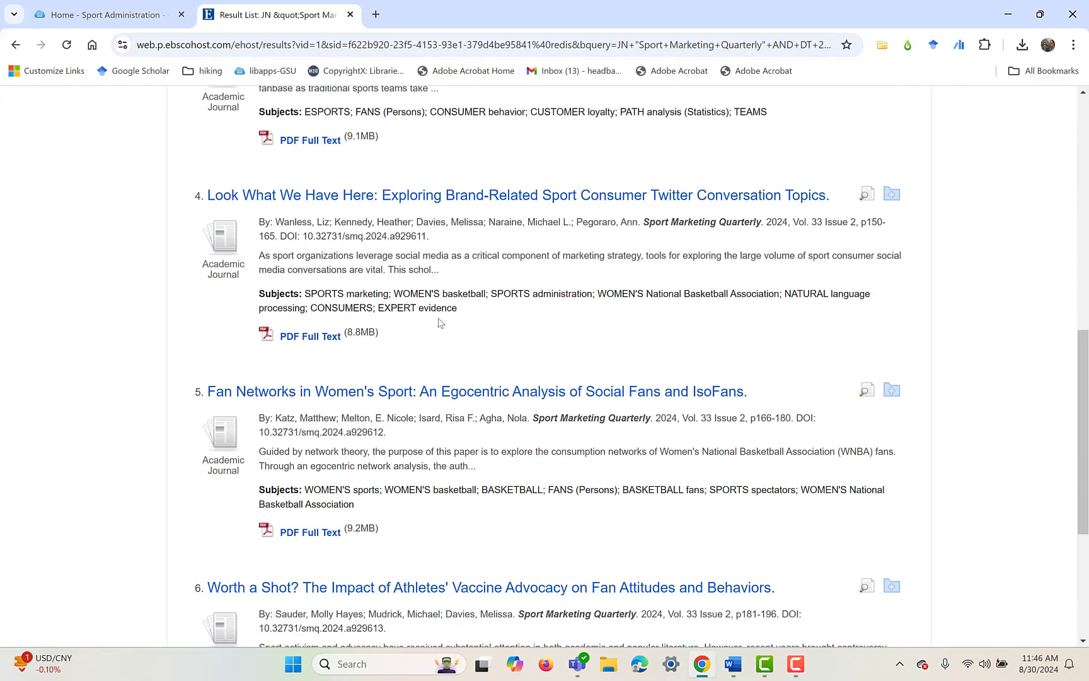
scroll(440, 322, down, 3)
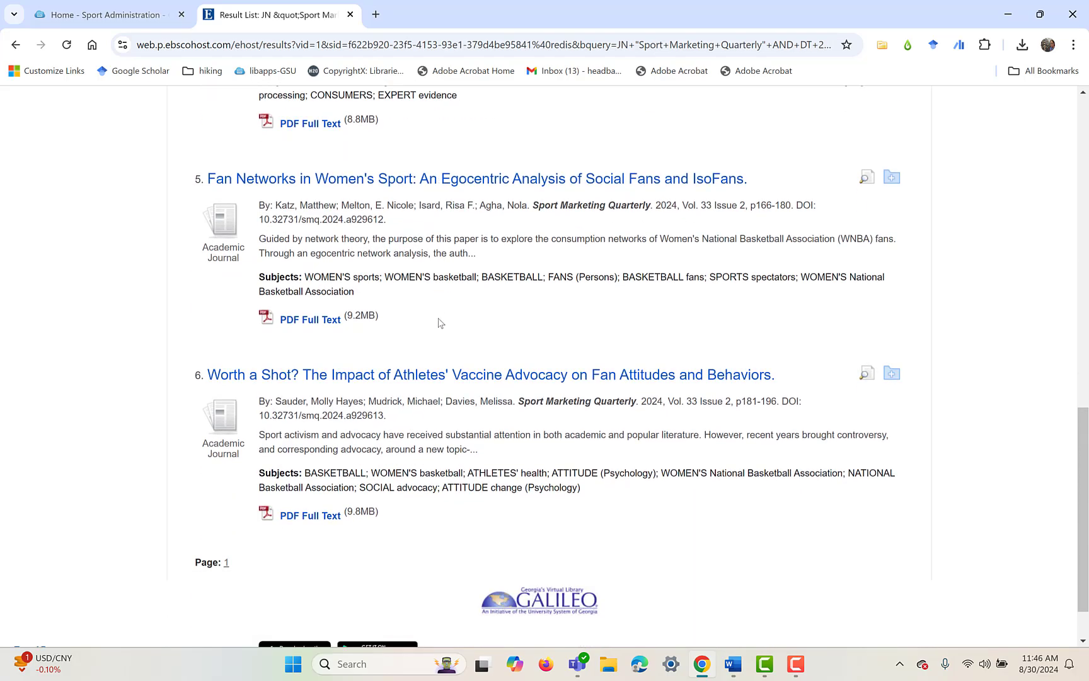
scroll(440, 323, up, 2)
scroll(439, 323, up, 3)
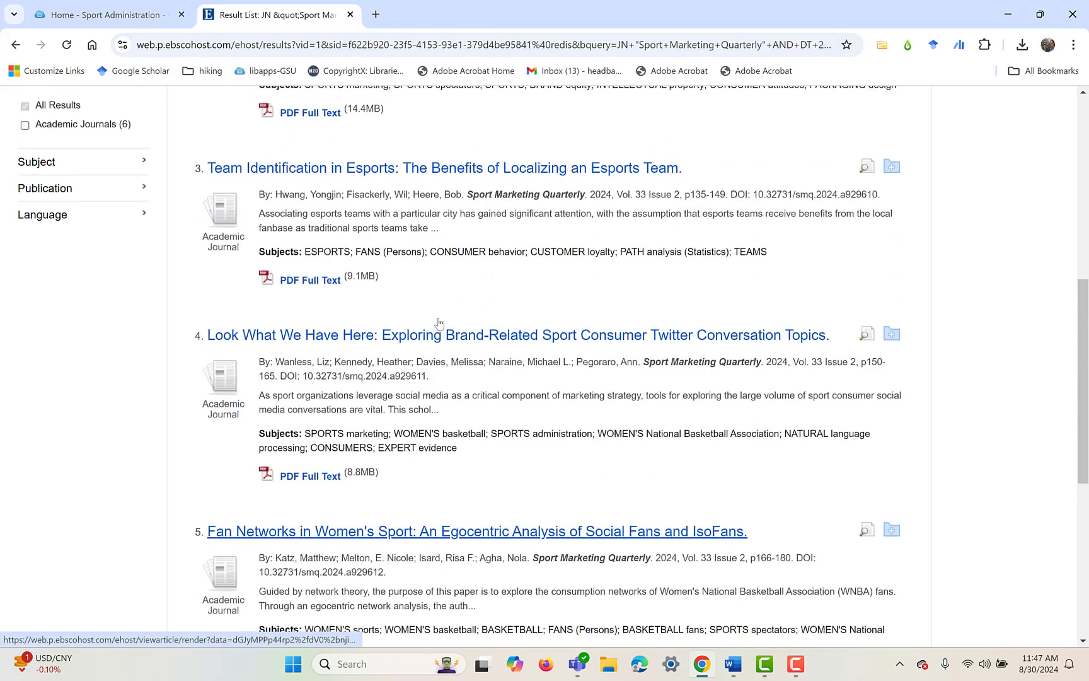
scroll(439, 323, up, 6)
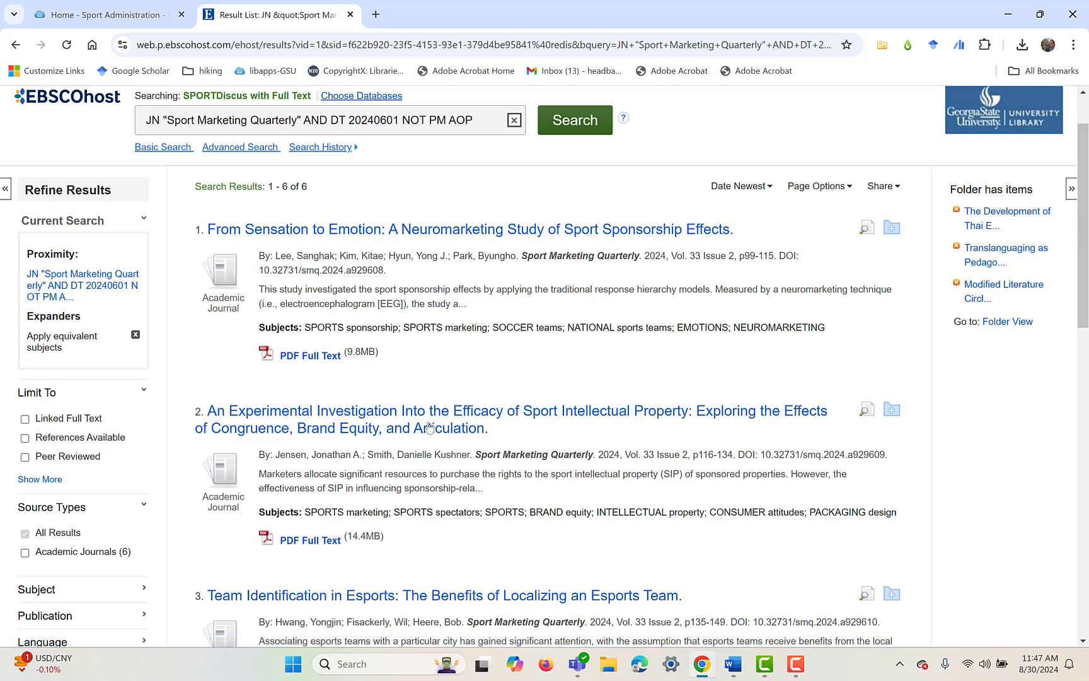
click(310, 541)
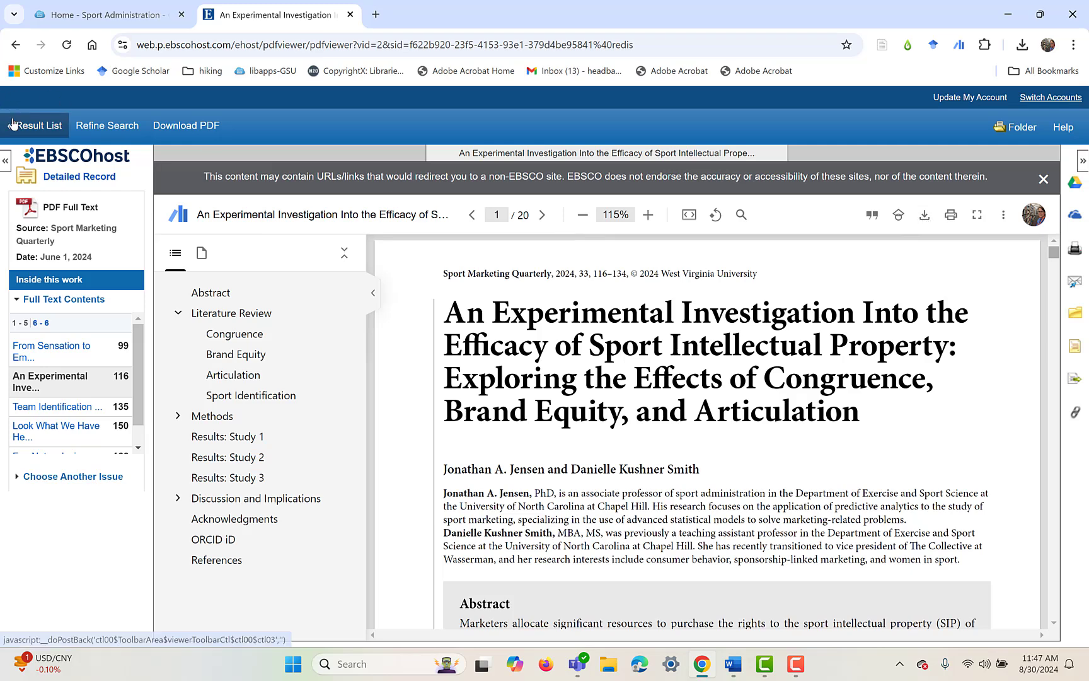
Step: Return to the result list, open the second article's detailed record, and examine it along with the search query
click(35, 125)
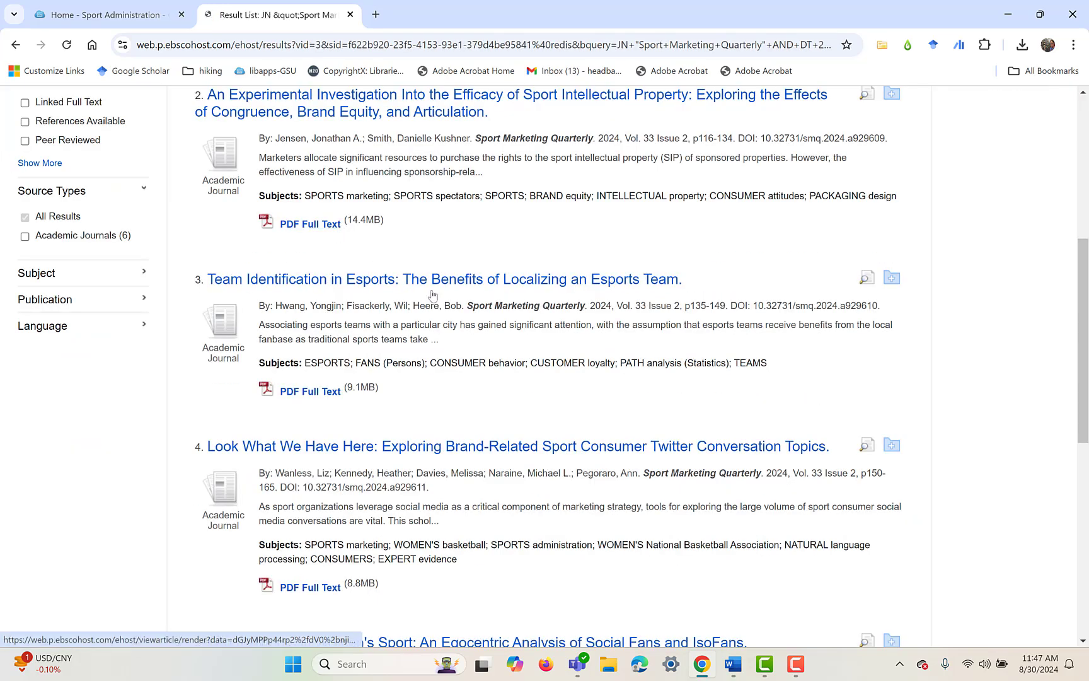
scroll(442, 253, up, 2)
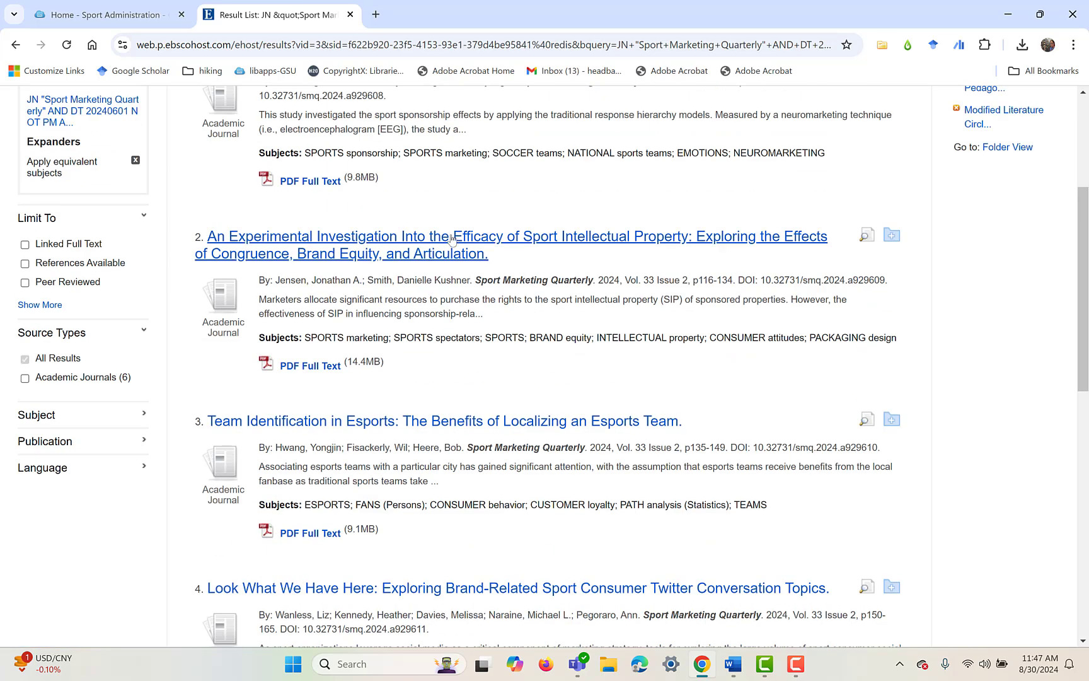
click(413, 241)
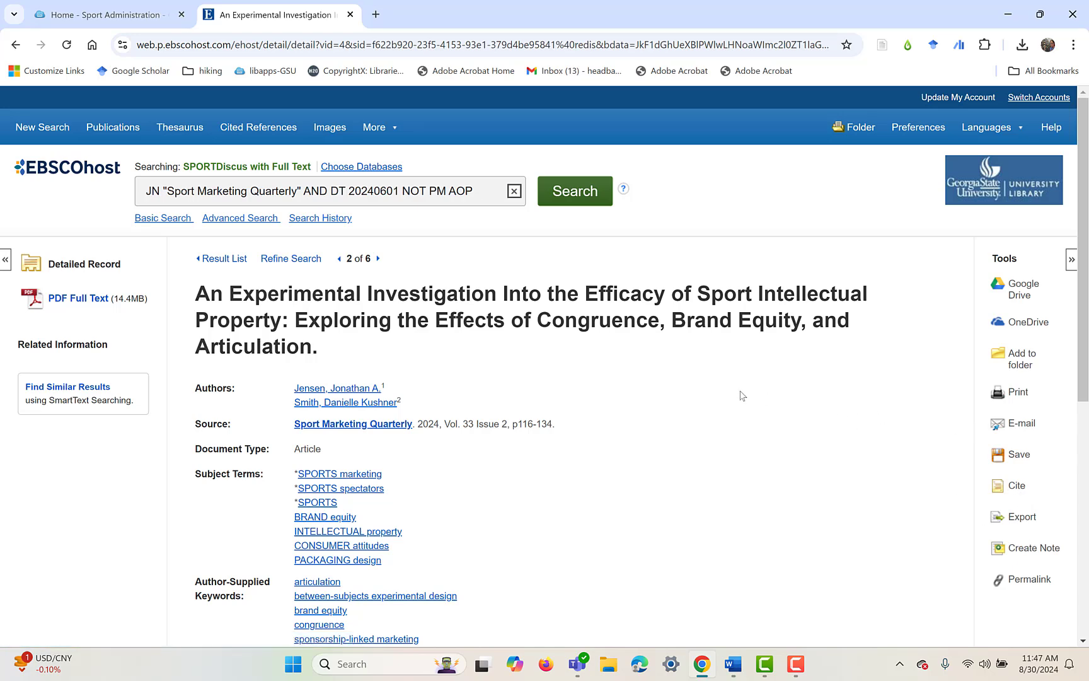
scroll(739, 378, down, 1)
scroll(737, 318, up, 1)
drag(482, 193, 139, 195)
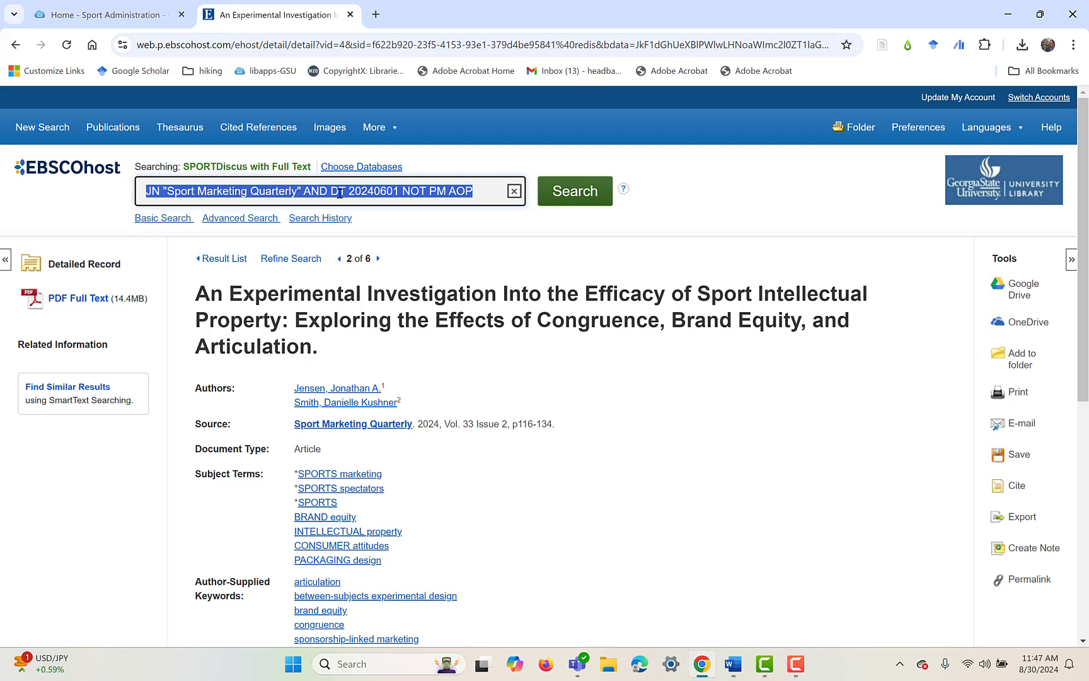
Step: Go back to the publication details page for Sport Marketing Quarterly
click(17, 46)
click(17, 46)
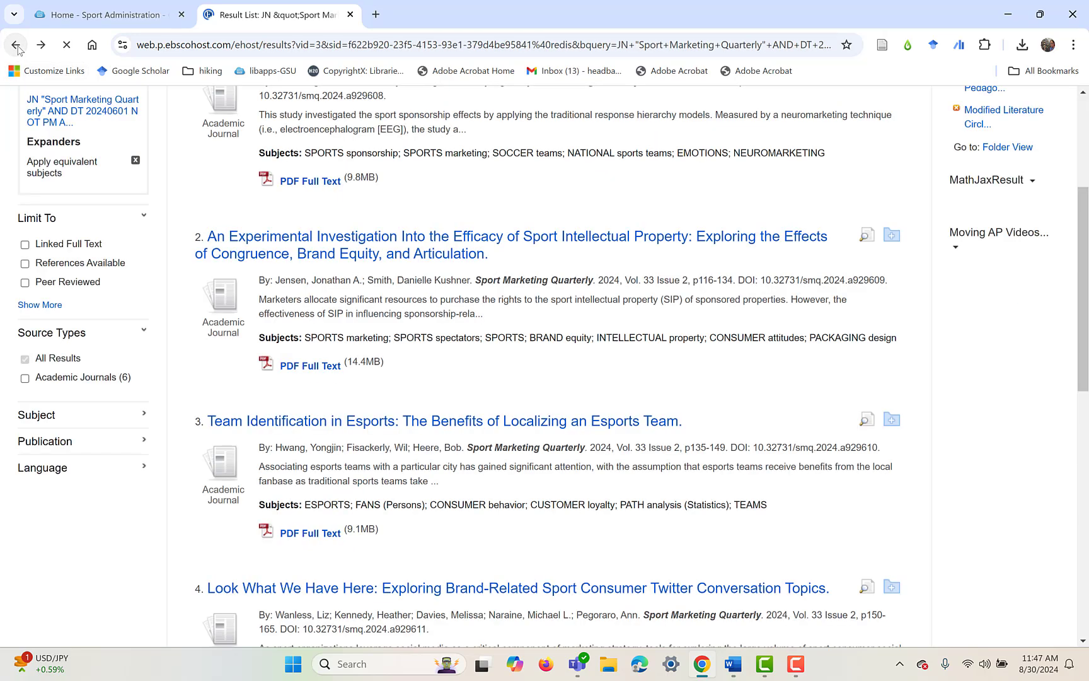
click(17, 46)
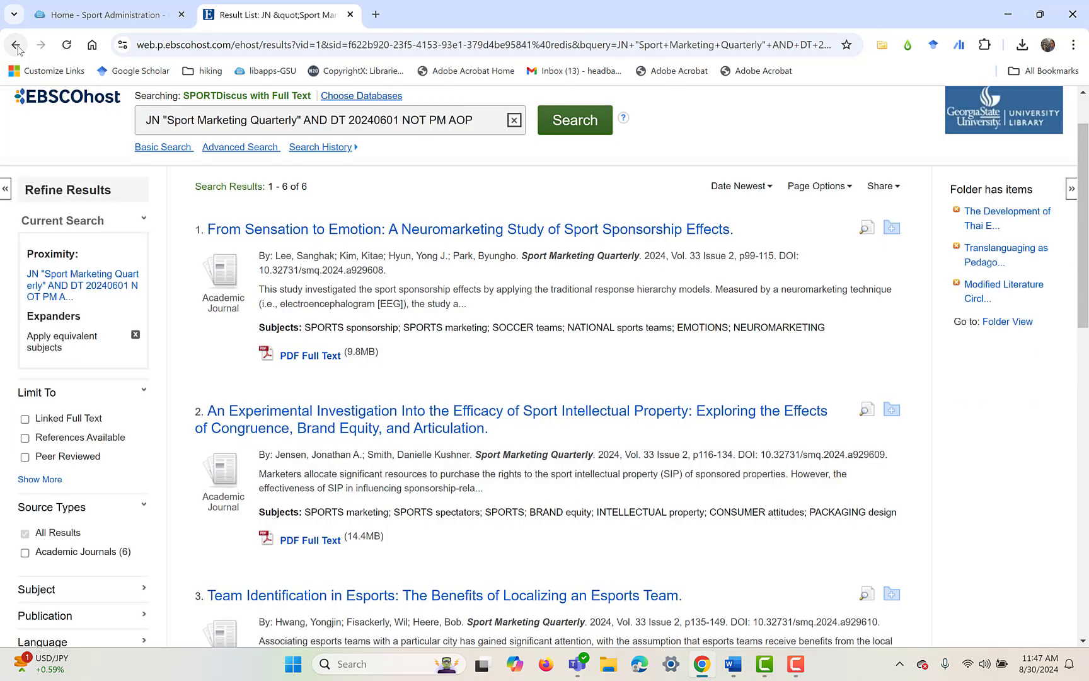
click(17, 48)
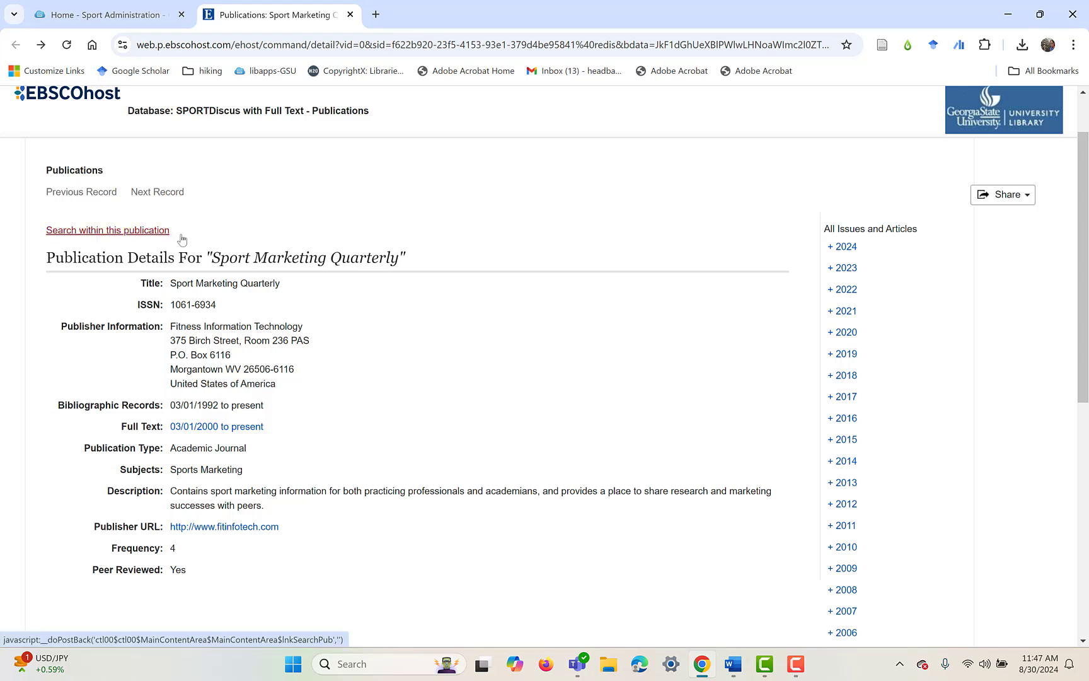
Step: Start a search within the Sport Marketing Quarterly publication and switch it to Advanced Search
click(94, 229)
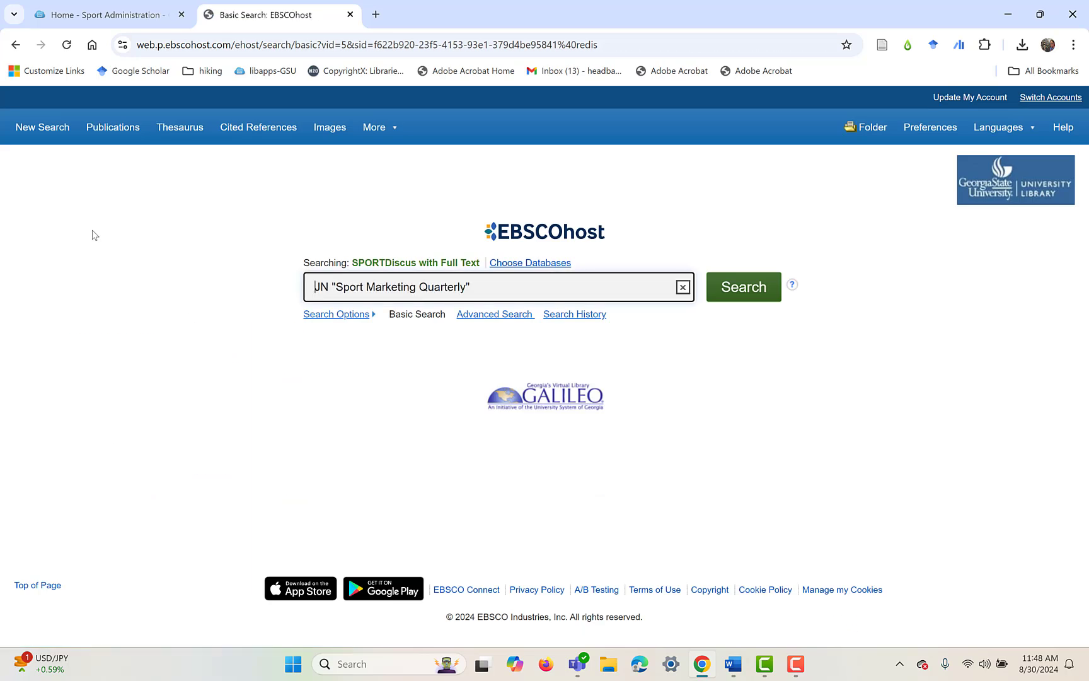
drag(466, 287, 281, 288)
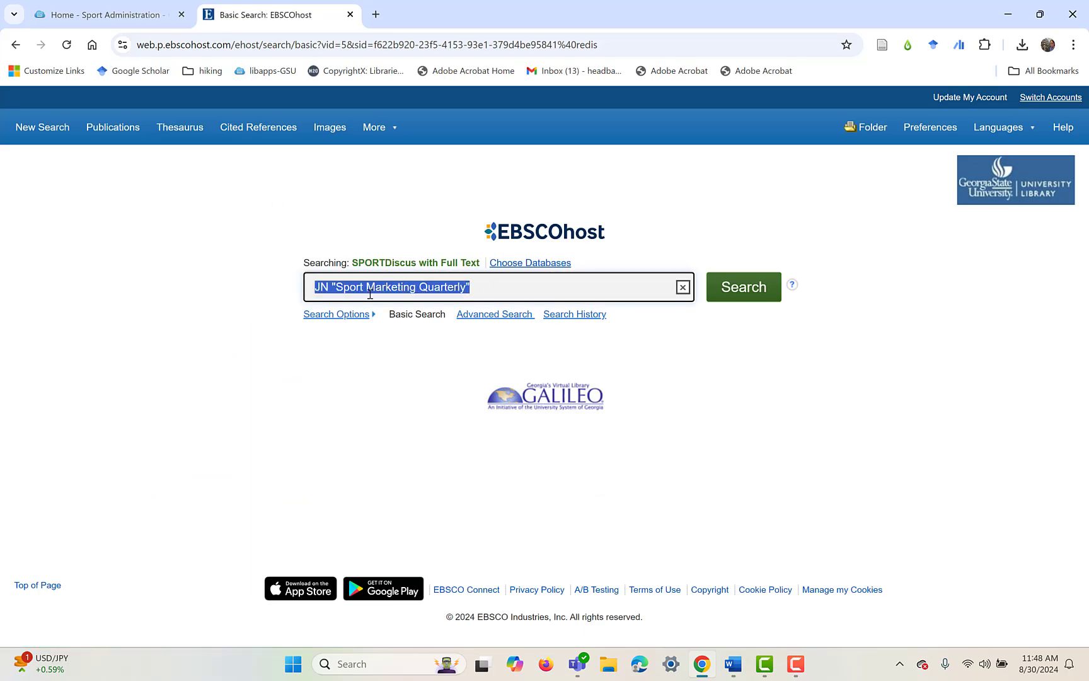
click(499, 315)
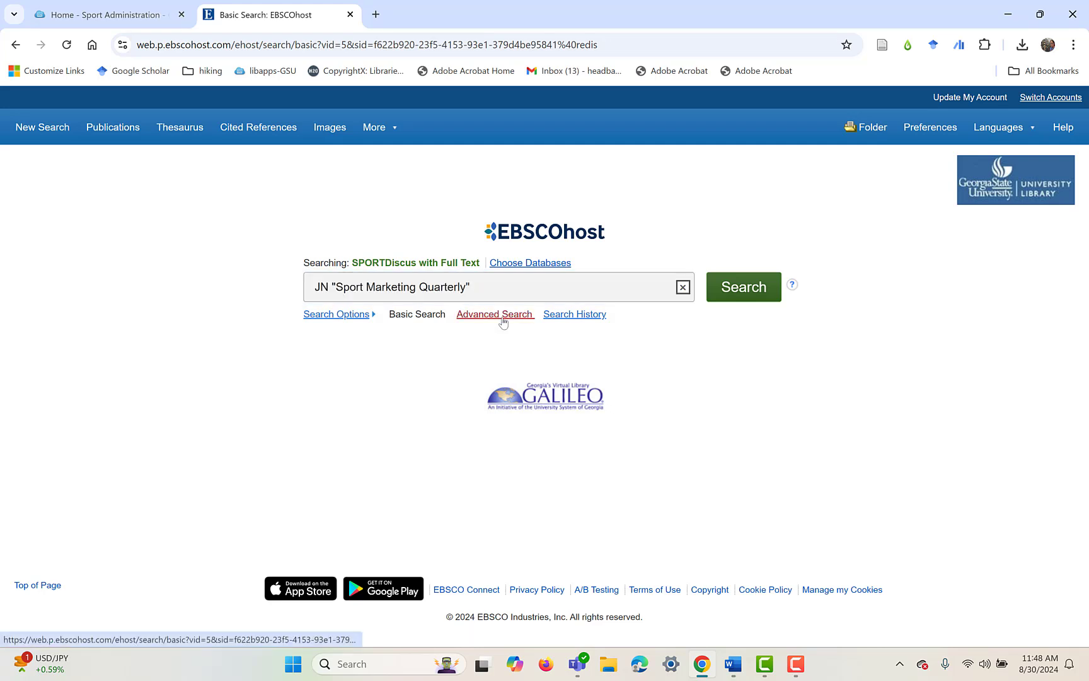
Step: Keep the journal query in the first search row, add "branding" as the second AND term, and run the search
drag(367, 203, 68, 191)
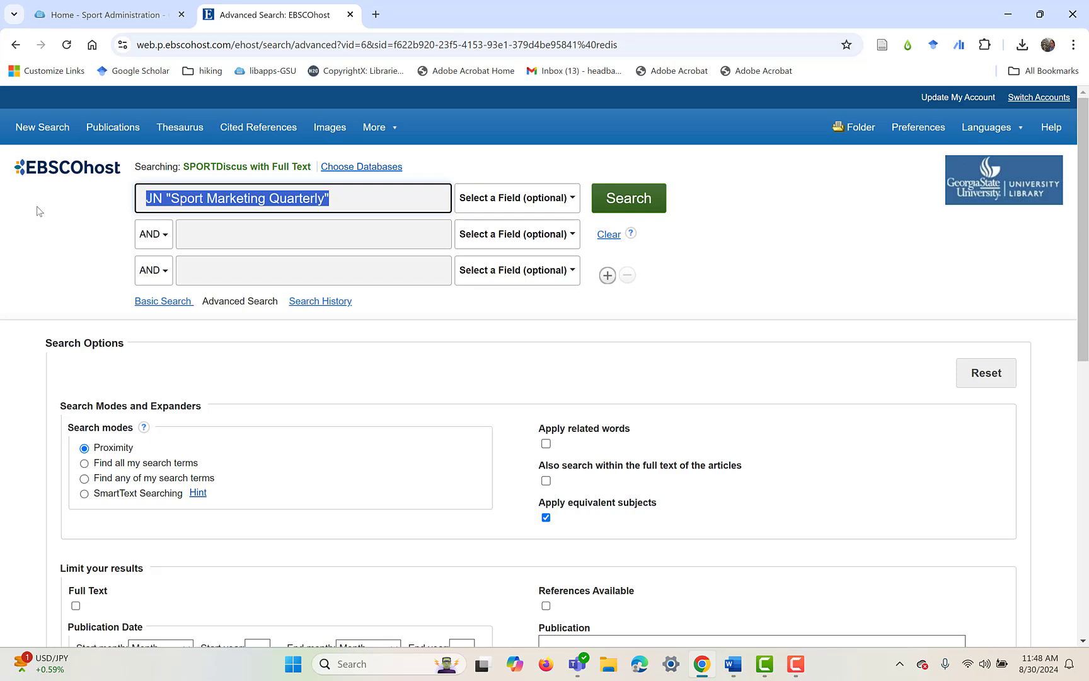
click(215, 231)
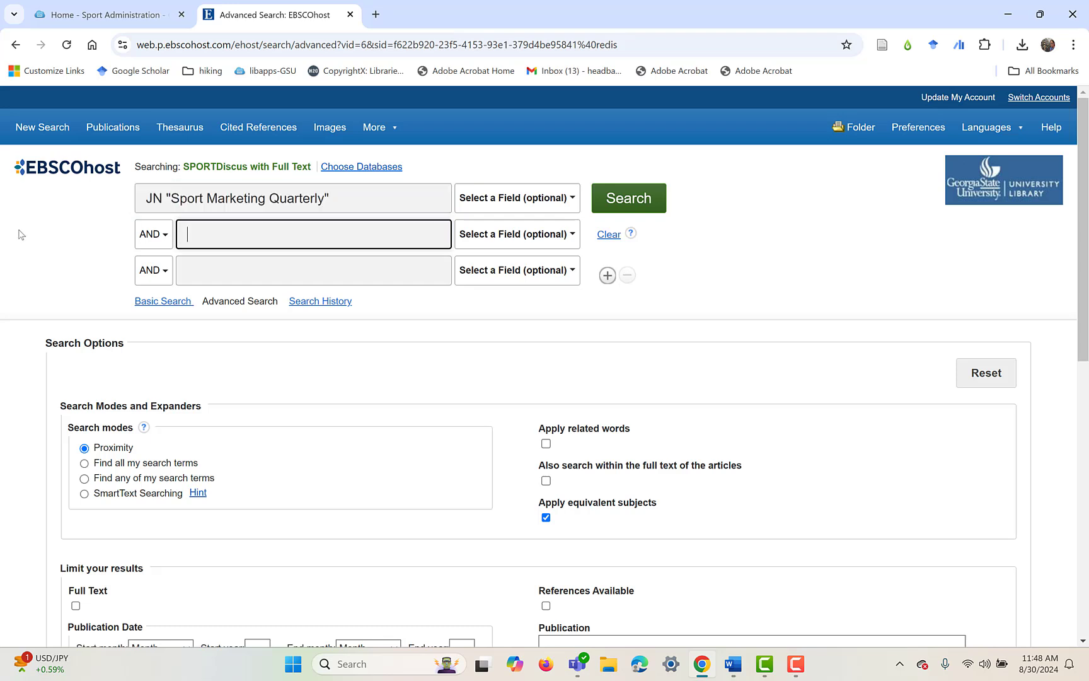
text(branding)
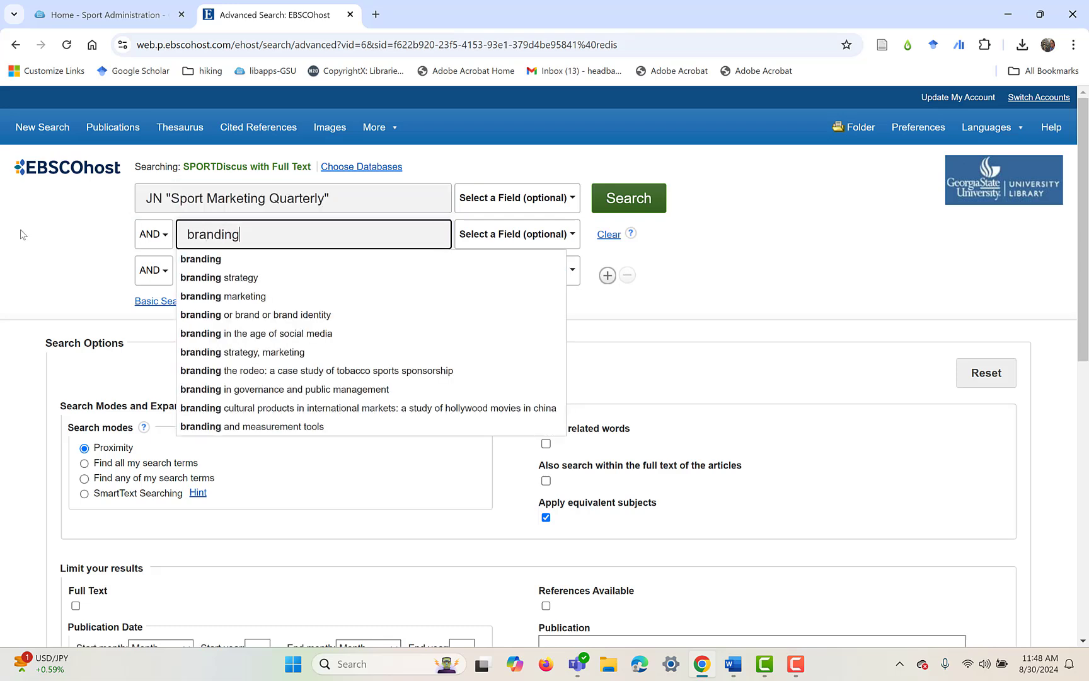
click(794, 234)
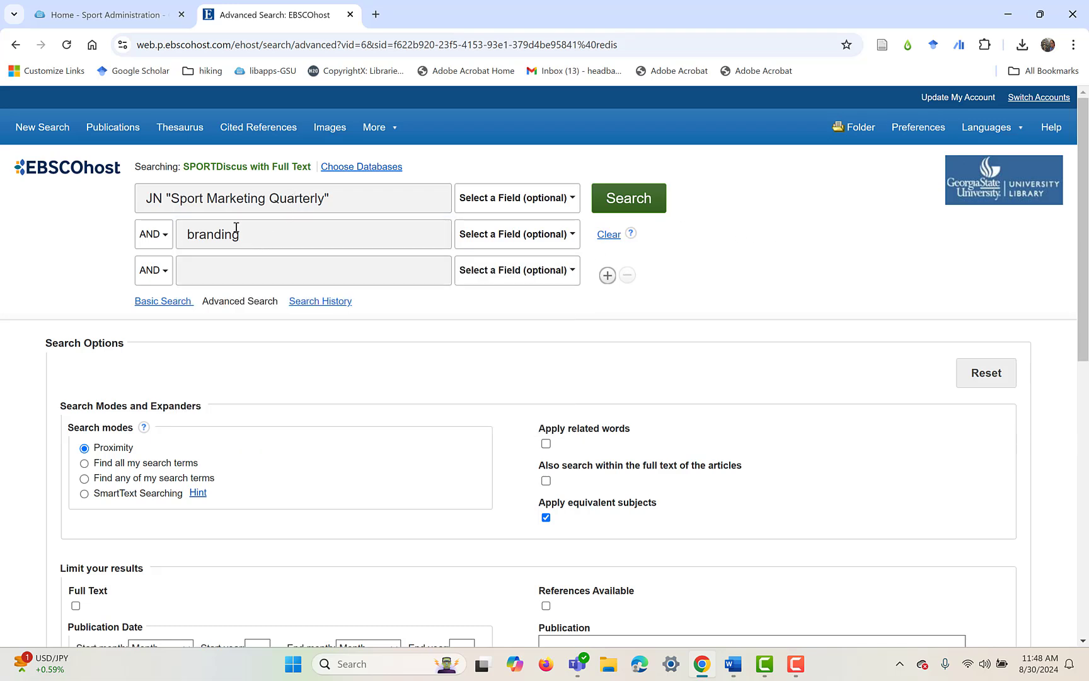
click(626, 201)
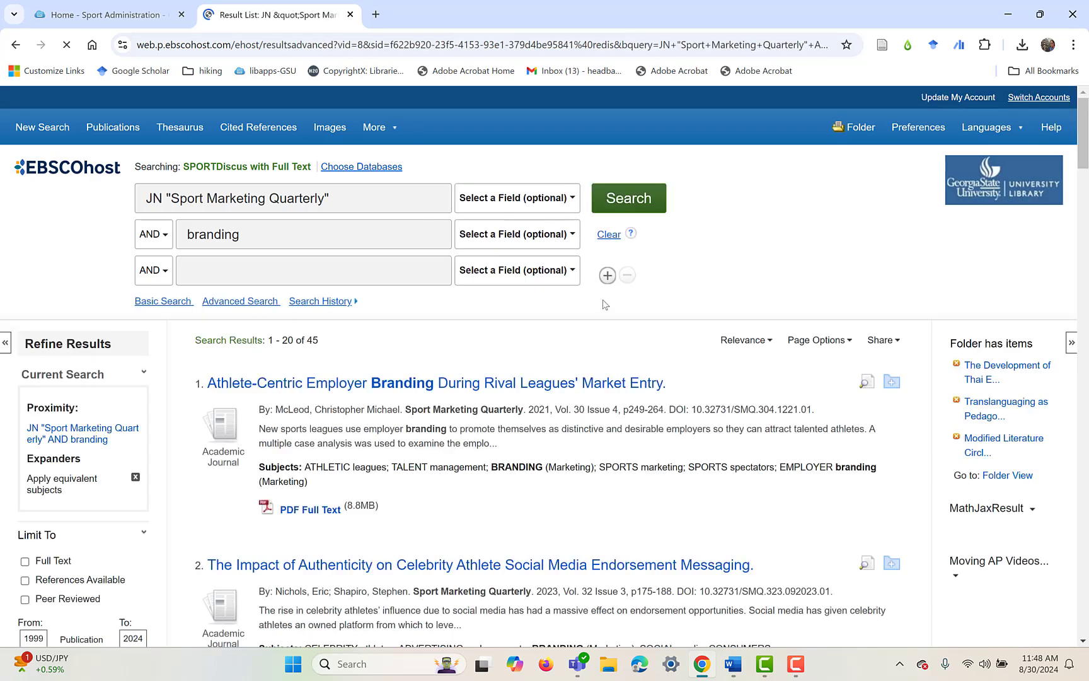
Step: Examine the result count and article list of the "branding" search, along with the journal query that restricts it
double_click(310, 345)
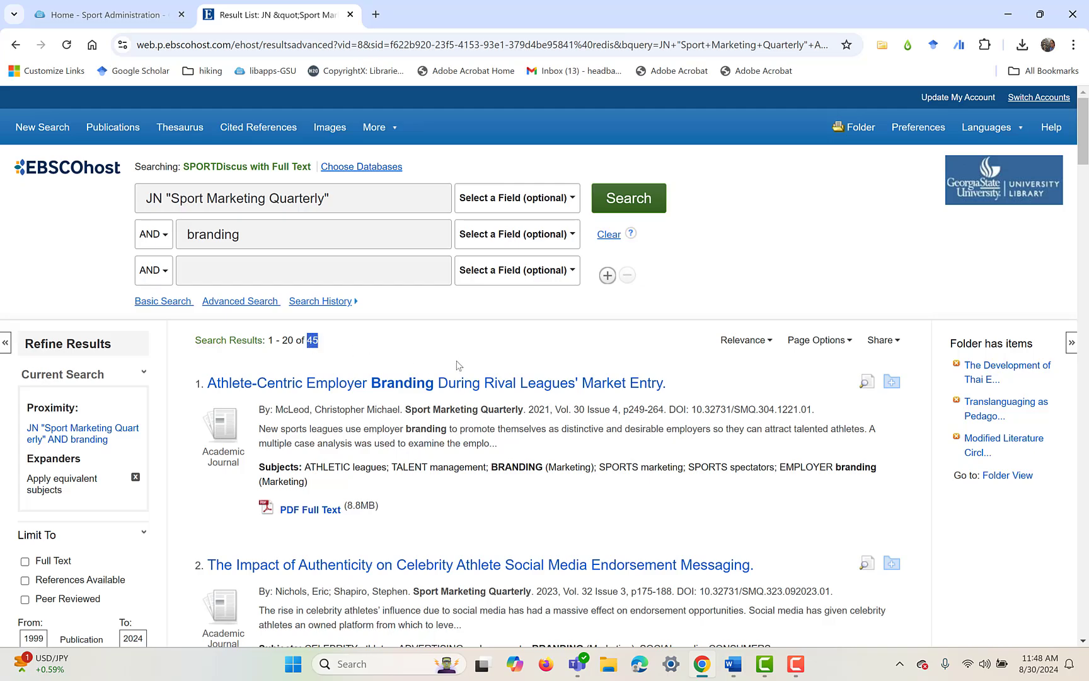
scroll(458, 366, down, 10)
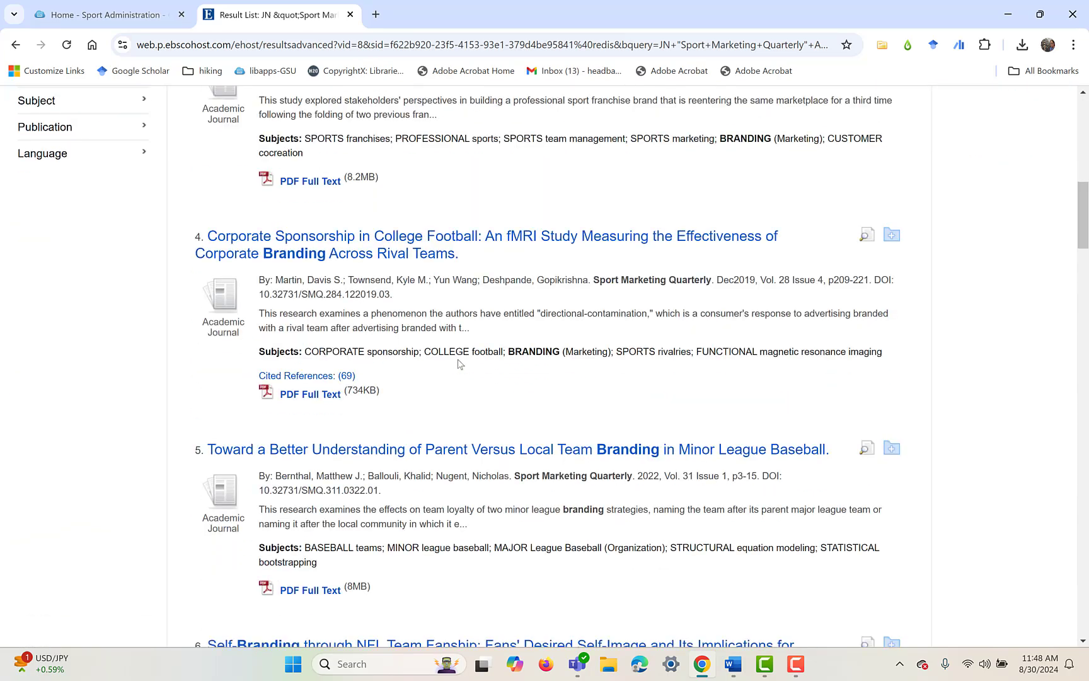
scroll(458, 363, up, 10)
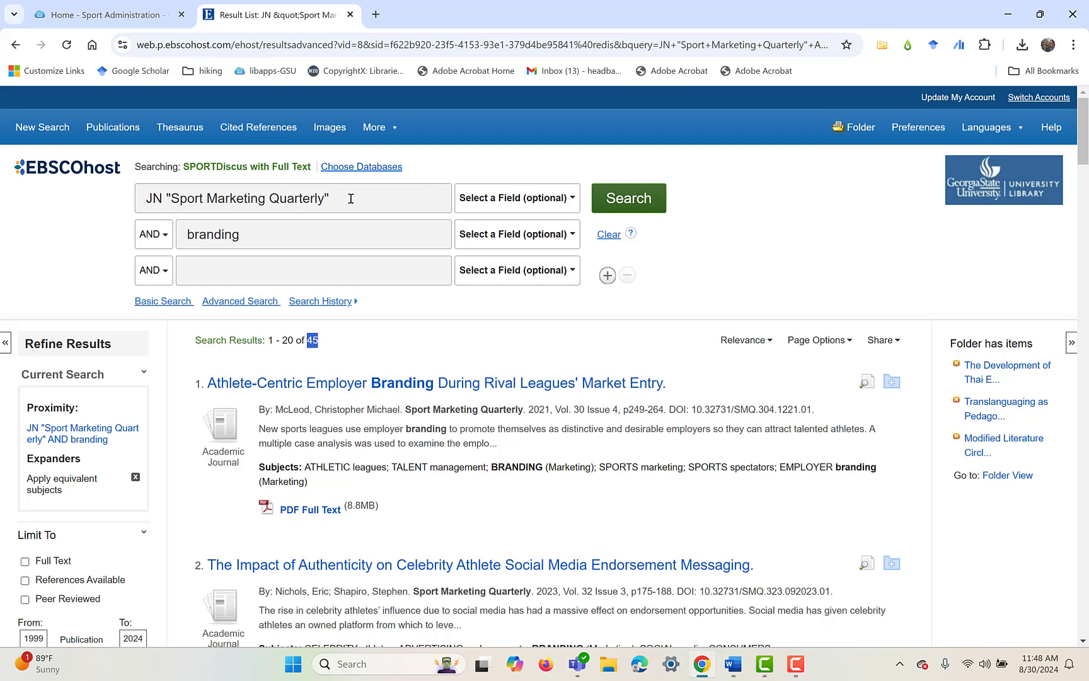
drag(352, 198, 122, 201)
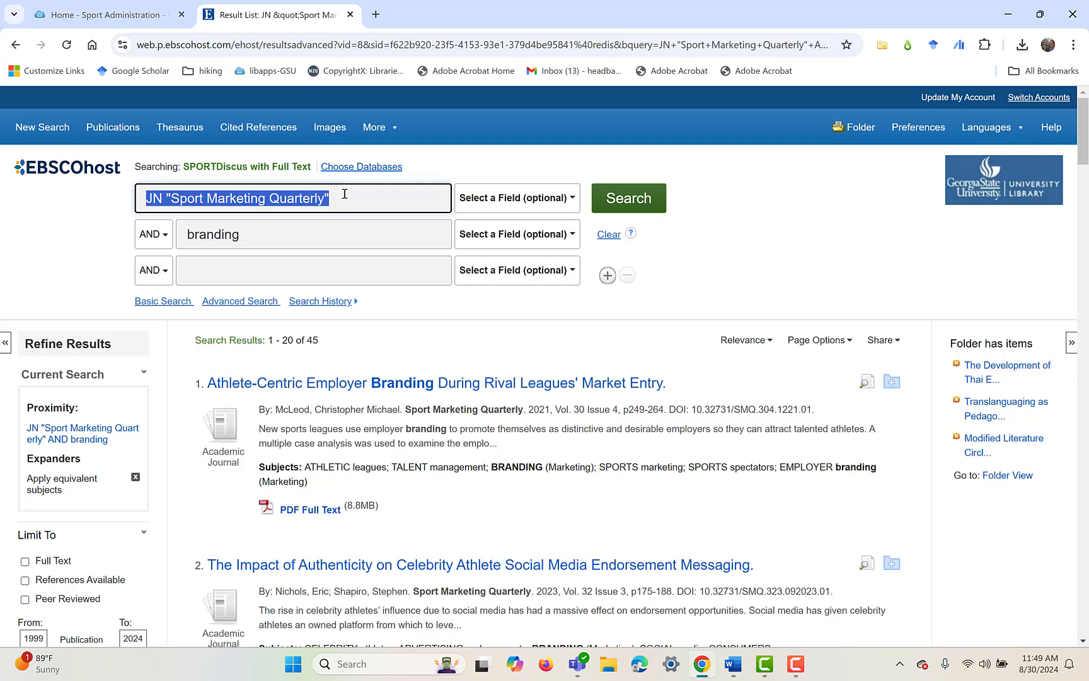
Step: Replace the second search term with the suggested "branding or brand or brand identity" and run the search, checking the result count
click(254, 241)
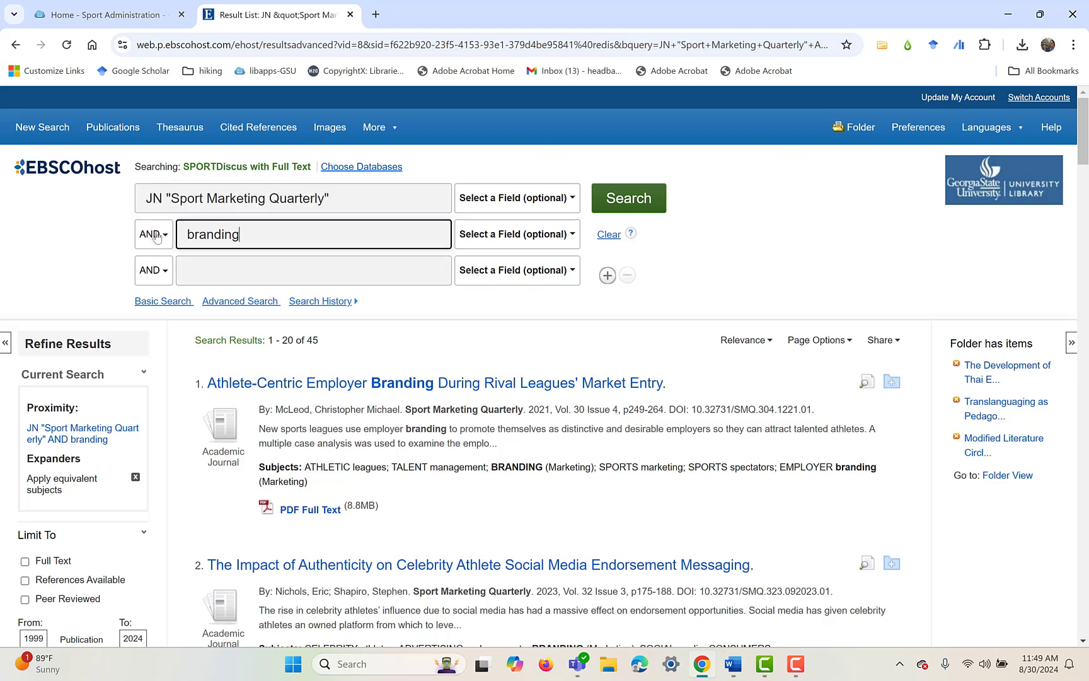
drag(258, 236, 167, 235)
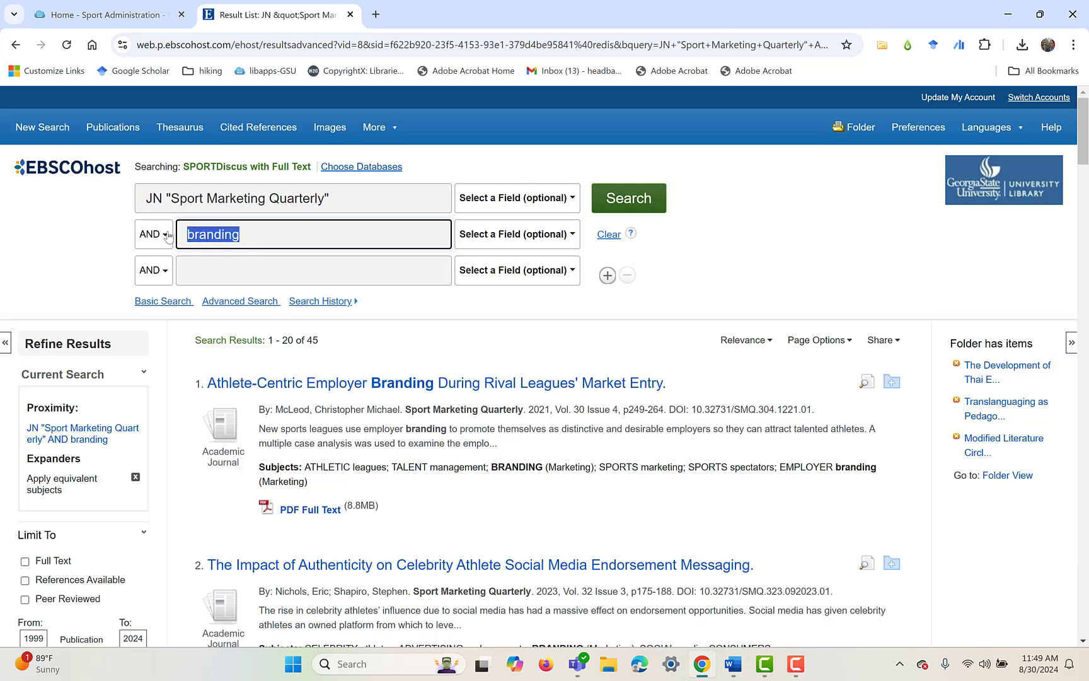
text(brand)
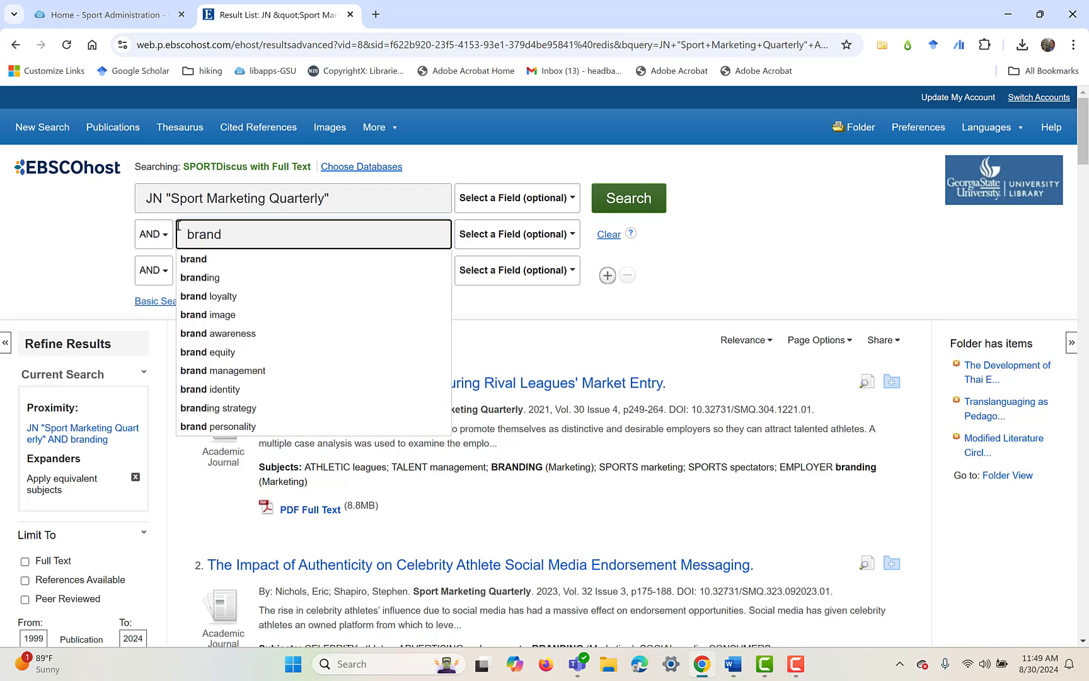
text(ing)
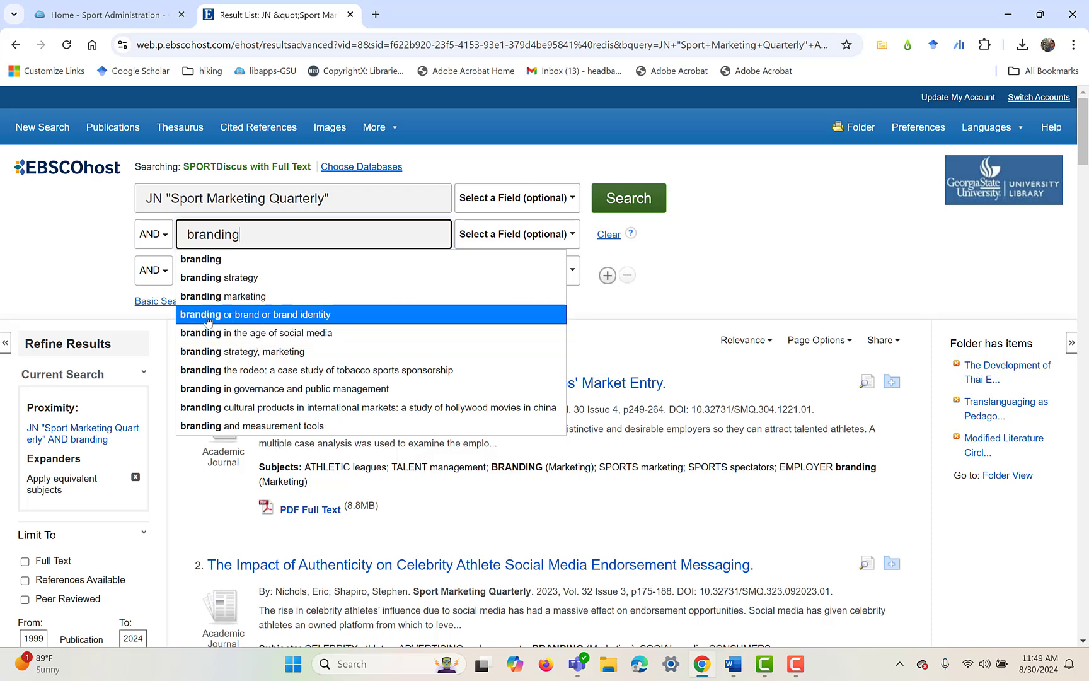
click(298, 321)
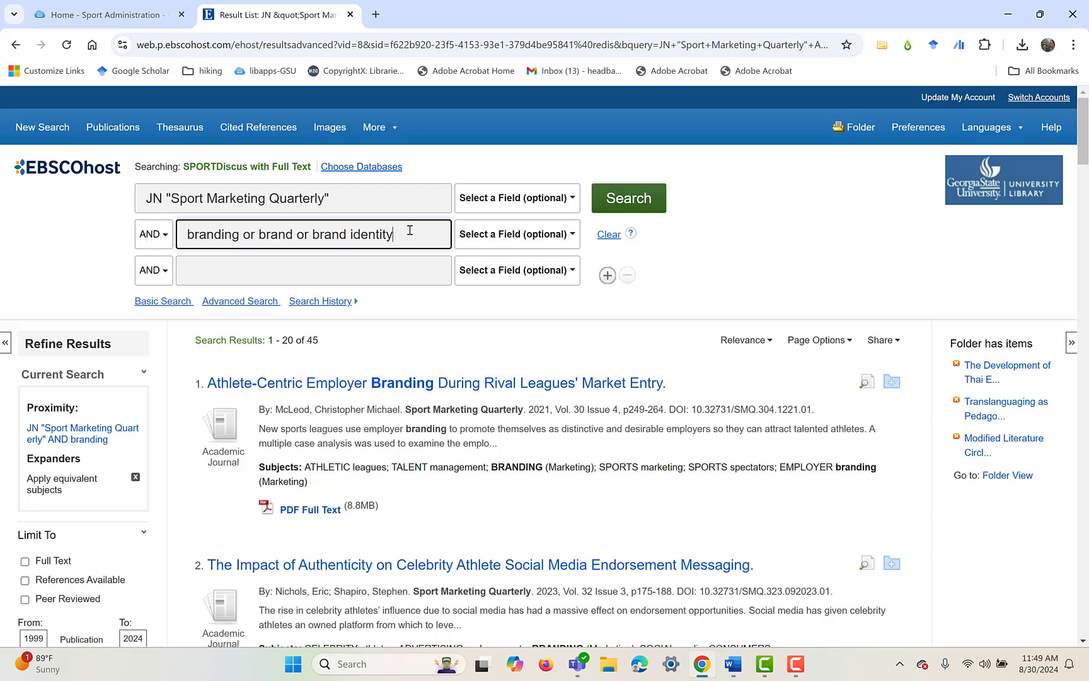
click(655, 207)
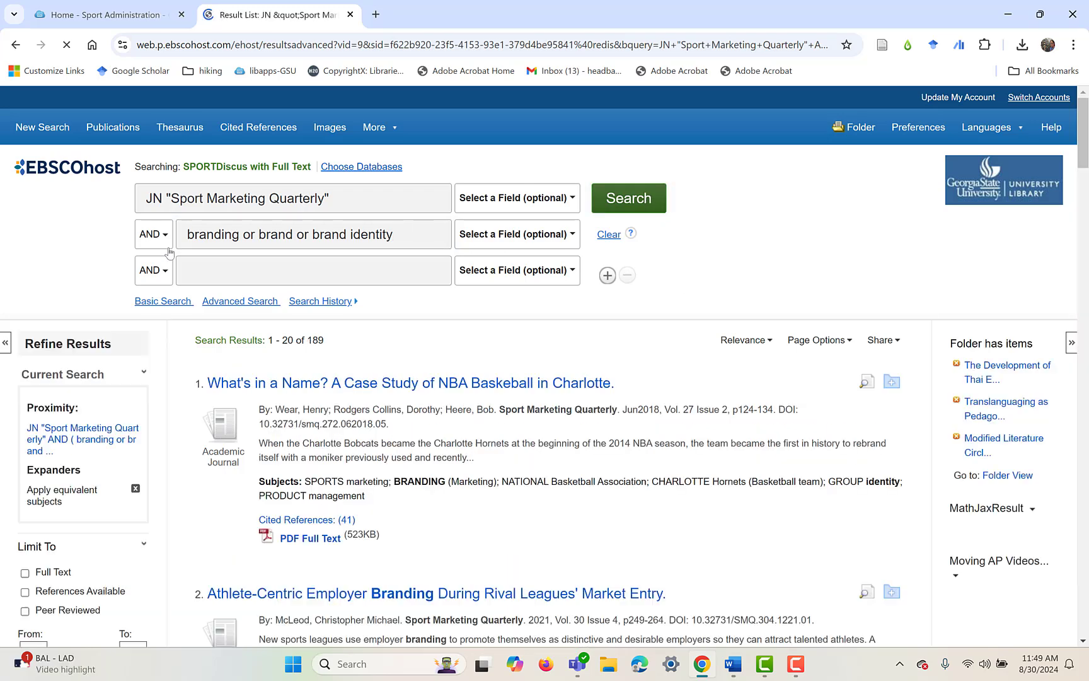
drag(326, 341, 310, 342)
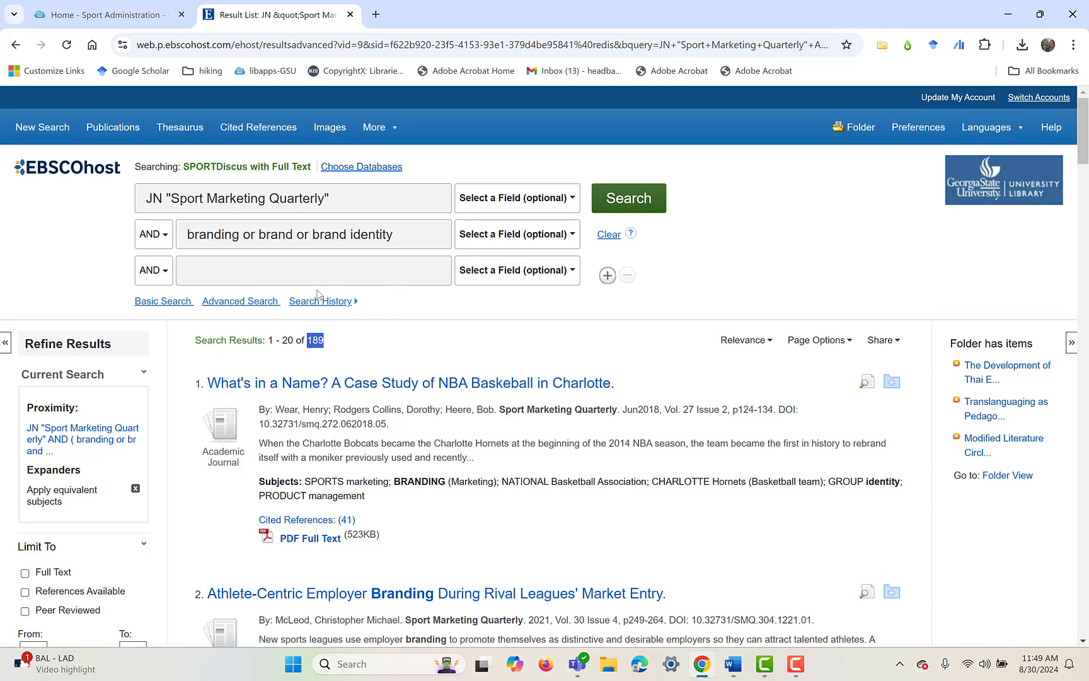
Step: Add the suggested third AND term "race or ethnicity or minority or african american or hispanic american or latino american or asian american" and run the search
click(196, 276)
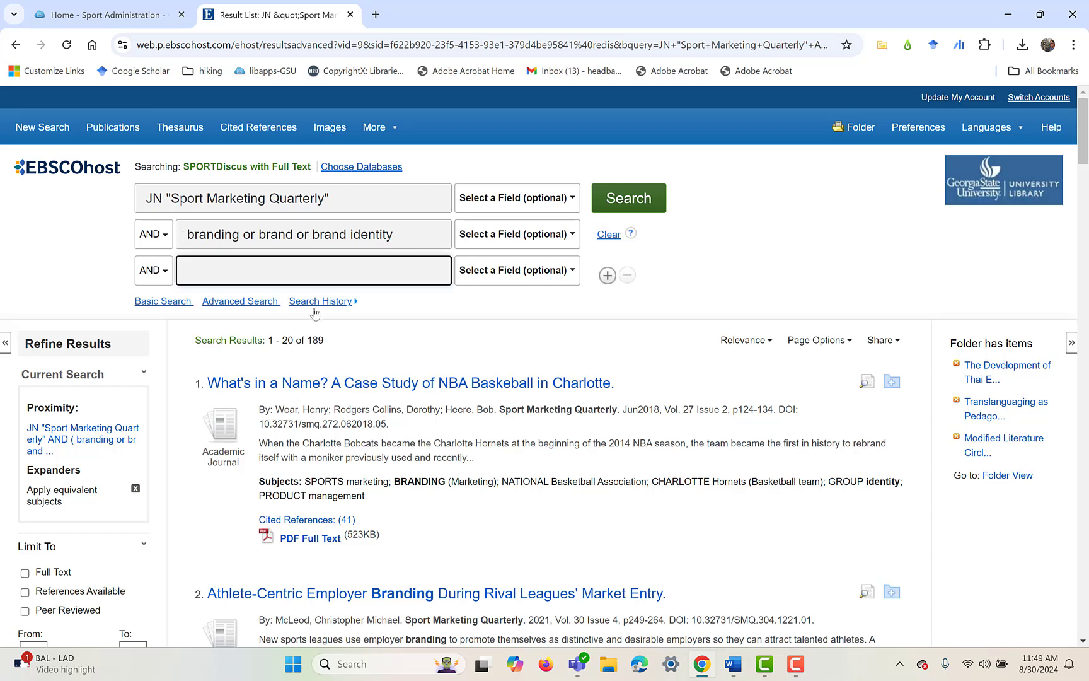
text(race)
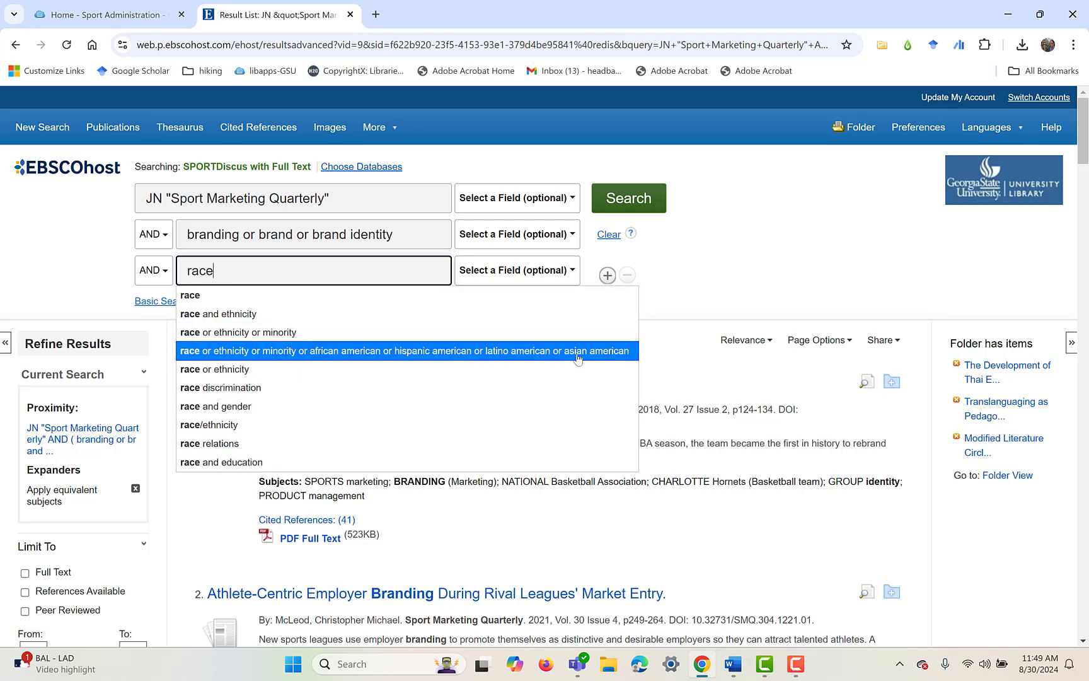
click(224, 351)
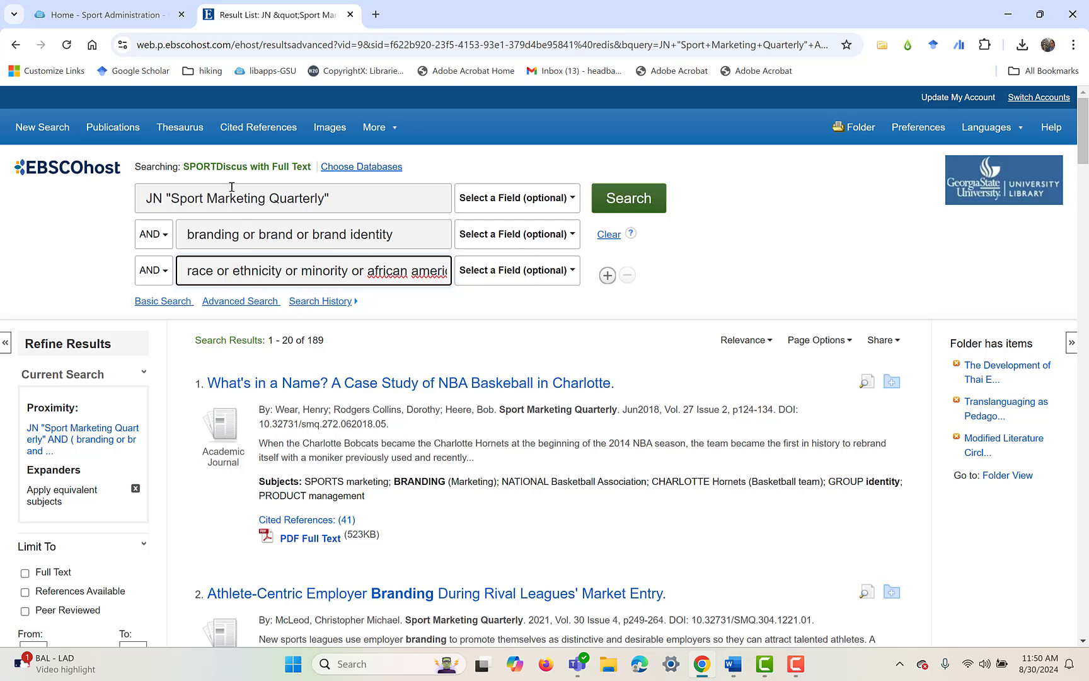
click(404, 235)
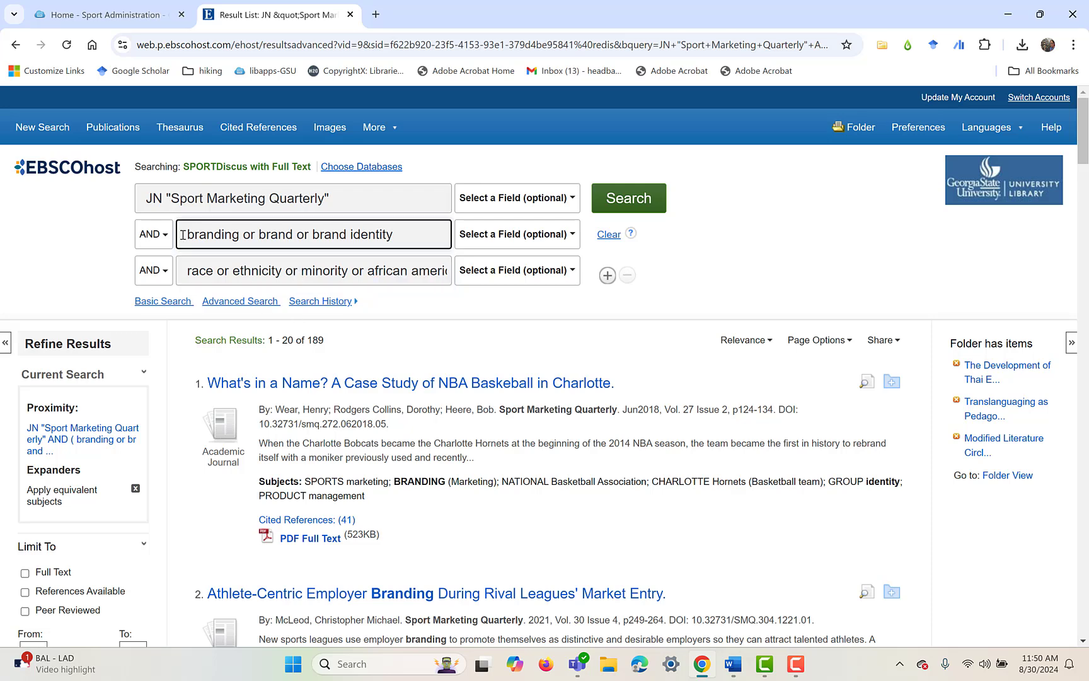
drag(402, 244, 181, 245)
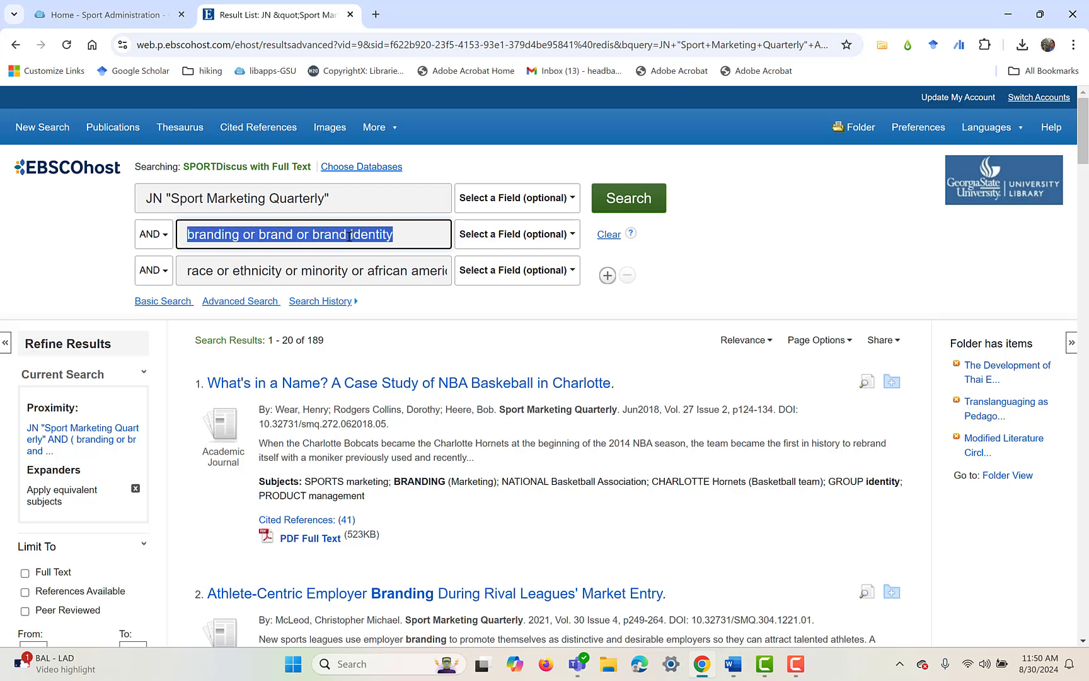
drag(186, 275, 470, 279)
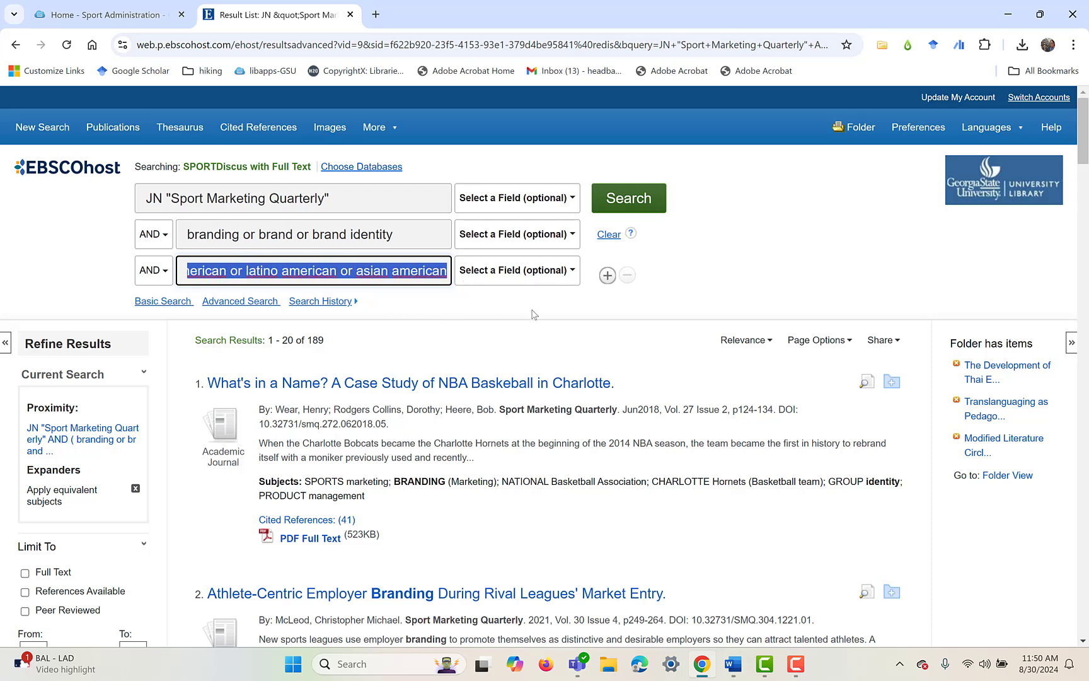
click(643, 205)
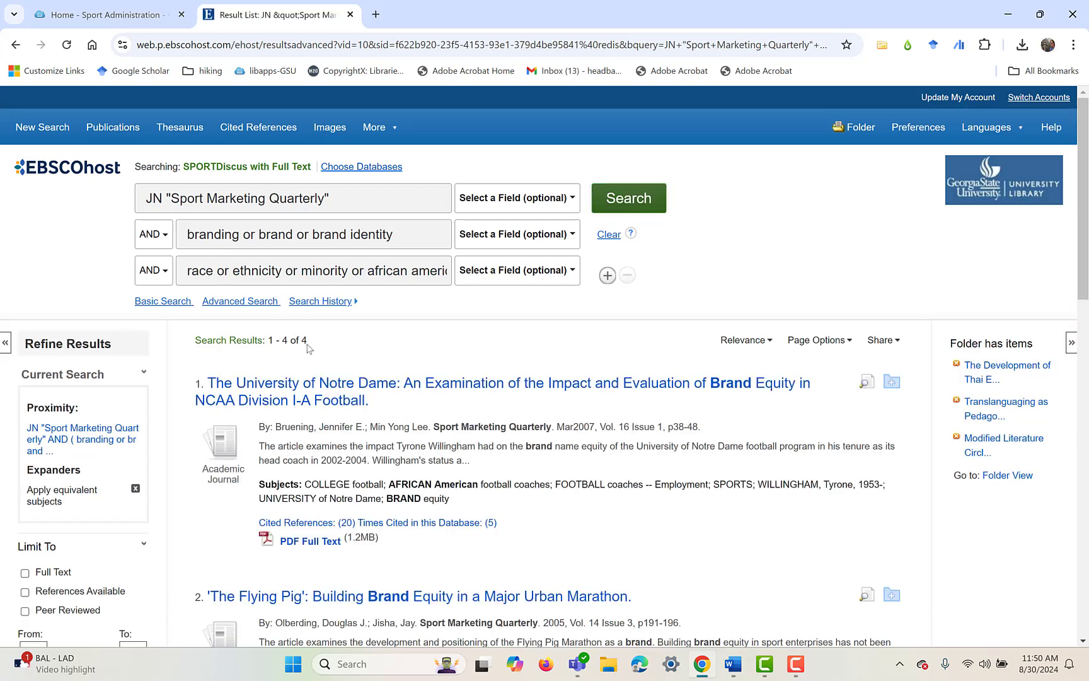
double_click(304, 341)
scroll(286, 339, down, 5)
scroll(290, 328, up, 4)
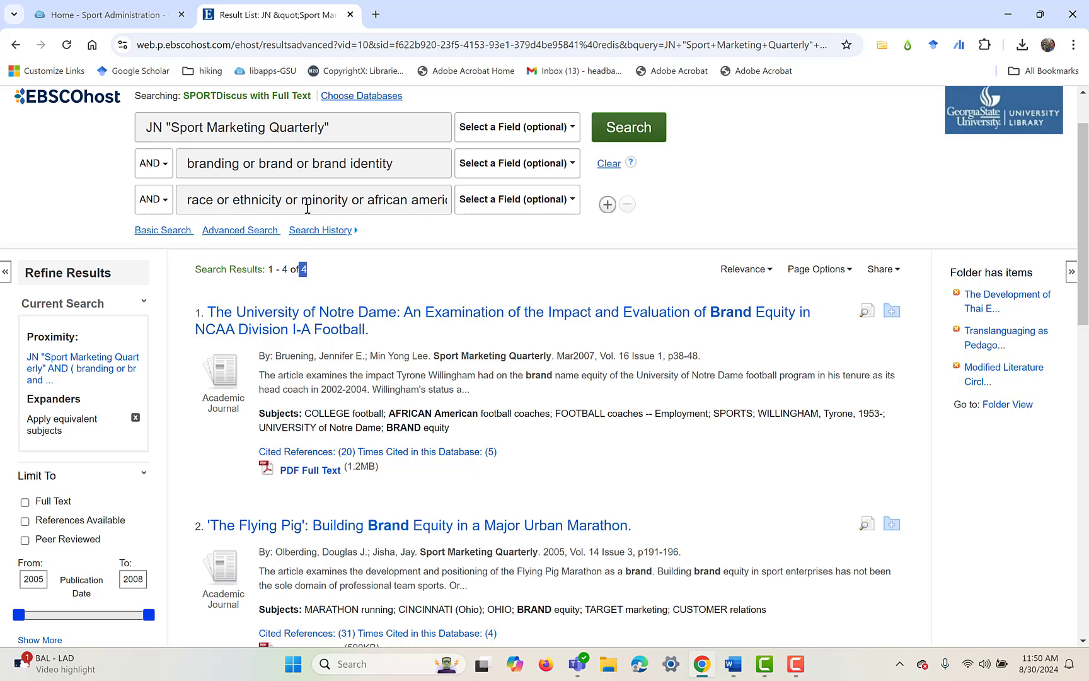
Step: Clear the third search term and rerun the search with only the journal query and the branding terms
drag(187, 203, 634, 233)
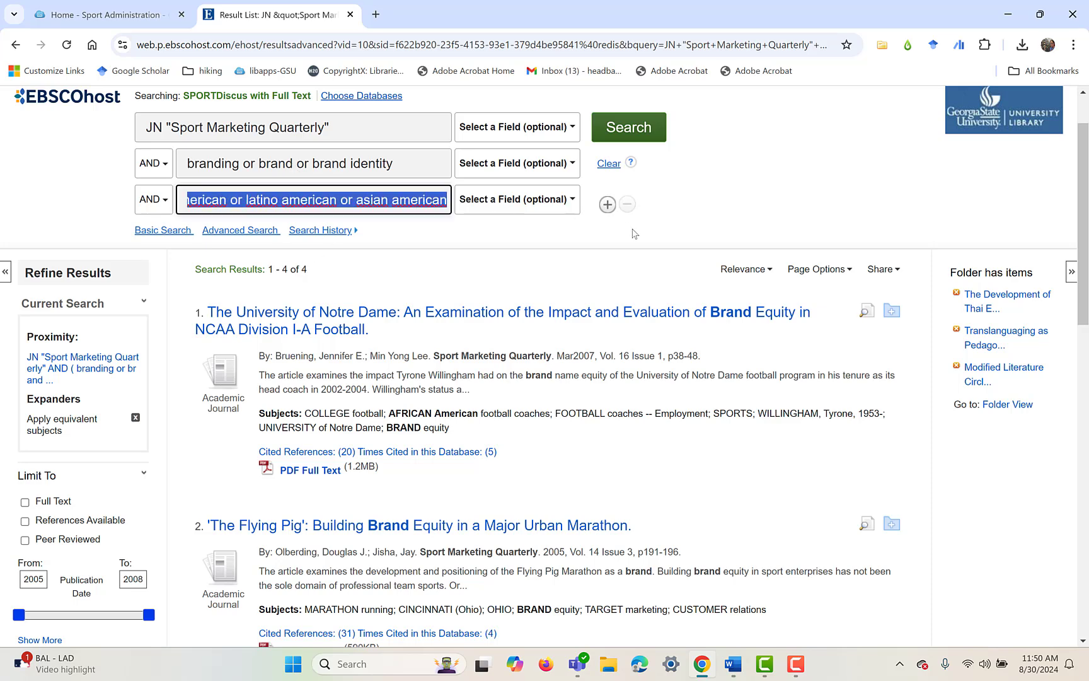
key(BackSpace)
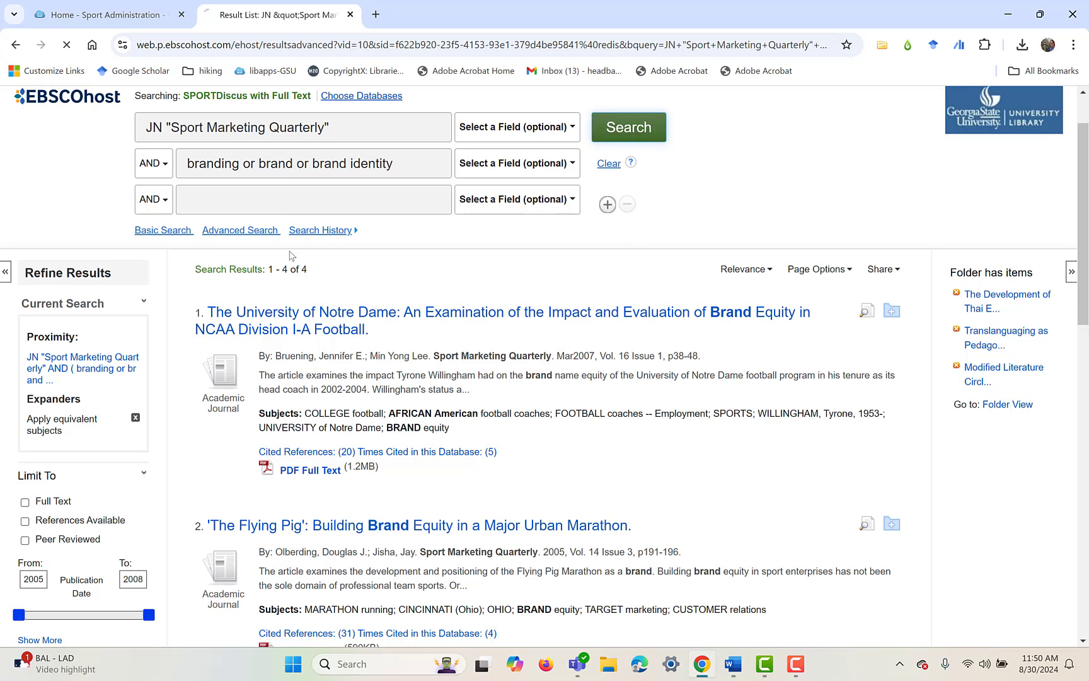
click(627, 128)
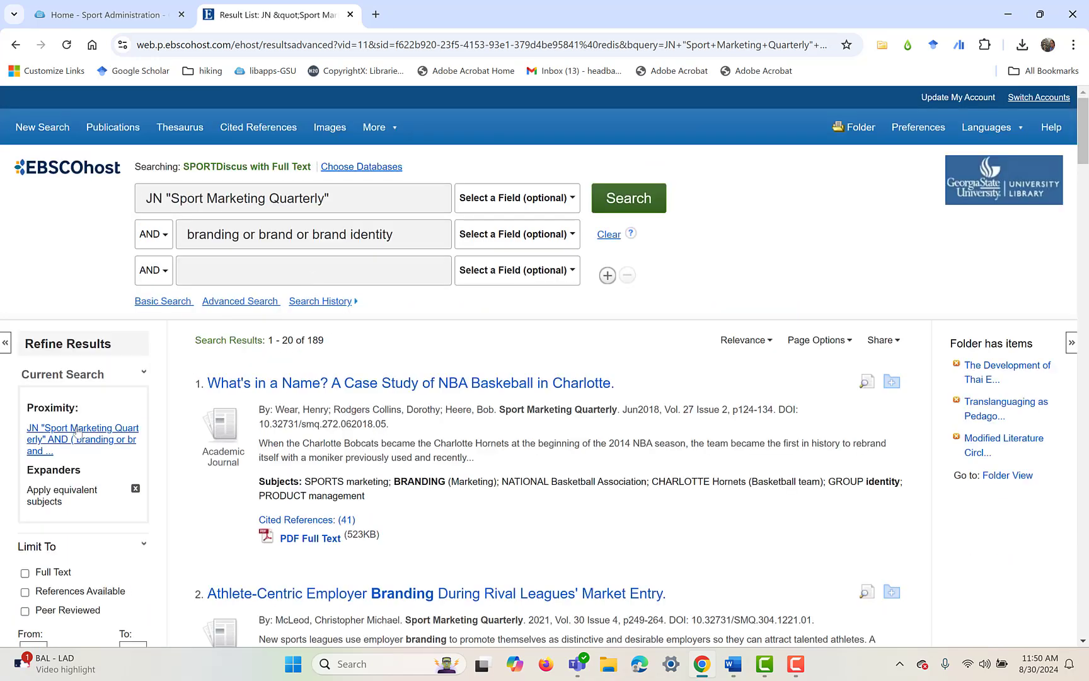
Step: Limit the results to the subjects brand image, advertising and social media, then check the result count
scroll(50, 424, down, 2)
scroll(49, 424, down, 6)
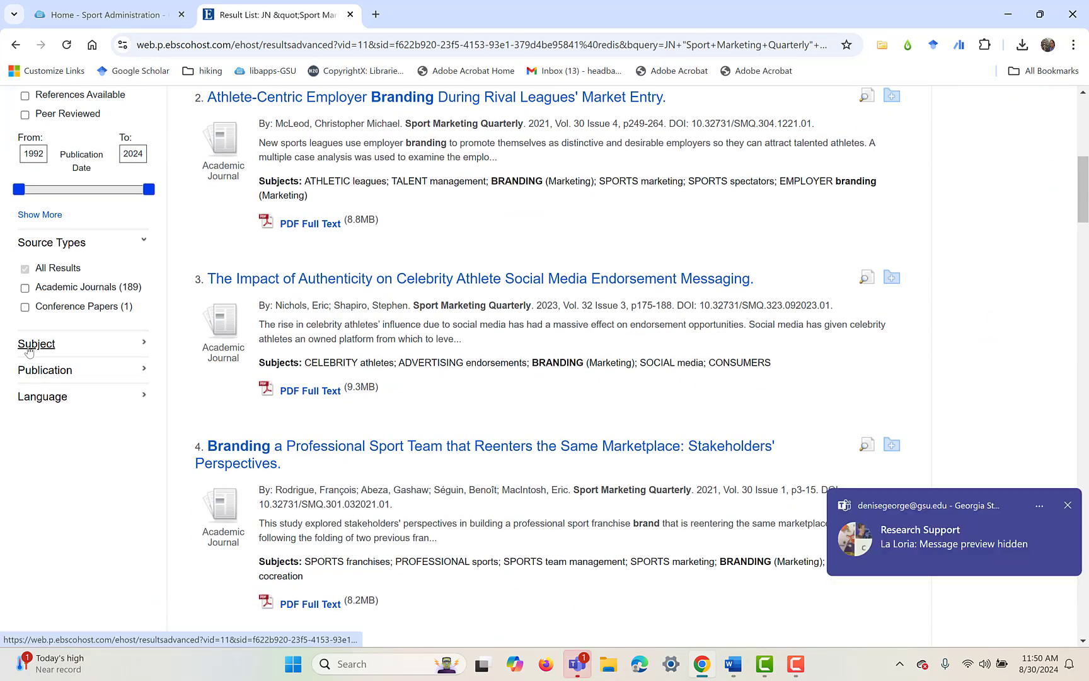
click(29, 348)
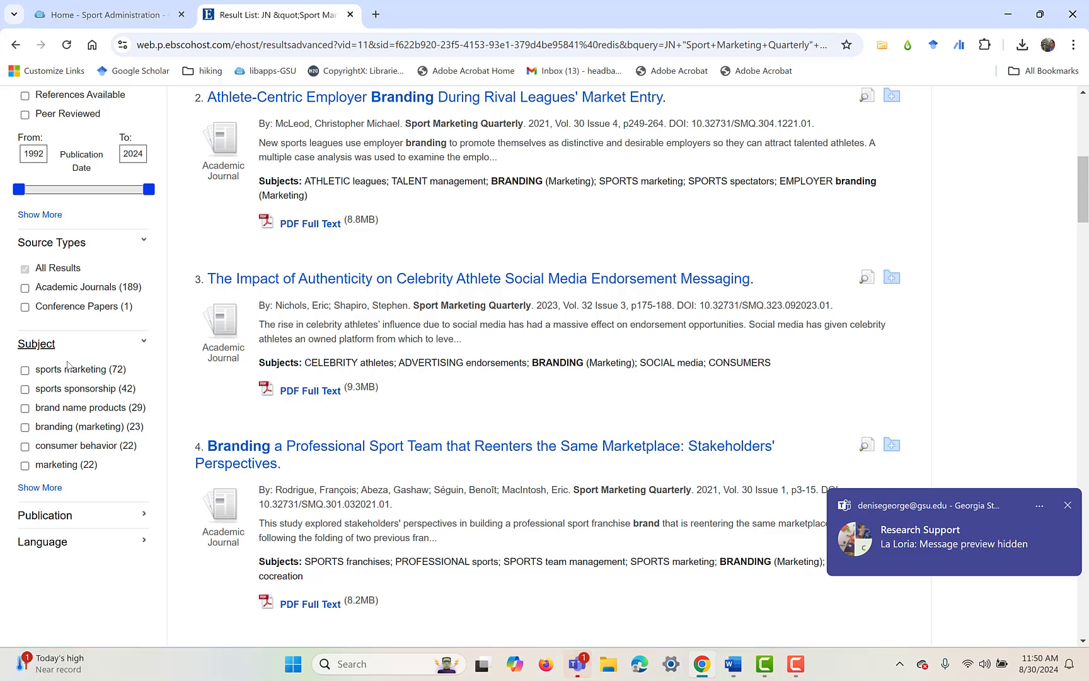
click(40, 488)
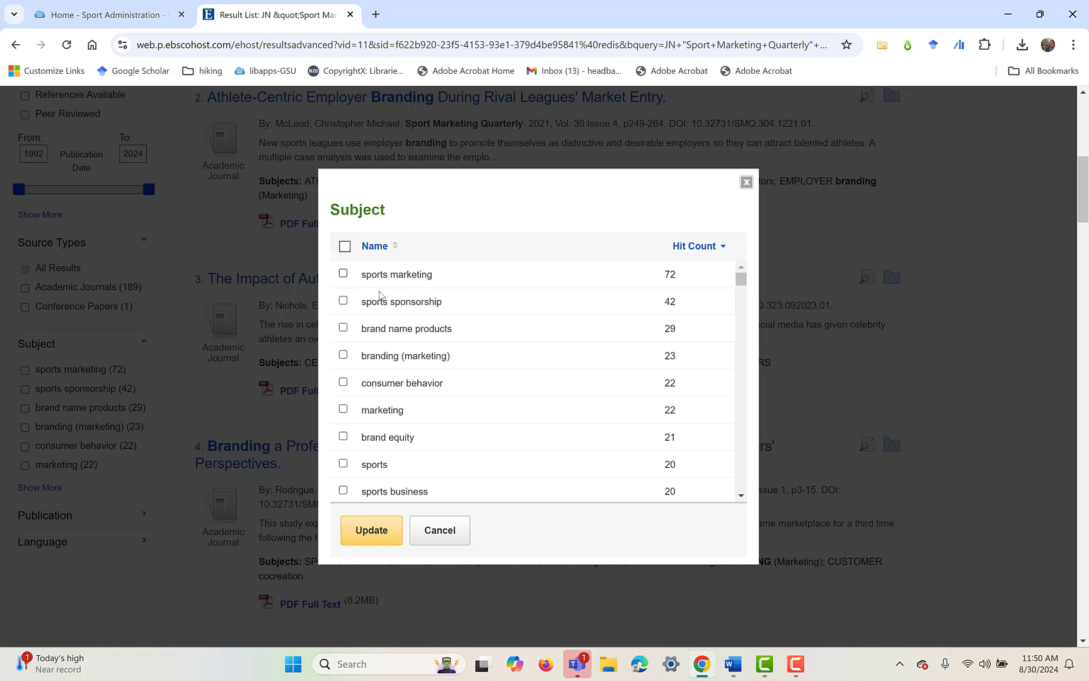
scroll(381, 298, down, 4)
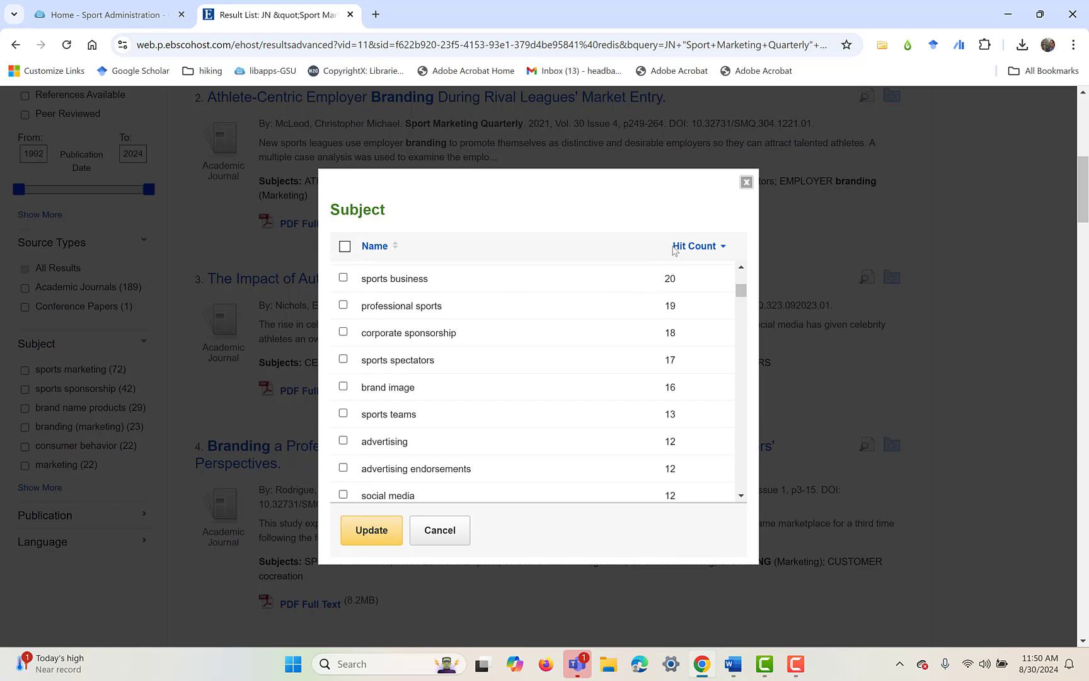
click(343, 387)
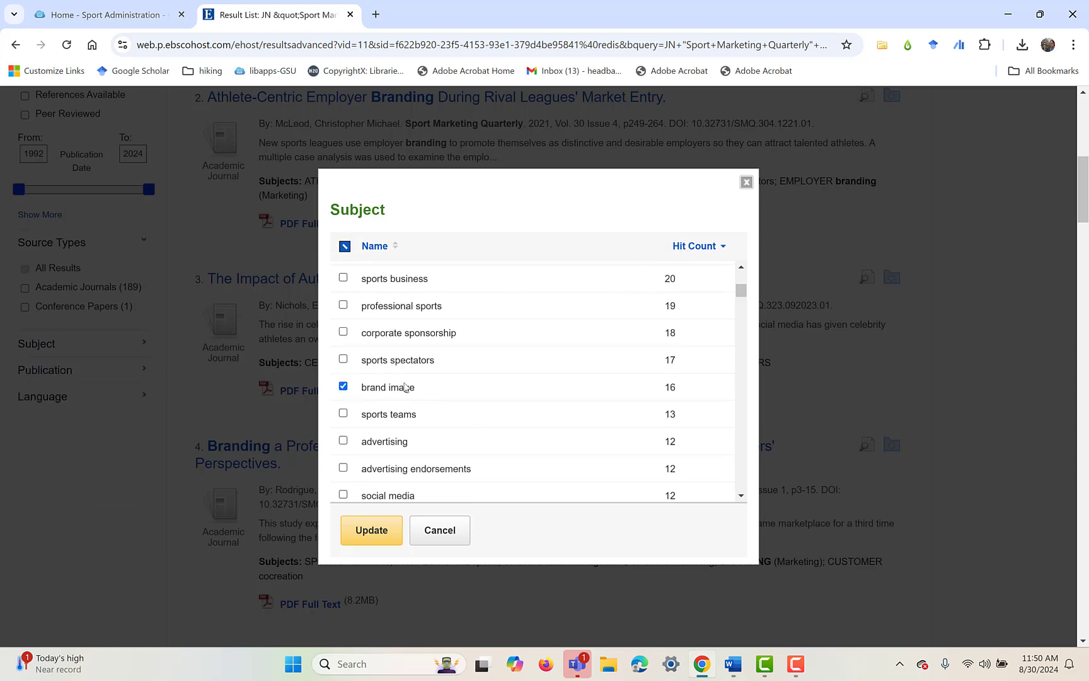
scroll(424, 385, down, 2)
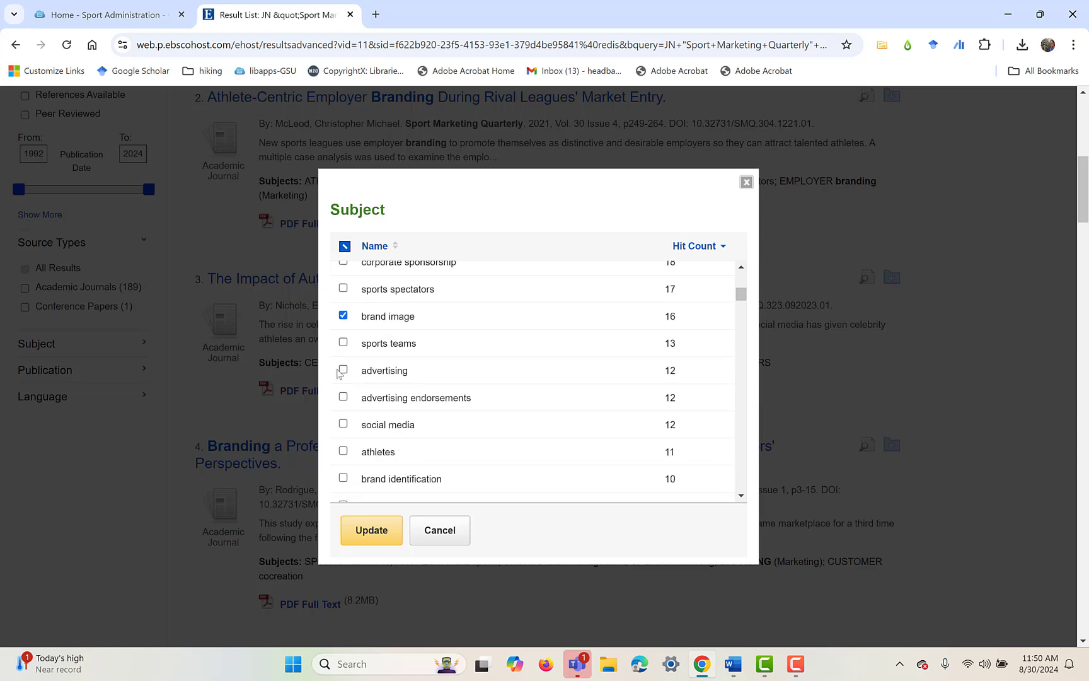
click(344, 371)
click(376, 521)
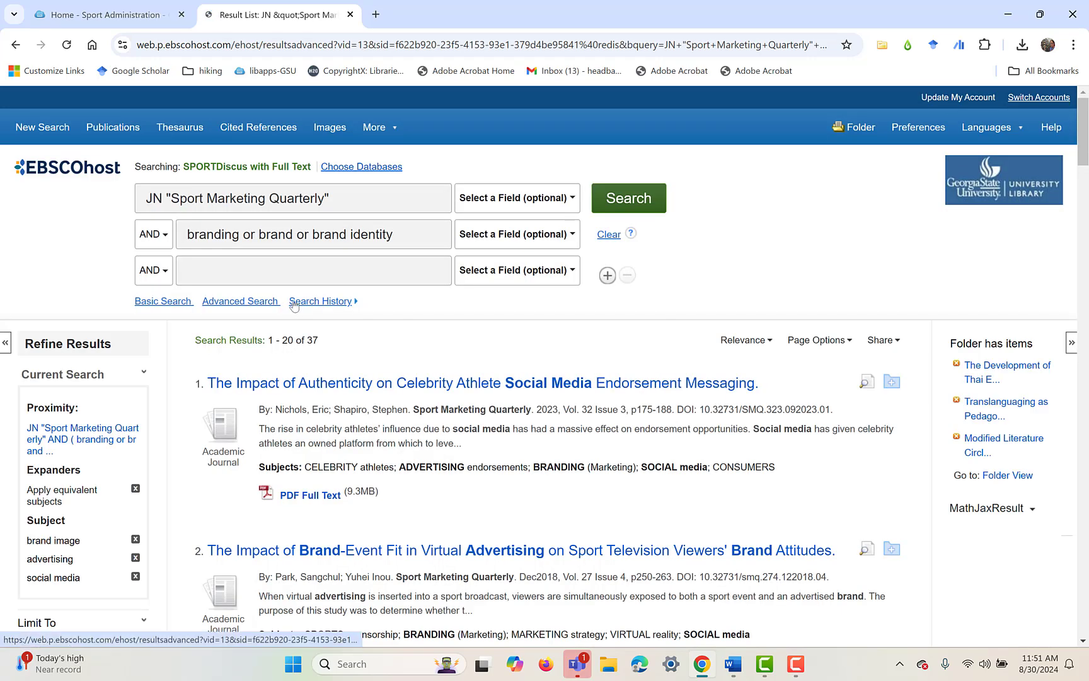
scroll(323, 331, down, 1)
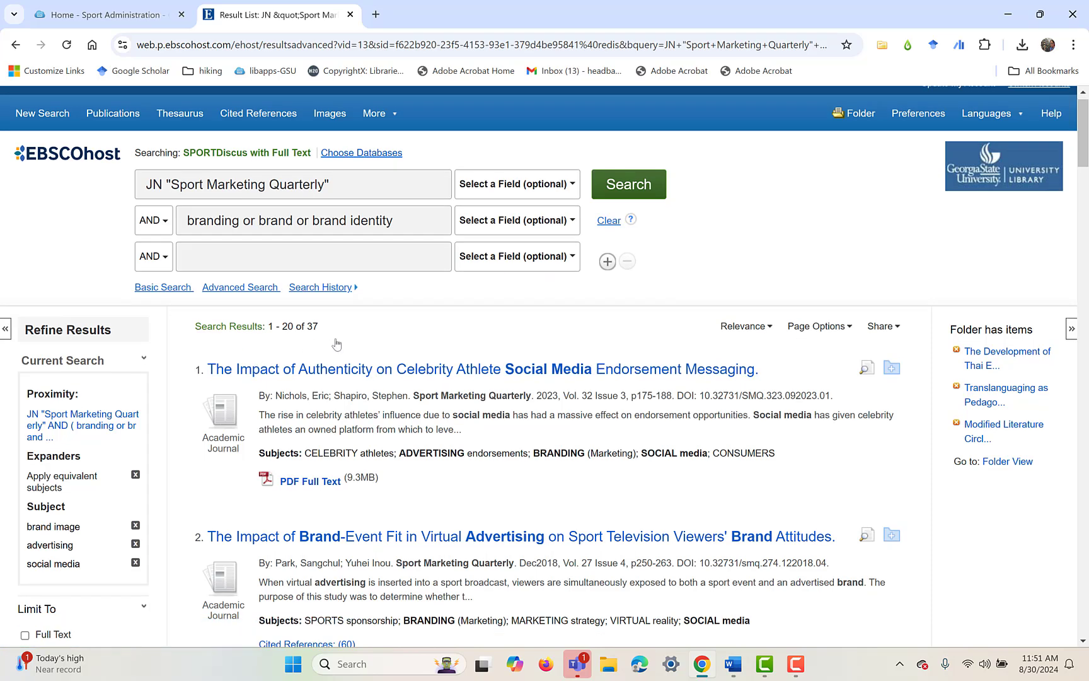
drag(324, 275, 308, 271)
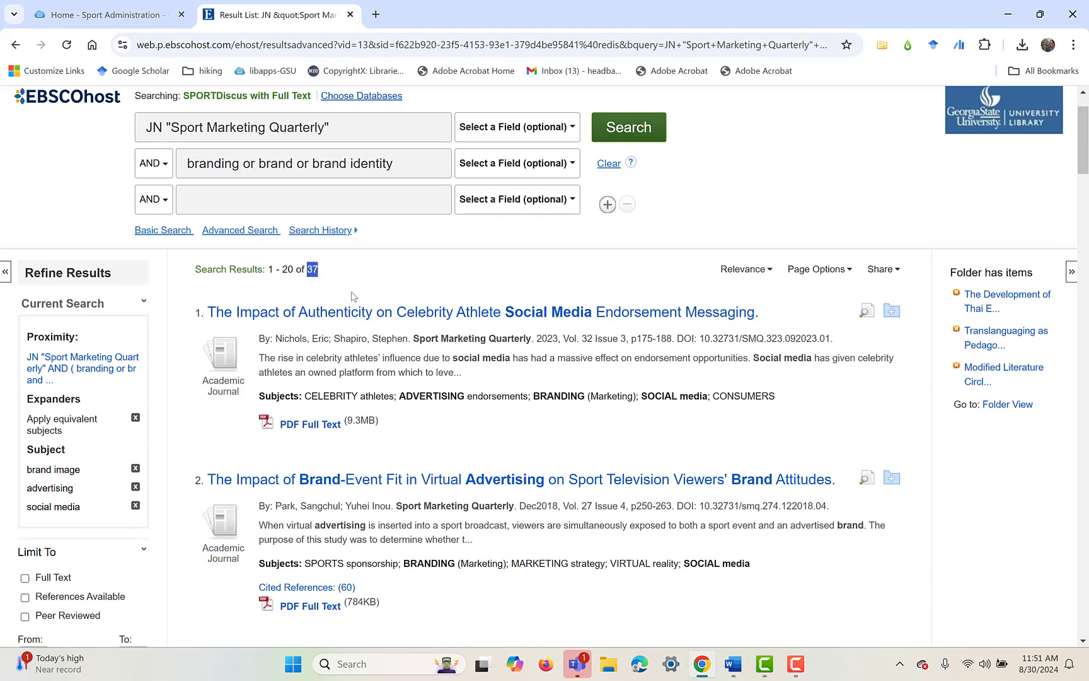
scroll(356, 298, up, 1)
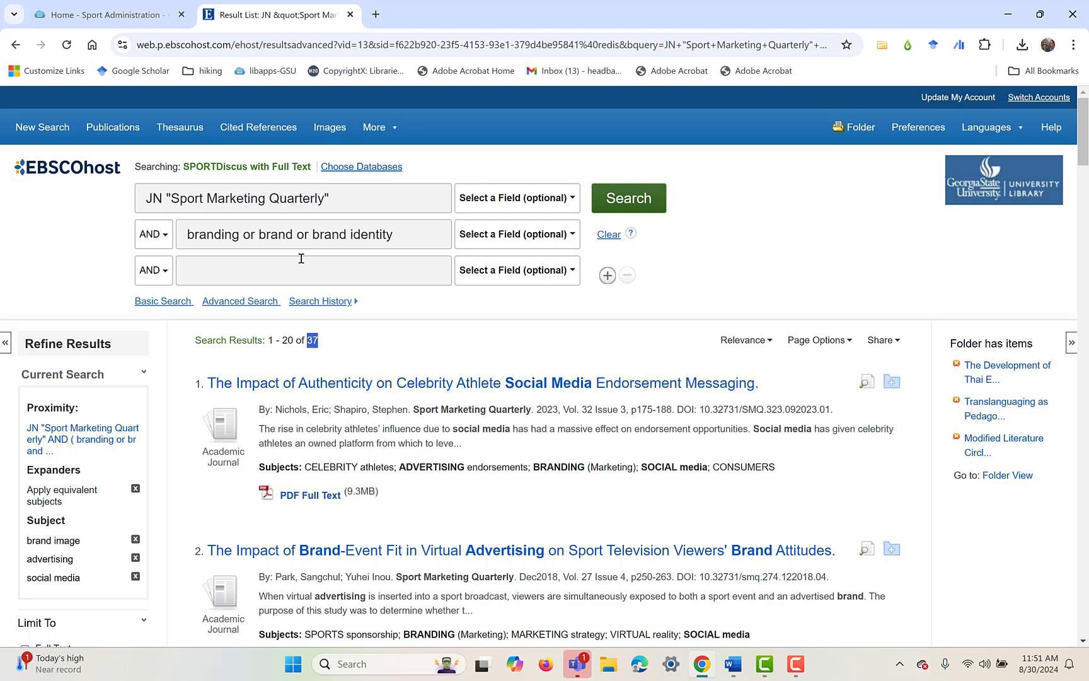
Step: Close the EBSCOhost results and open the Sport Management Review list of issues from the library guide's journal list
click(350, 15)
scroll(606, 398, down, 1)
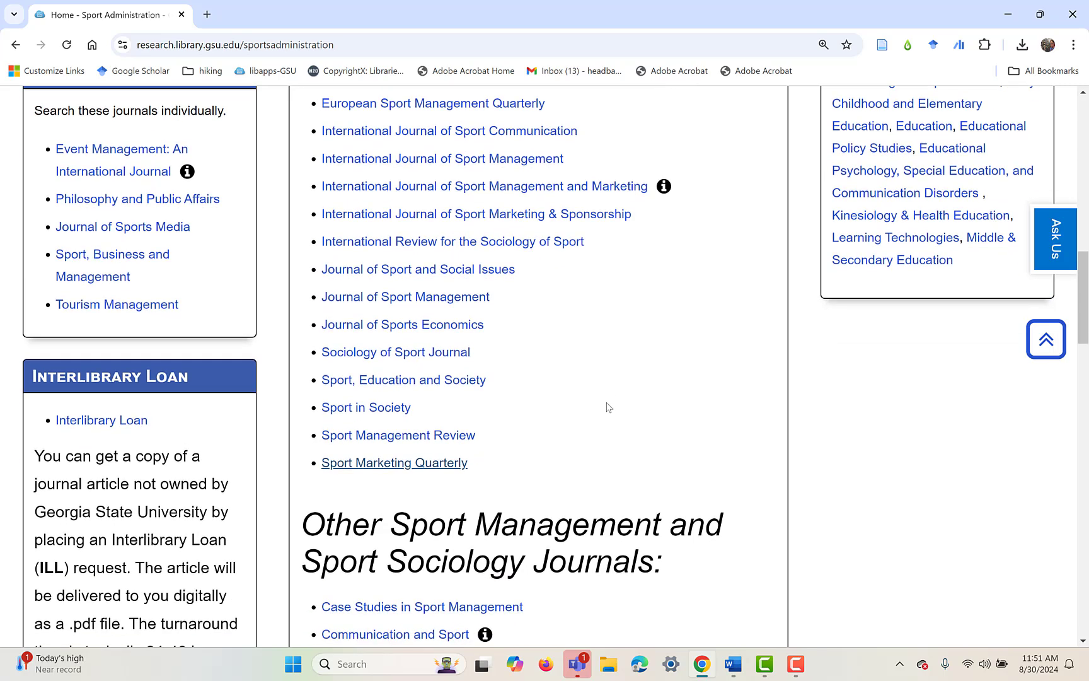
click(406, 435)
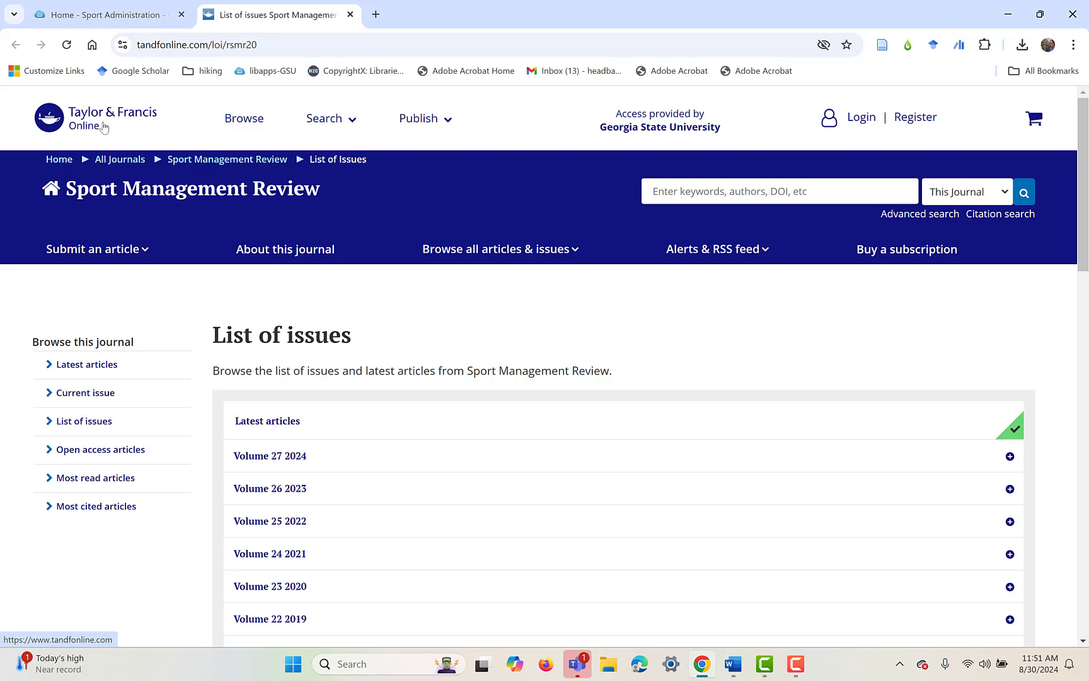
scroll(380, 321, down, 2)
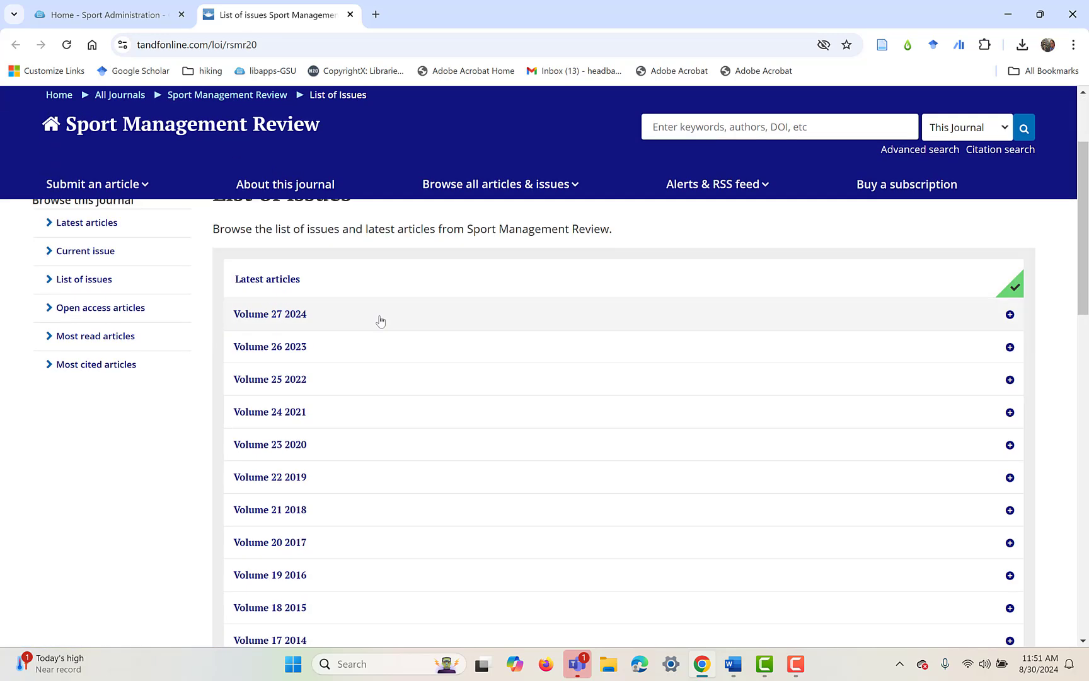
Step: Expand Volume 27 2024 in the list of issues and open Issue 4 to browse its articles
click(255, 316)
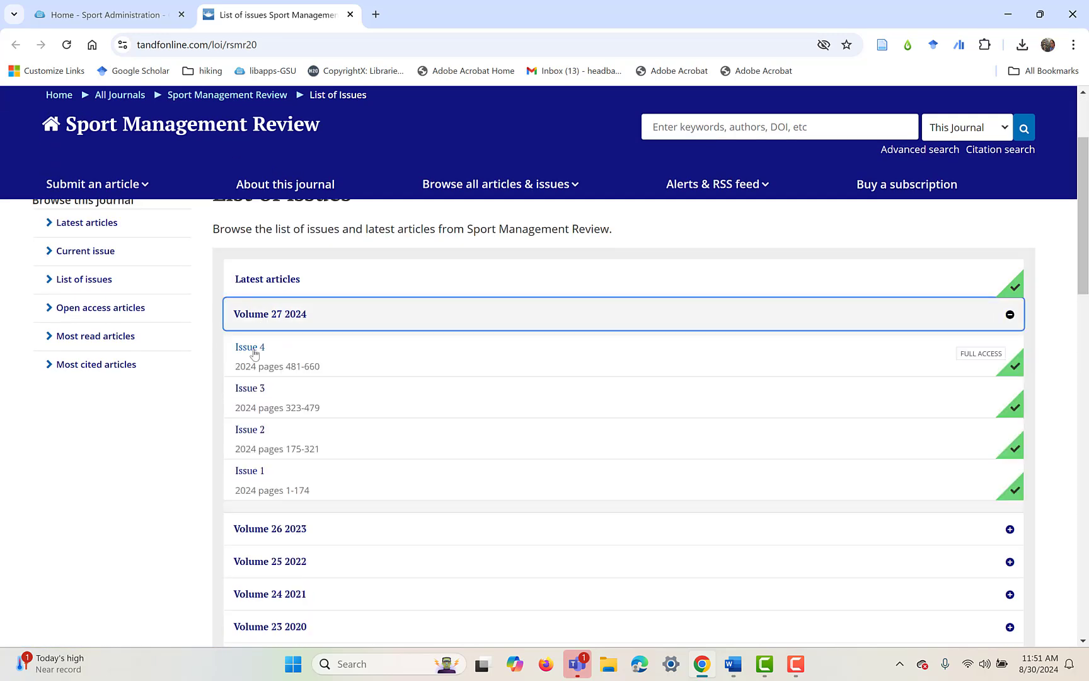
click(250, 348)
scroll(473, 320, down, 1)
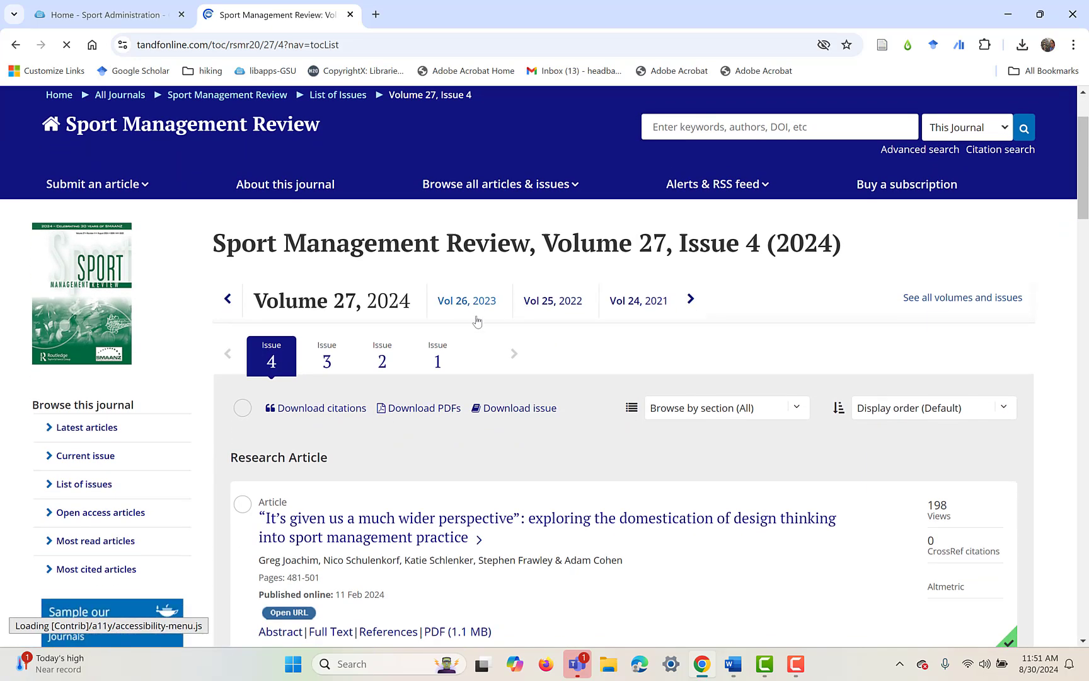
scroll(477, 322, down, 3)
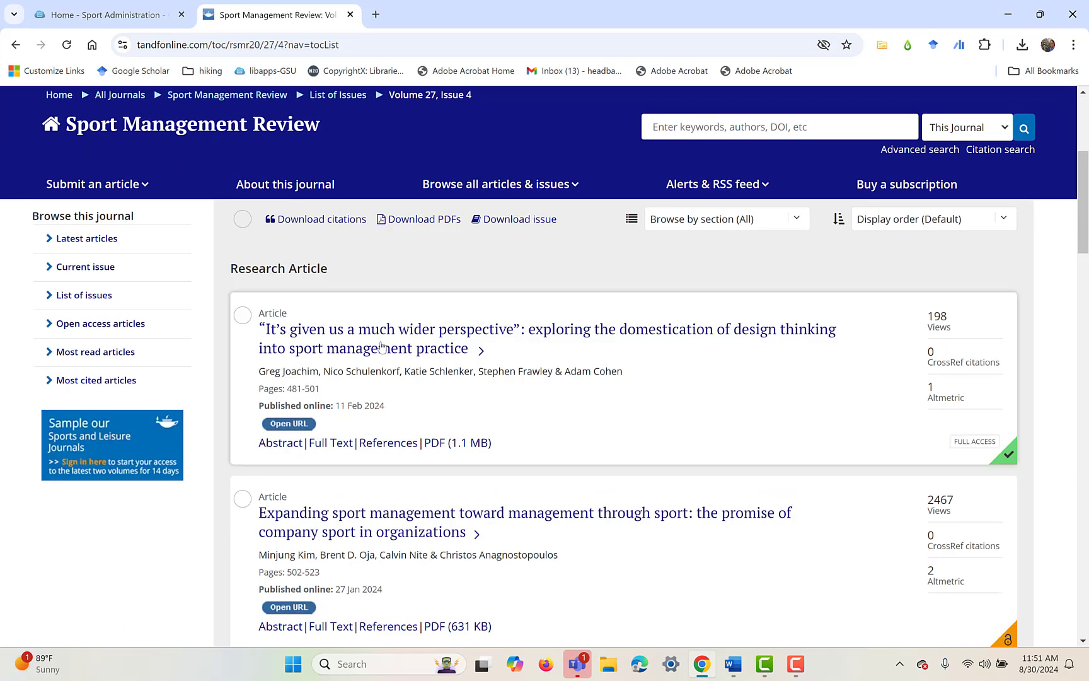
Step: View the full text of the issue's first research article, then return to the Volume 27, Issue 4 contents
click(333, 449)
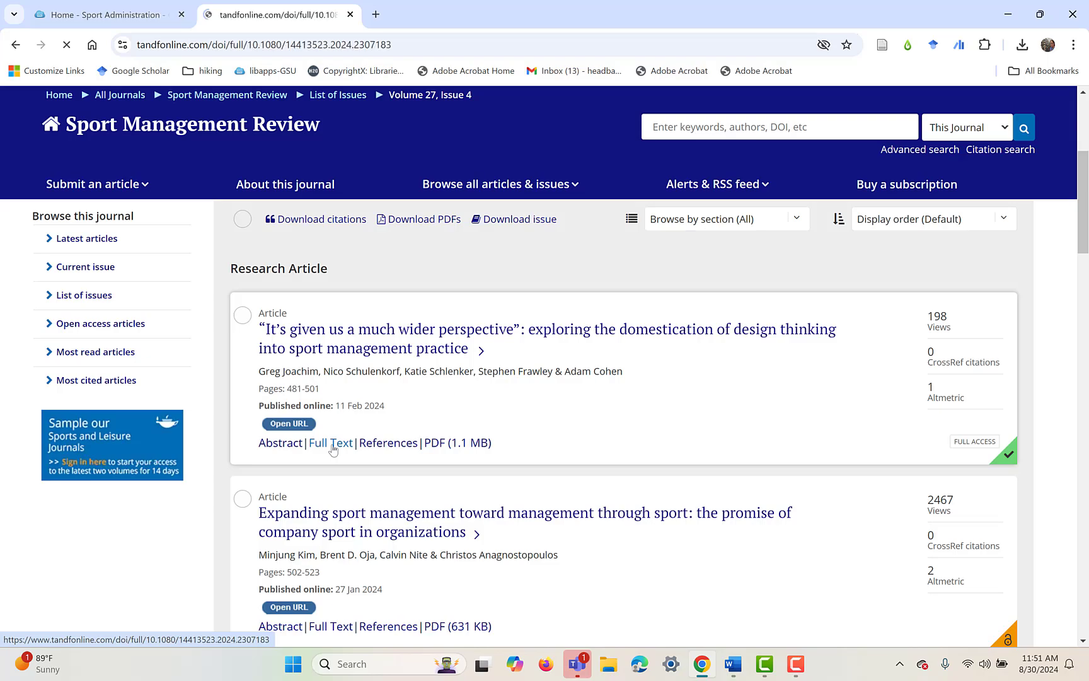
scroll(394, 340, down, 3)
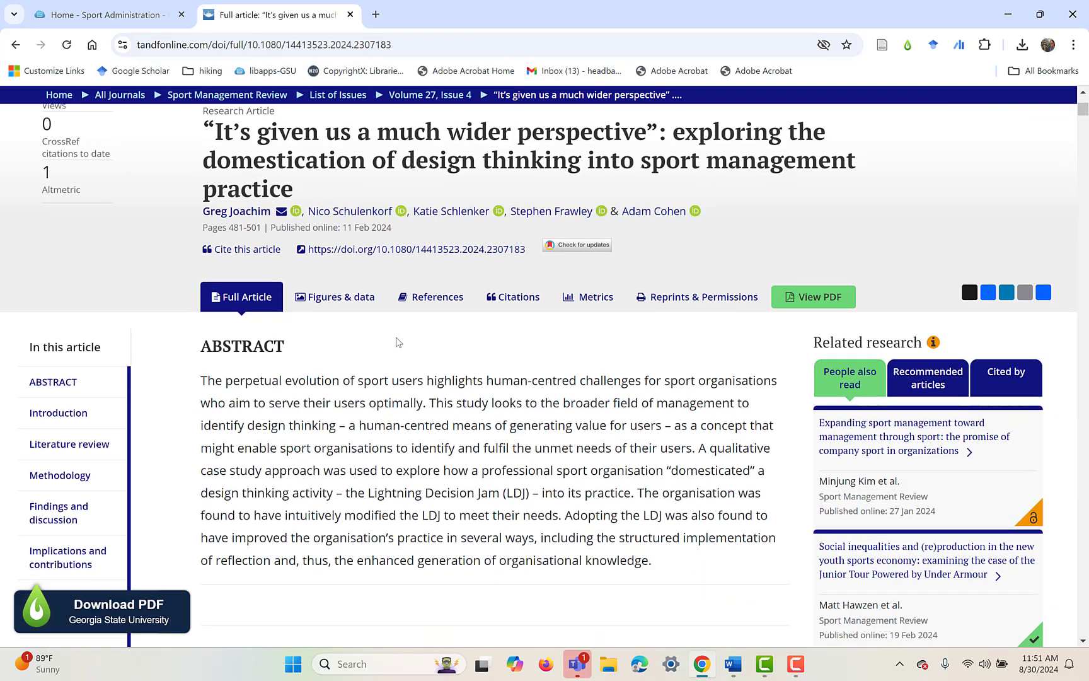
scroll(397, 342, down, 3)
scroll(254, 178, up, 5)
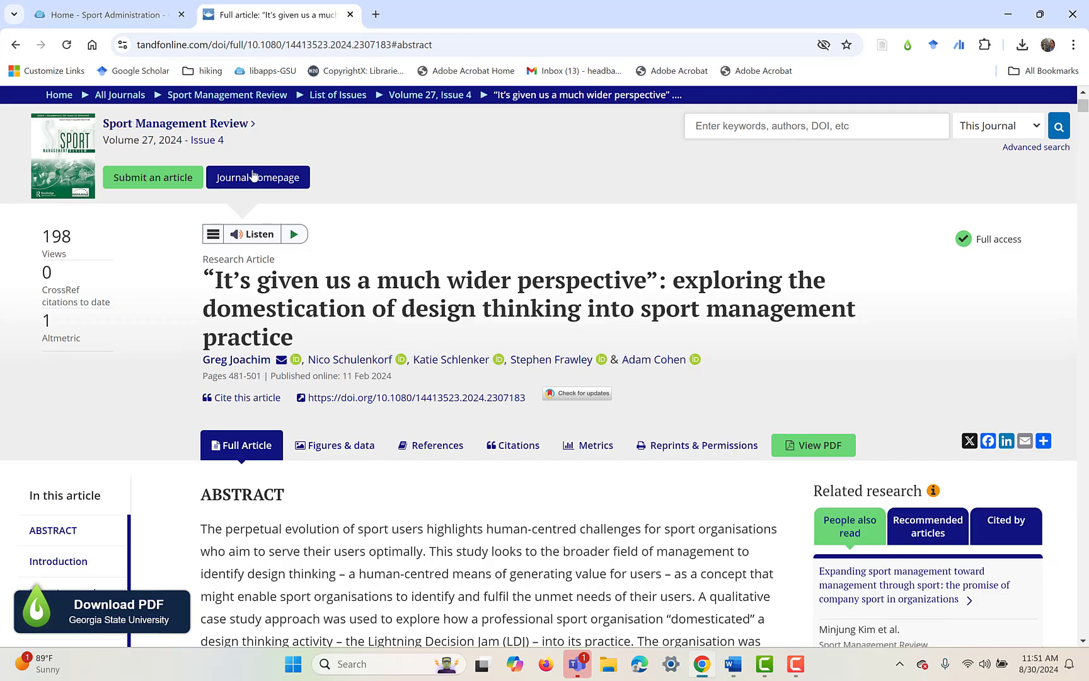
click(14, 45)
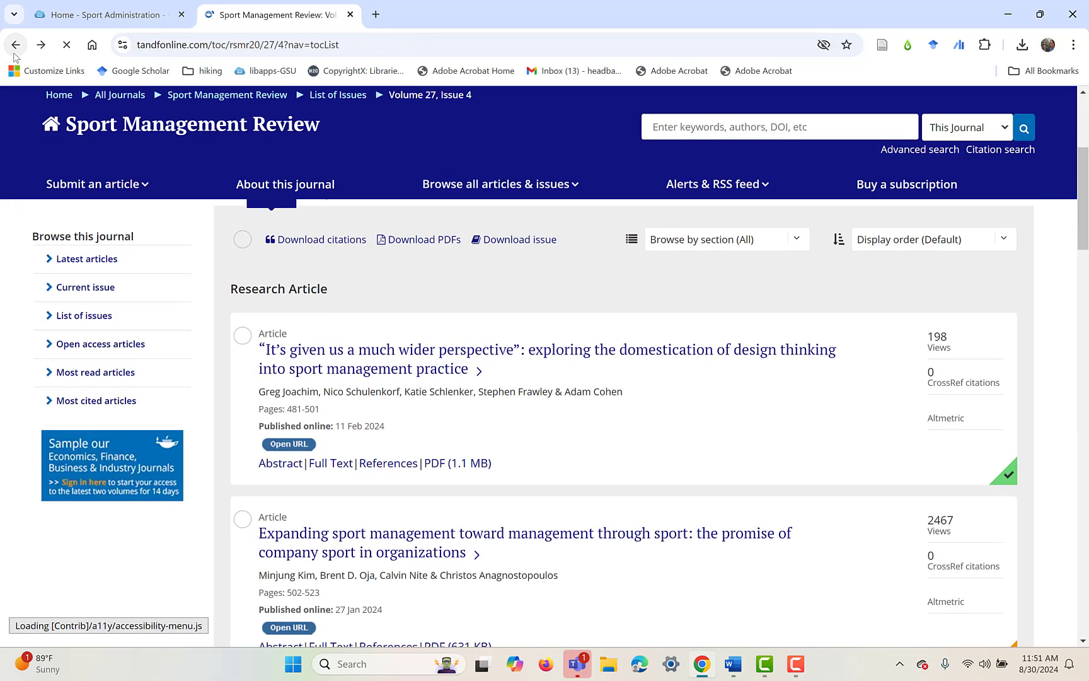
scroll(545, 309, up, 2)
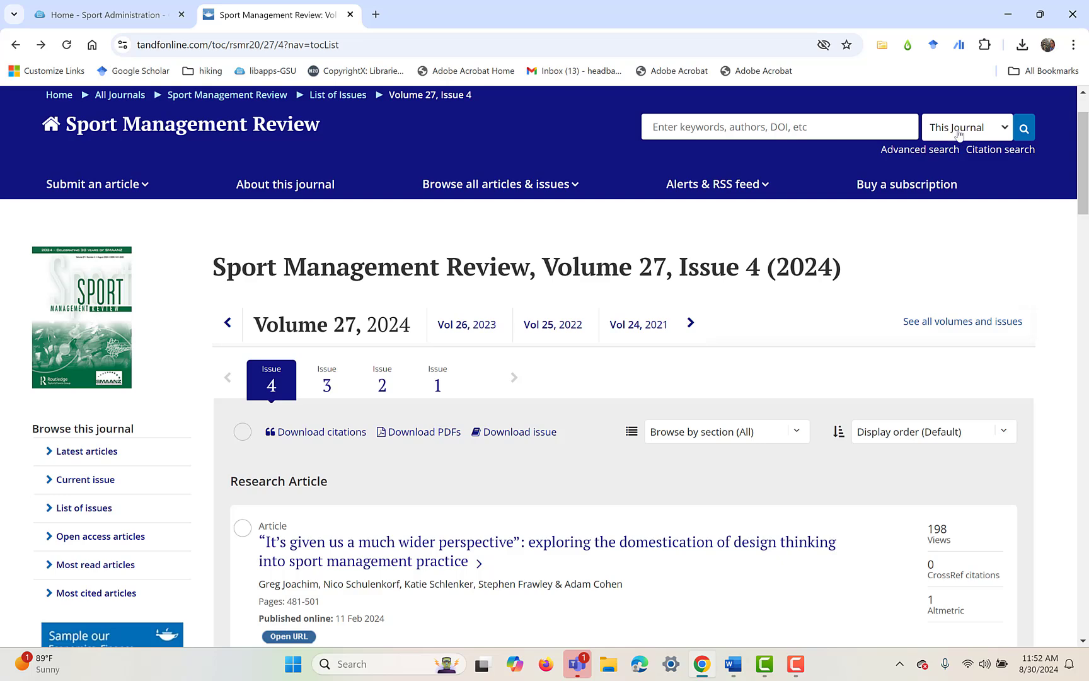
Step: Check the search scope choices for Sport Management Review and keep the scope at This Journal
click(1000, 130)
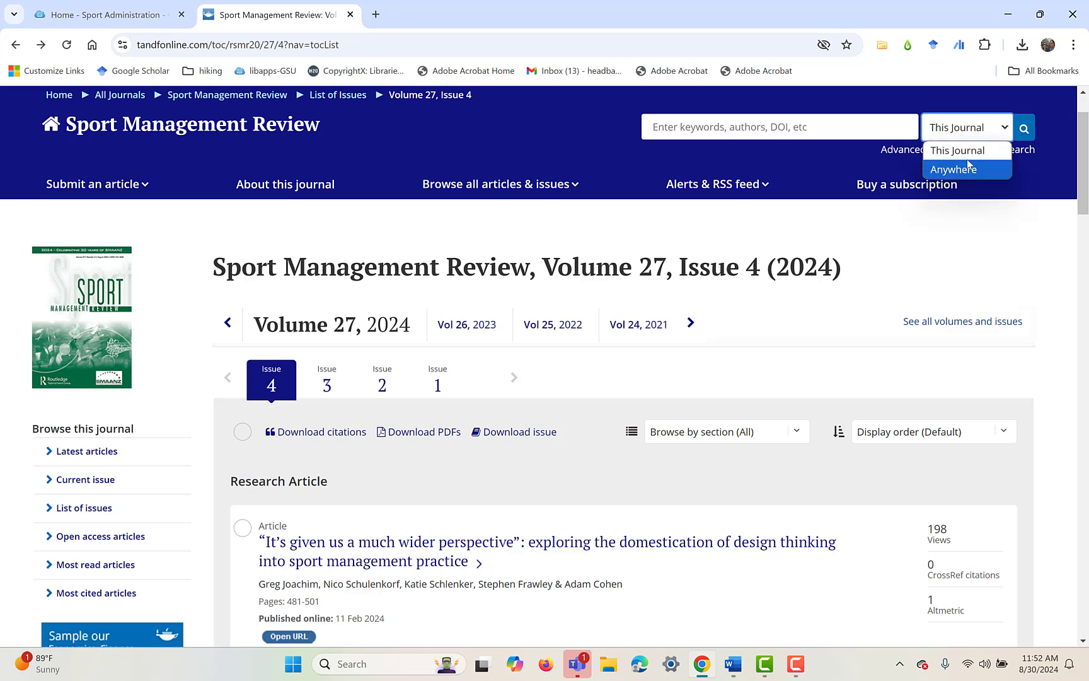
click(968, 150)
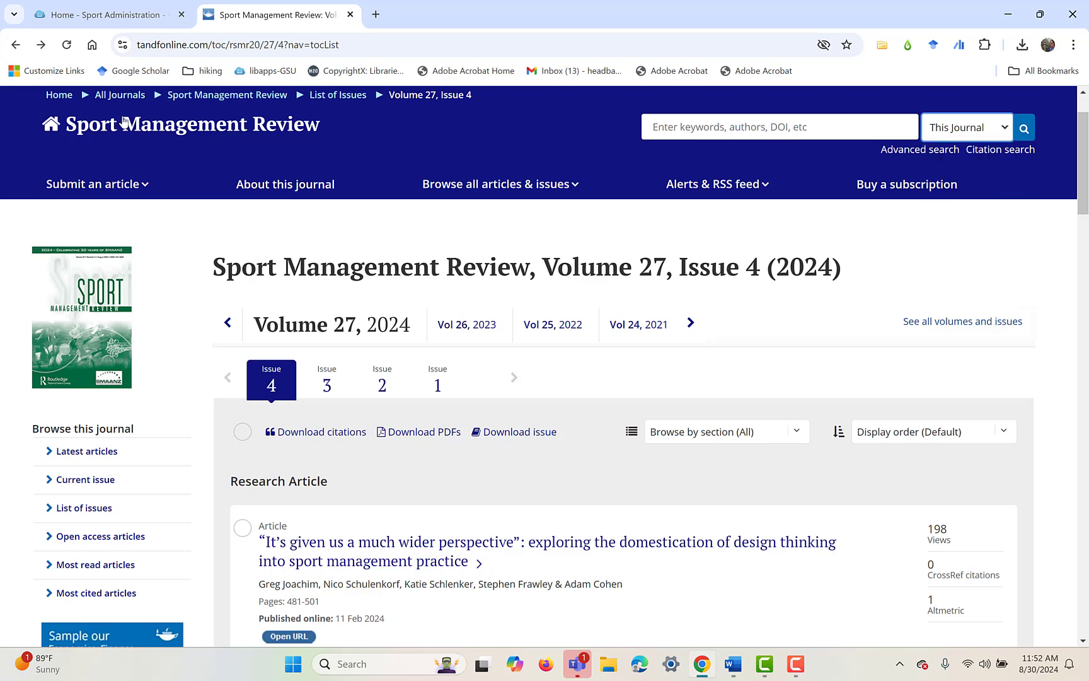
scroll(123, 119, up, 1)
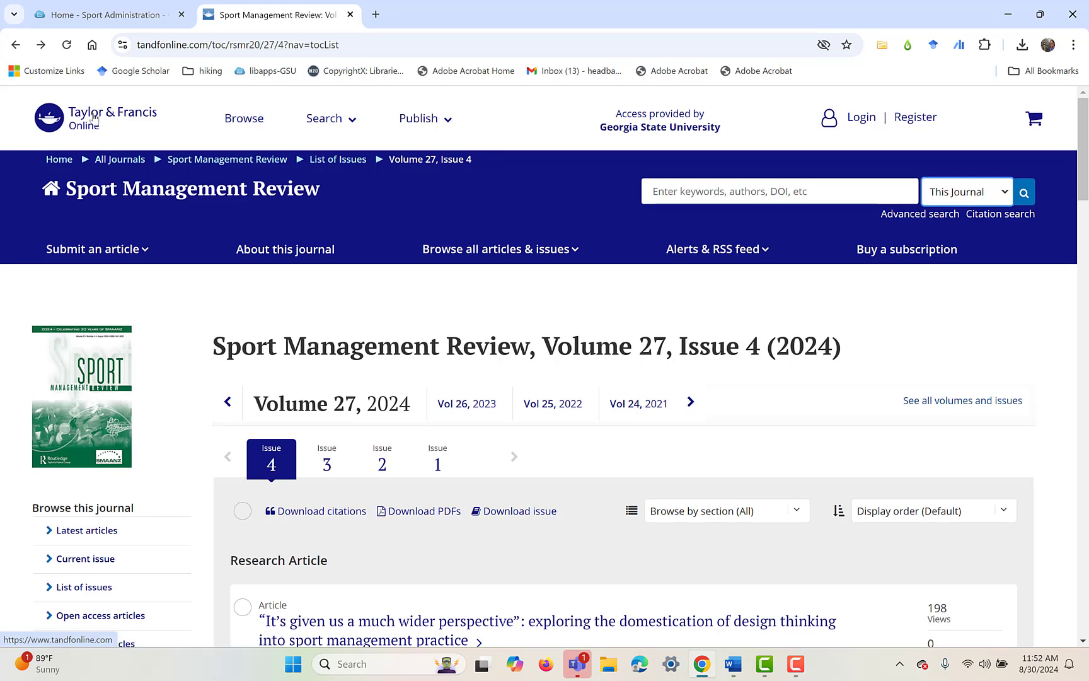
click(1003, 197)
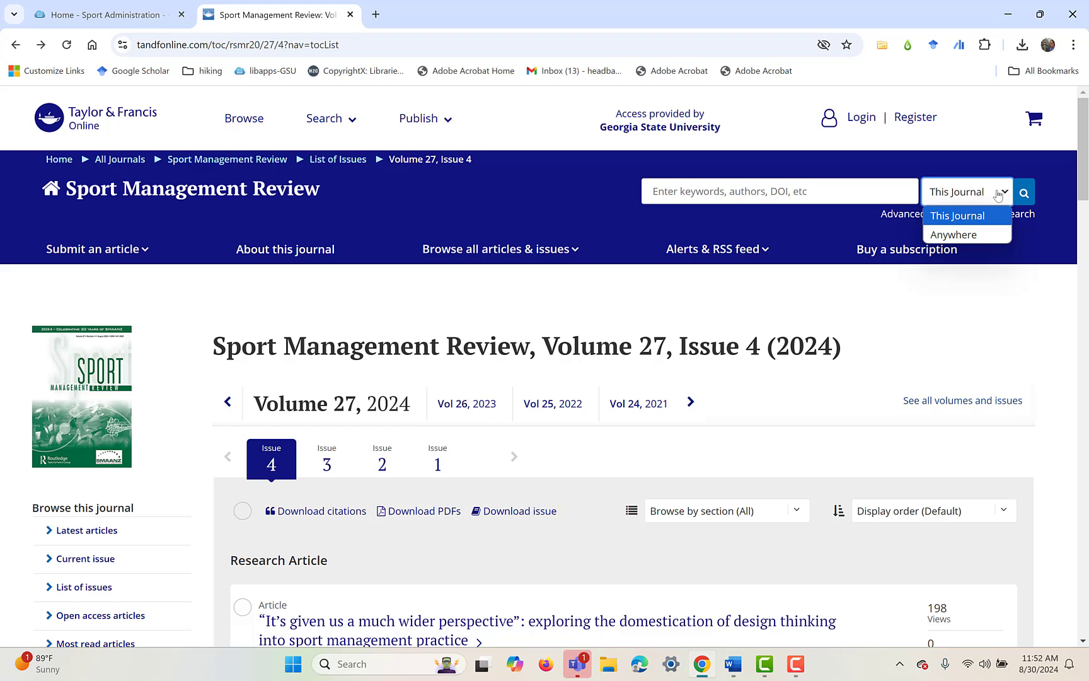
click(998, 195)
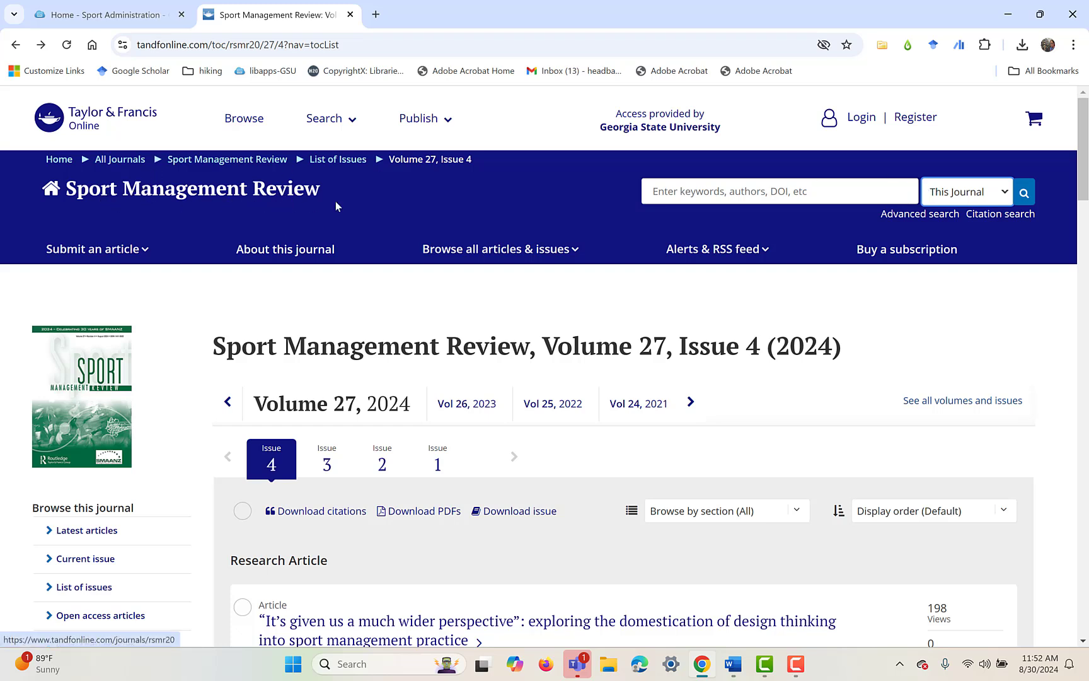
Step: Search within Sport Management Review for "women coaches"
click(796, 197)
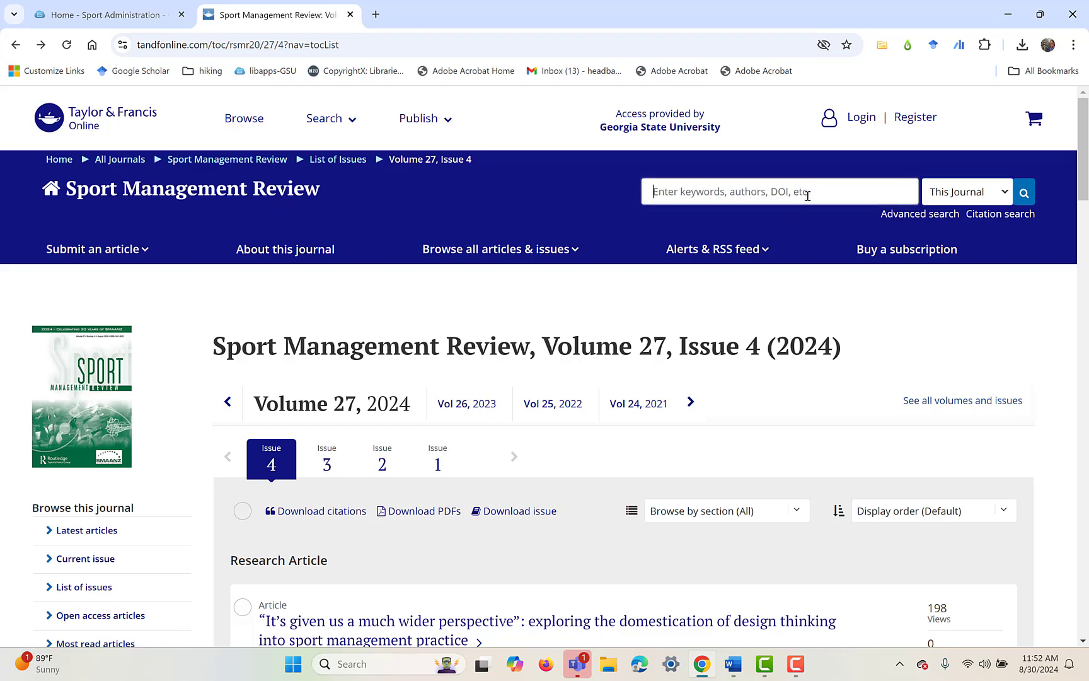
text(women)
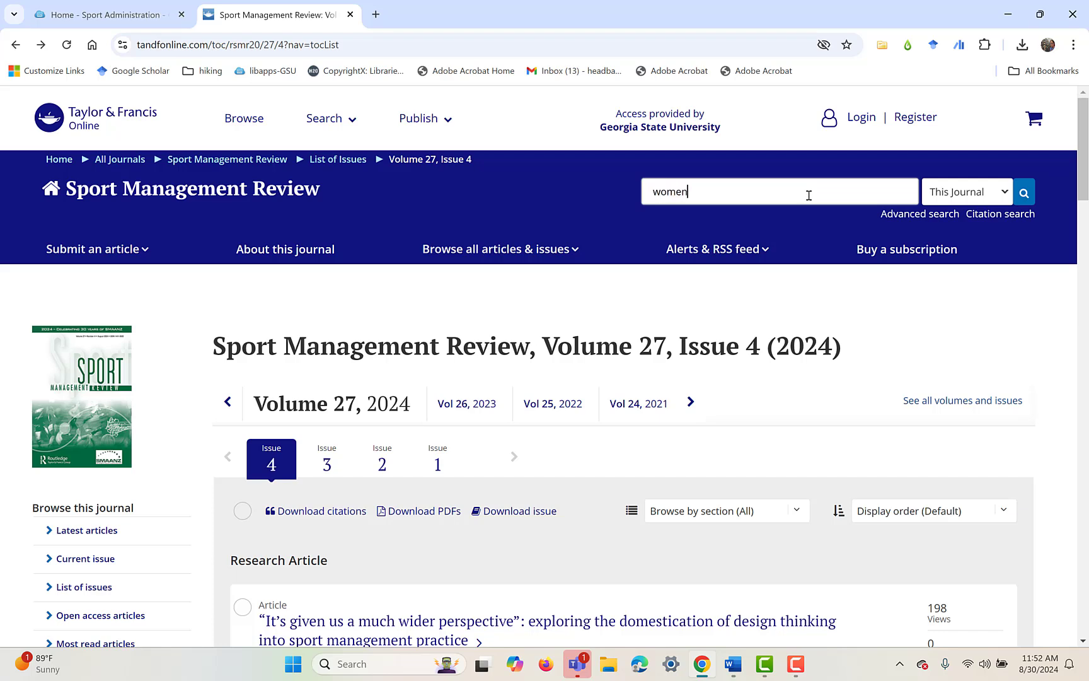
text( coaches)
click(1024, 193)
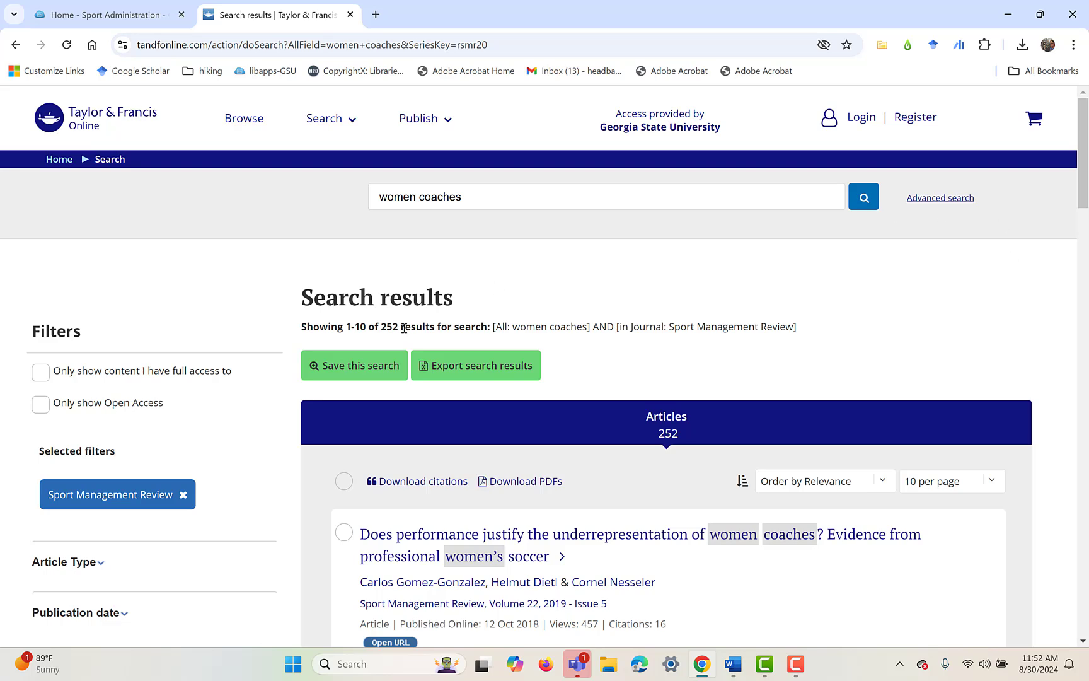
Step: Highlight the total number of results and look through the listed articles on women coaches
drag(403, 327, 383, 327)
scroll(567, 315, down, 3)
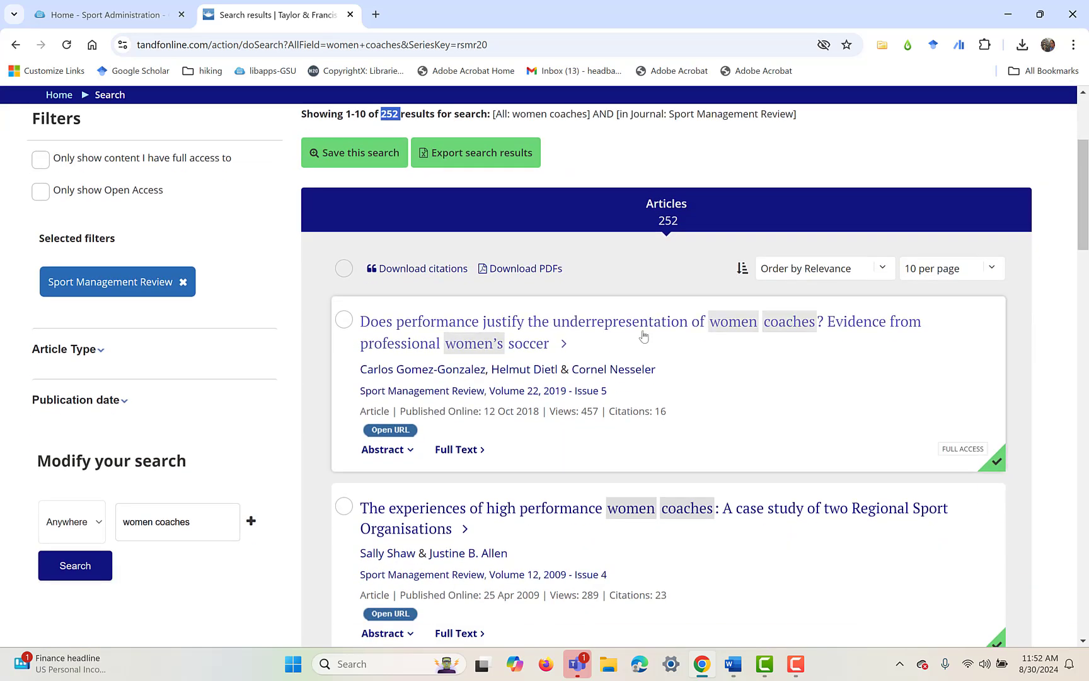
scroll(913, 435, down, 2)
scroll(912, 435, down, 6)
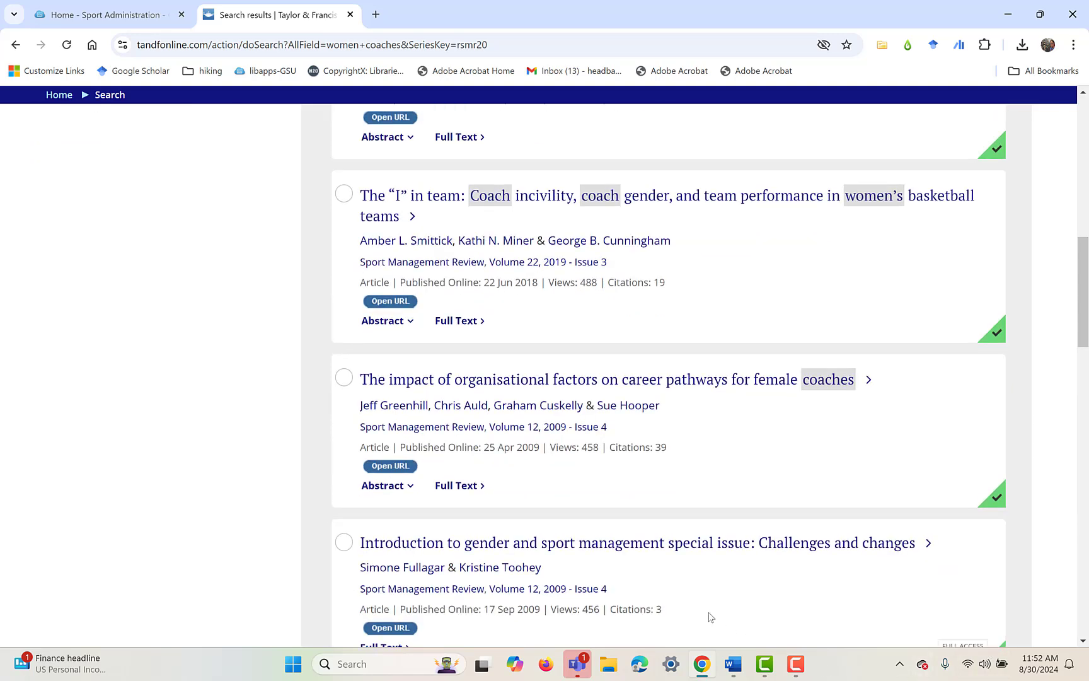
scroll(668, 378, up, 1)
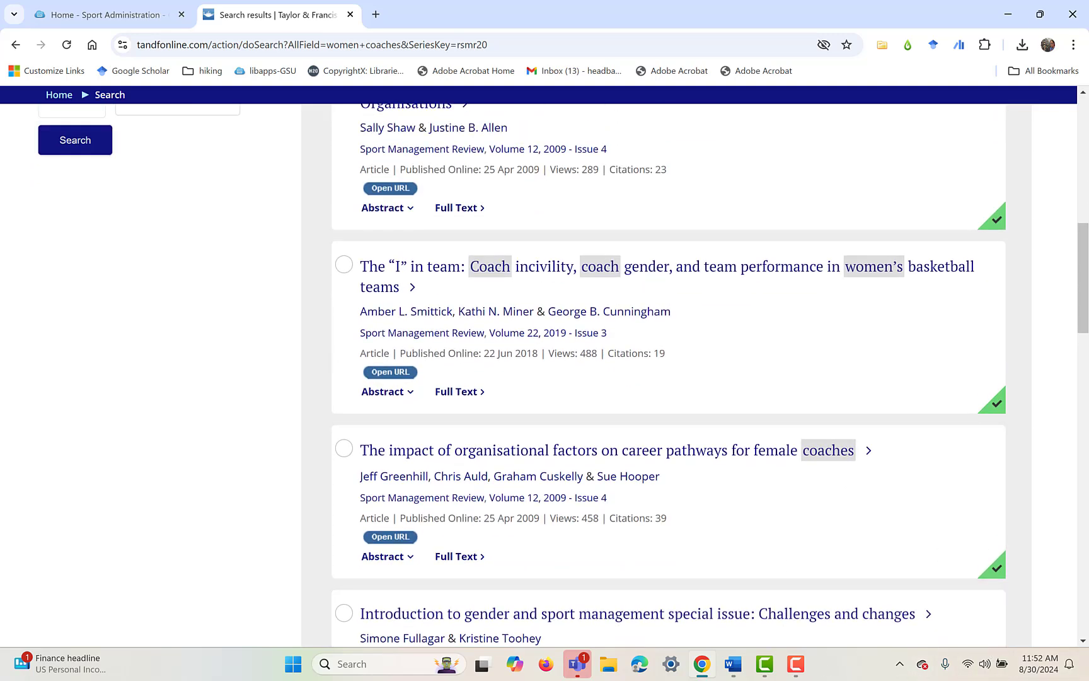
Step: Expand the full Article Type and Publication date filters and review the options for narrowing and modifying the search
scroll(492, 343, up, 6)
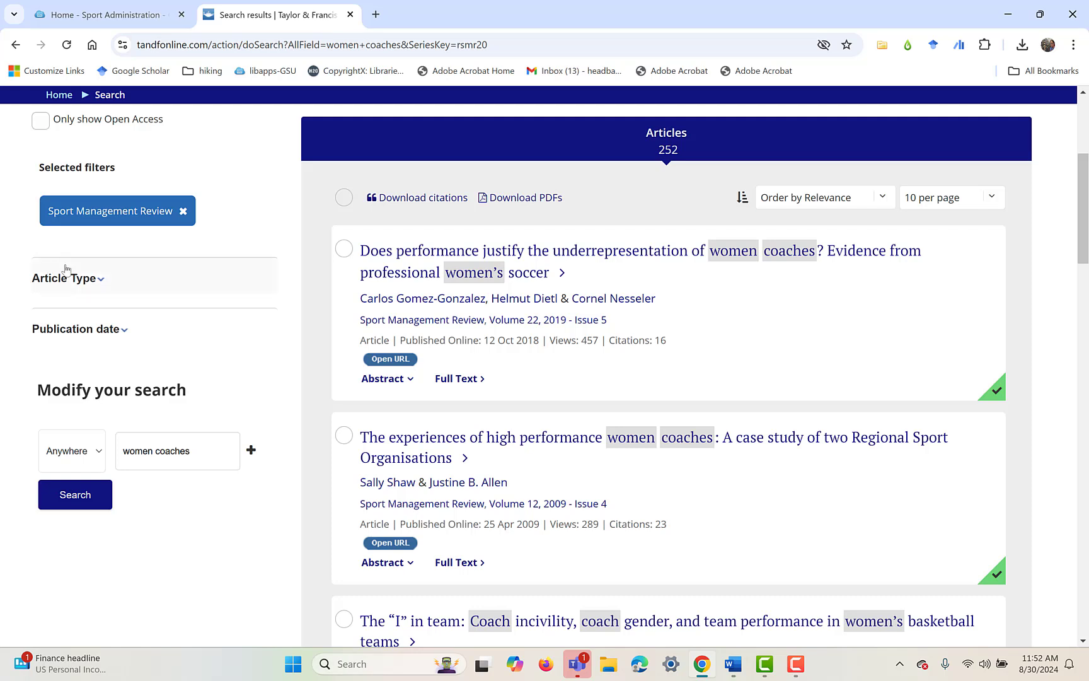
click(76, 284)
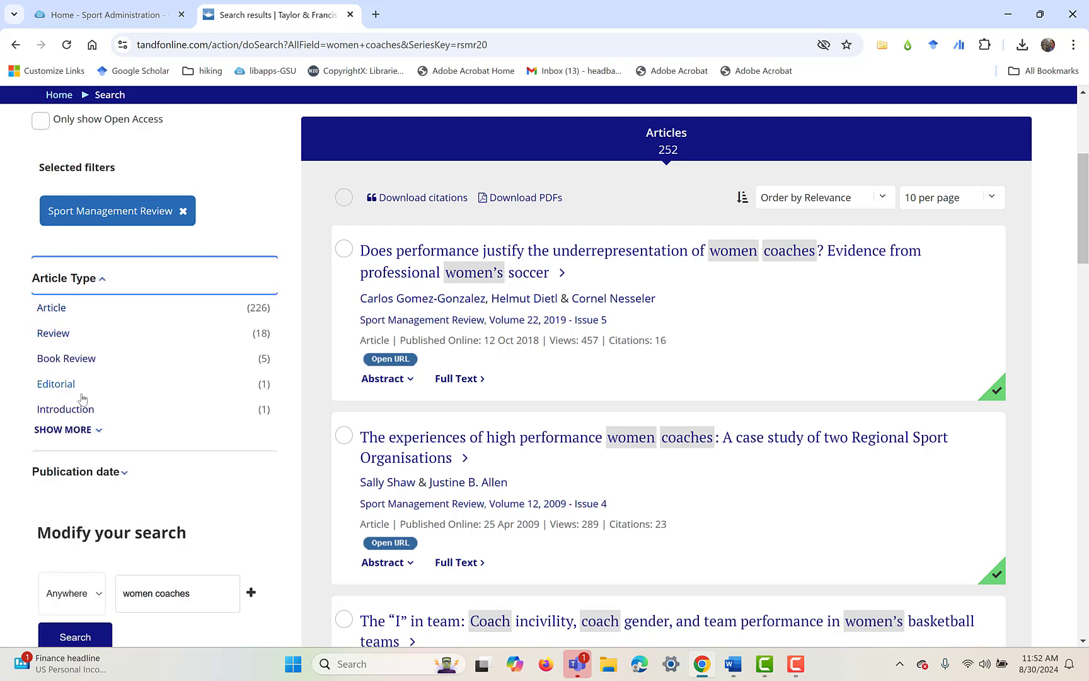
click(63, 430)
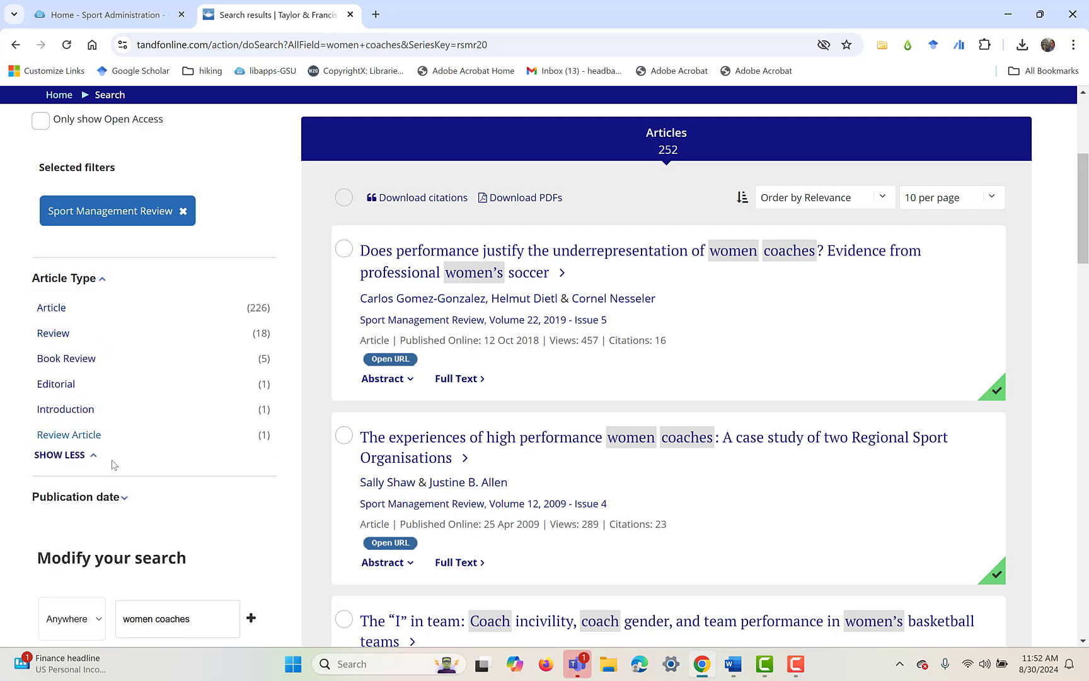
click(98, 502)
scroll(184, 382, down, 2)
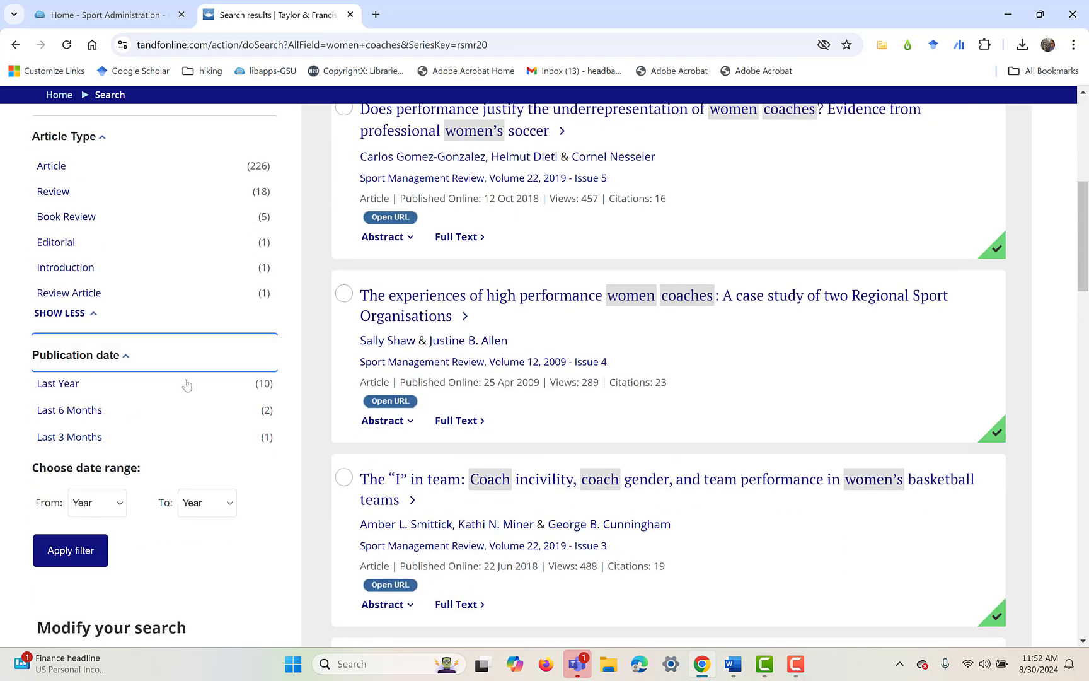
scroll(84, 452, down, 3)
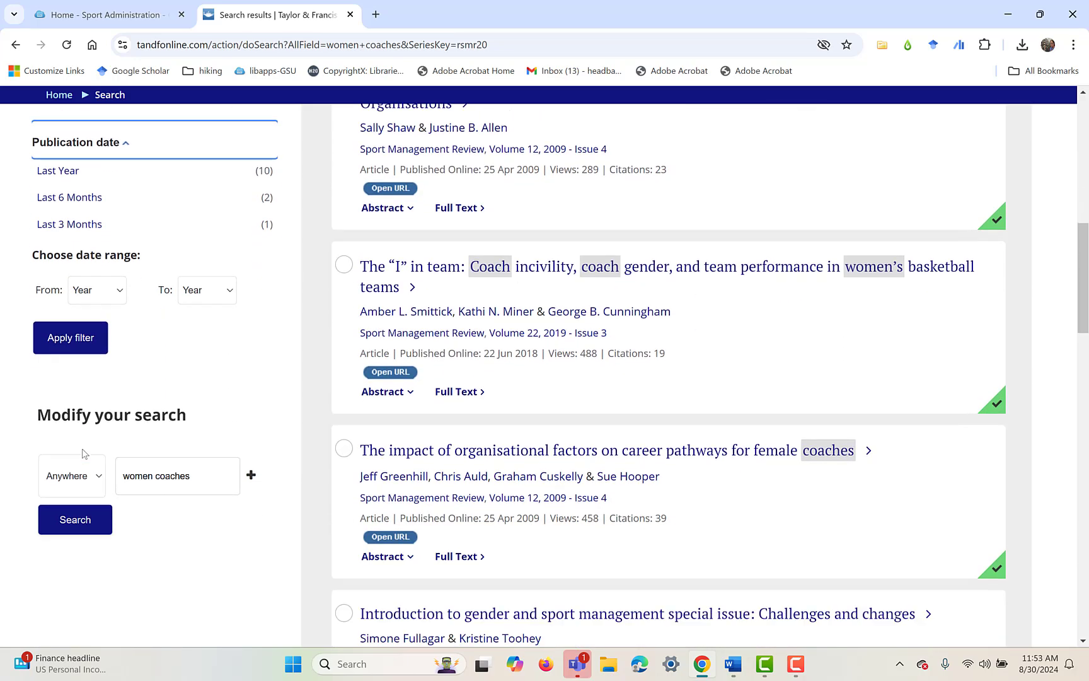
scroll(87, 453, up, 6)
scroll(90, 452, up, 4)
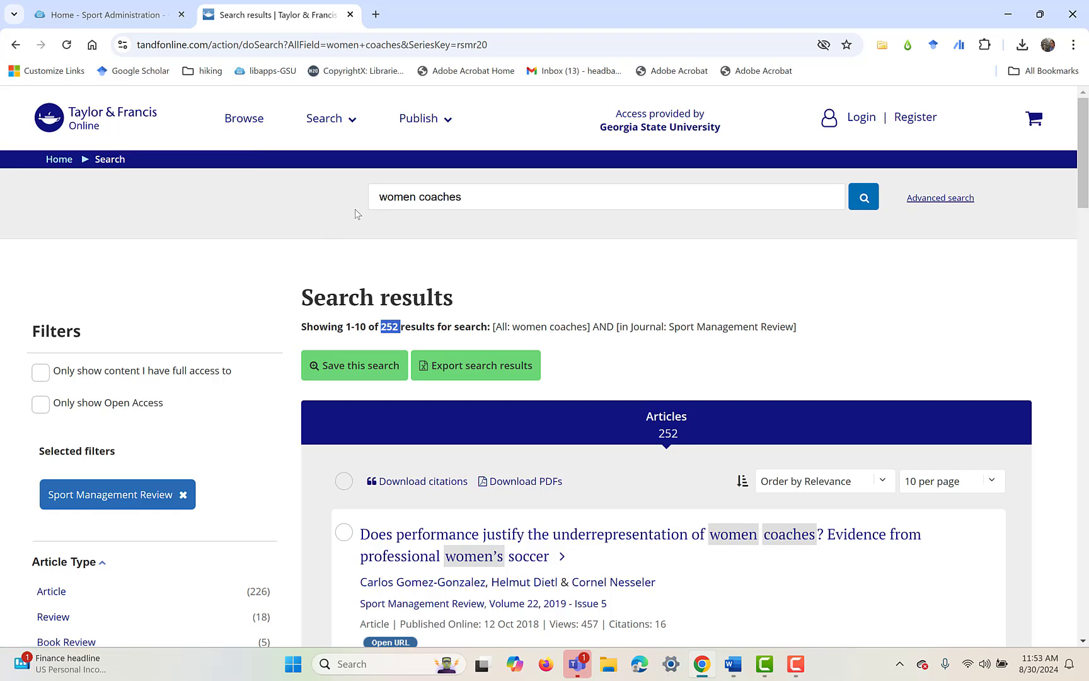
scroll(404, 291, down, 3)
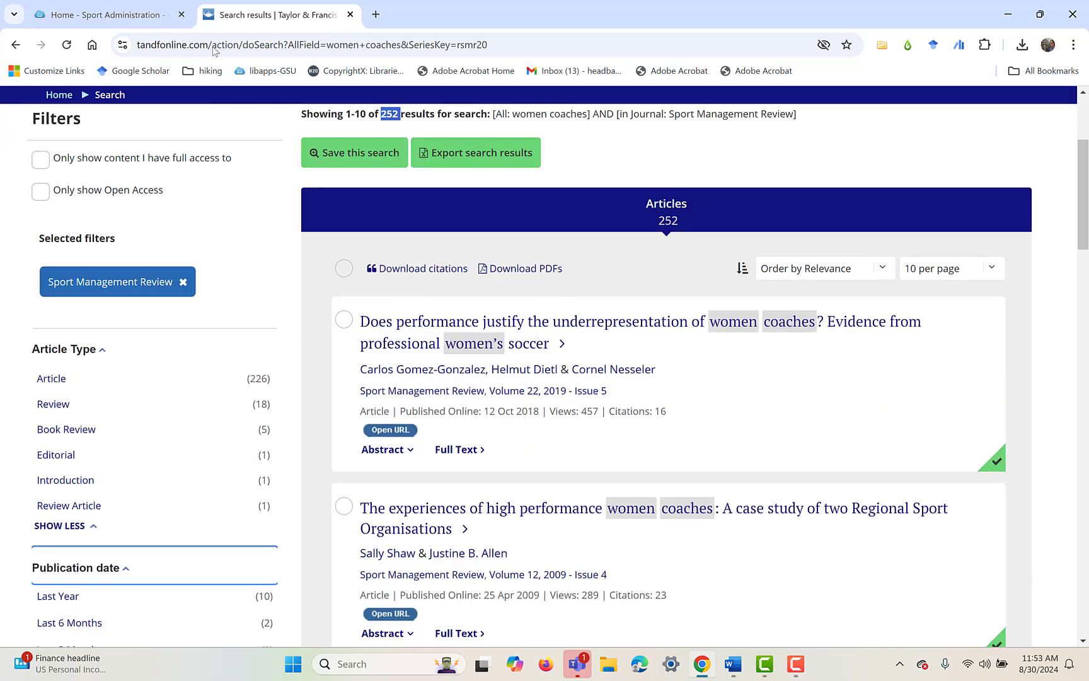
Step: Close the search results and open Communication and Sport from the library guide's other journals list
click(351, 15)
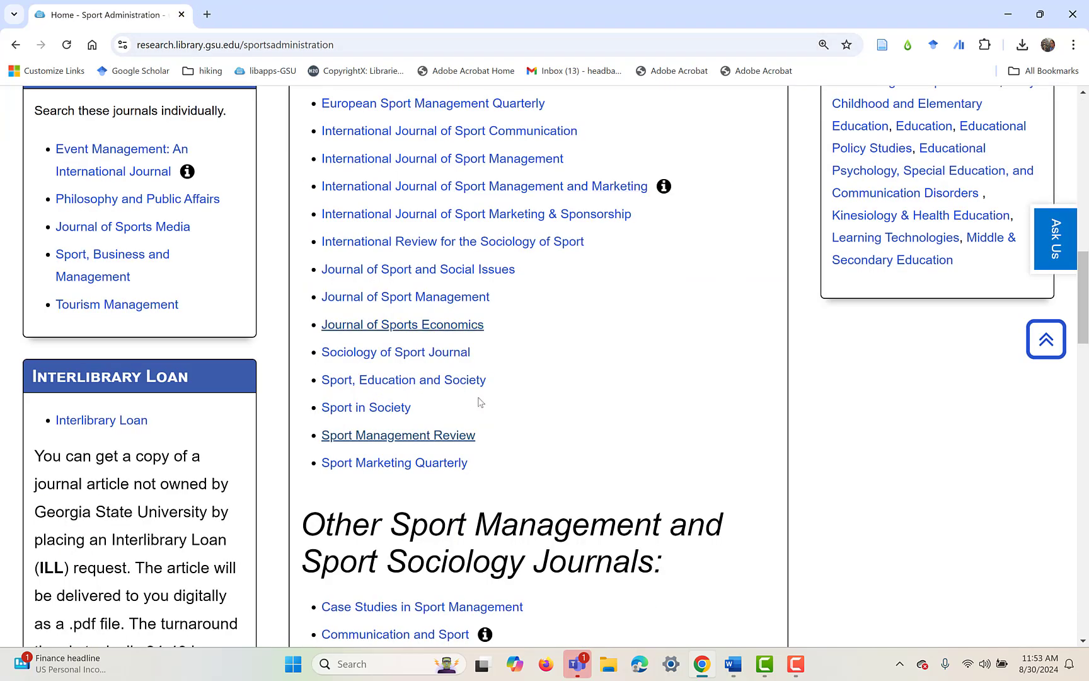
scroll(503, 474, down, 3)
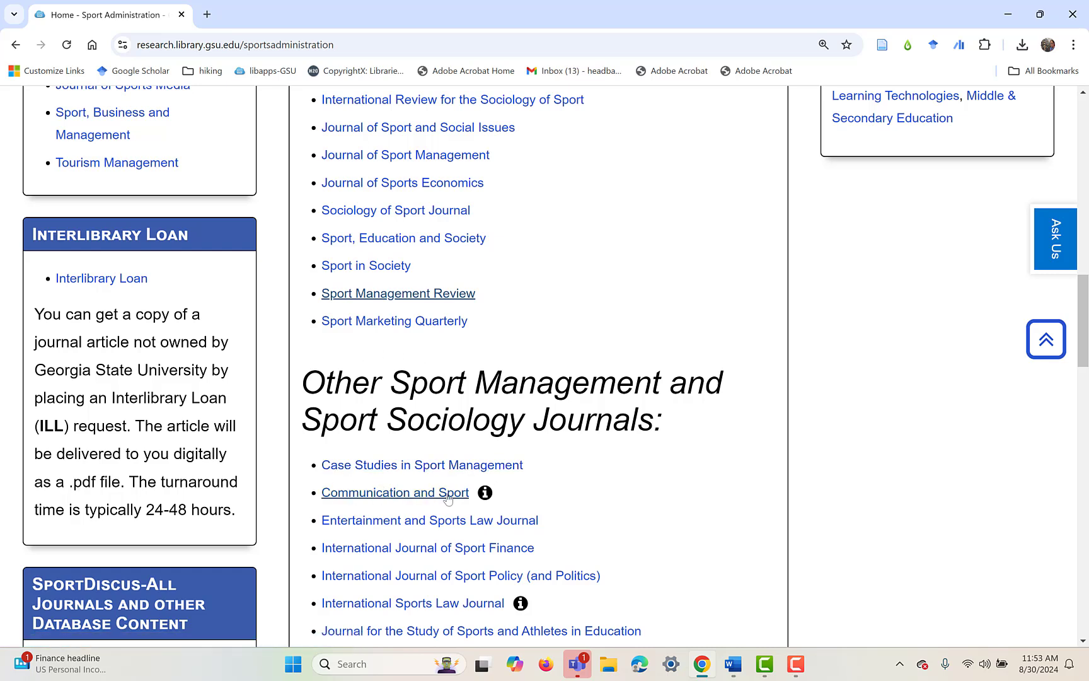
click(378, 494)
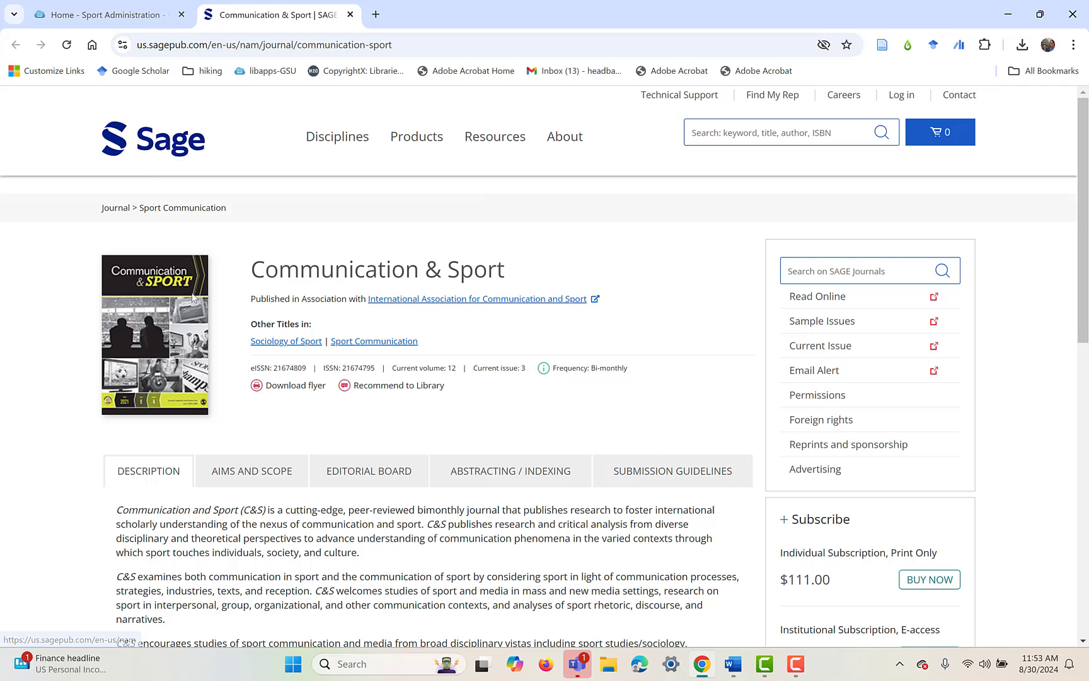
scroll(506, 457, down, 2)
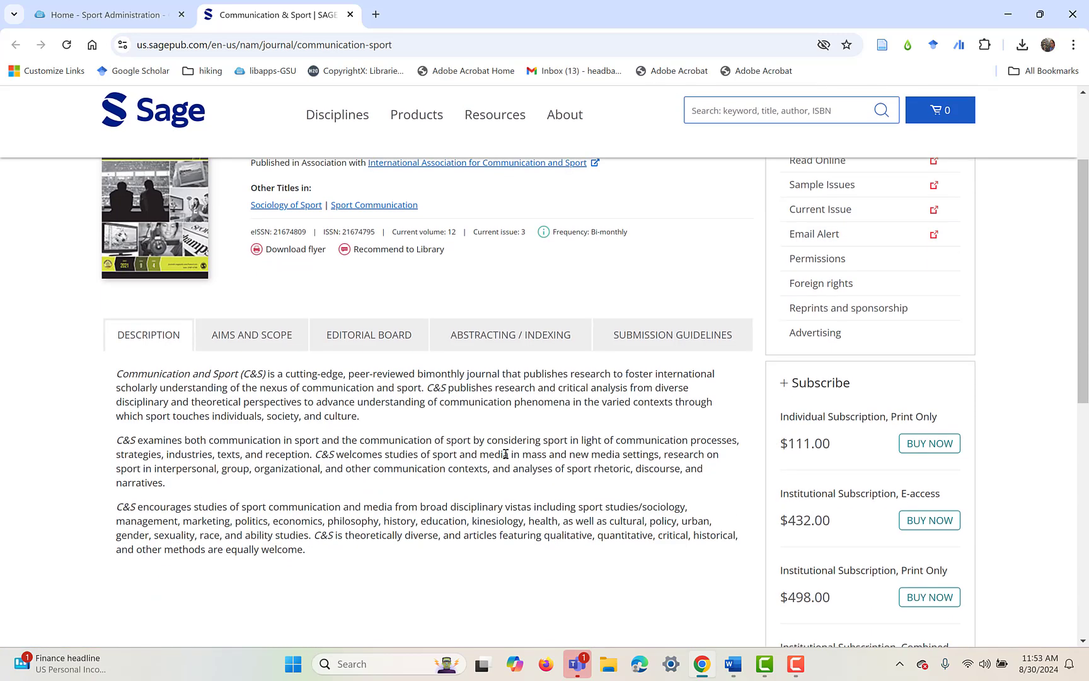
scroll(505, 454, up, 2)
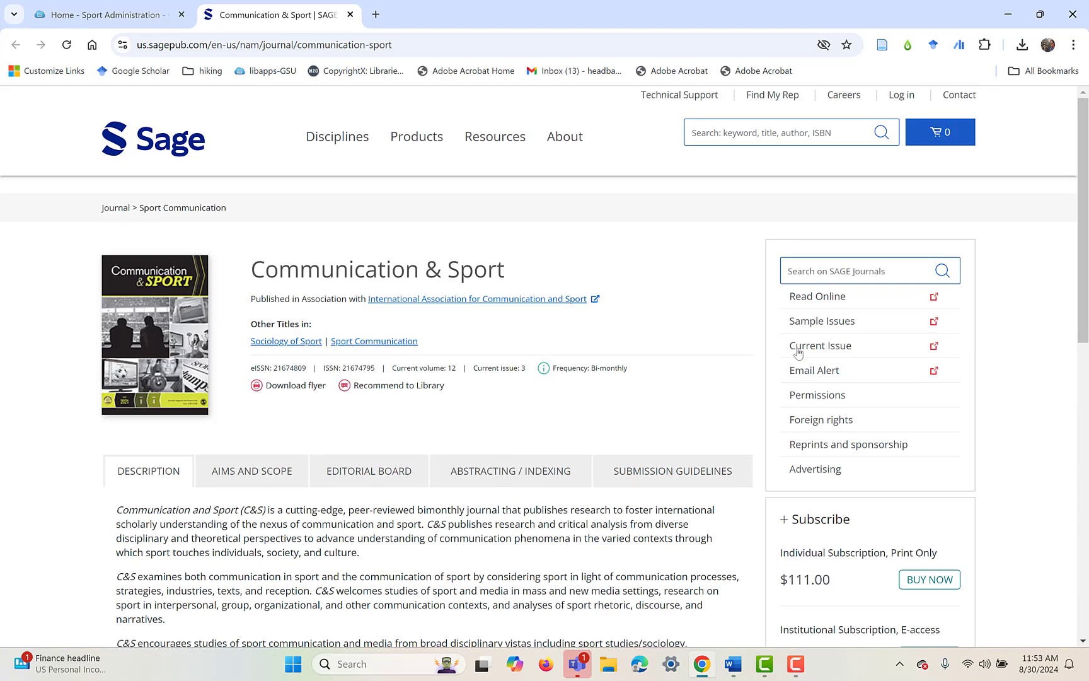
Step: Open the online reading site for Communication & Sport and check the access markers on the most recent articles
click(810, 297)
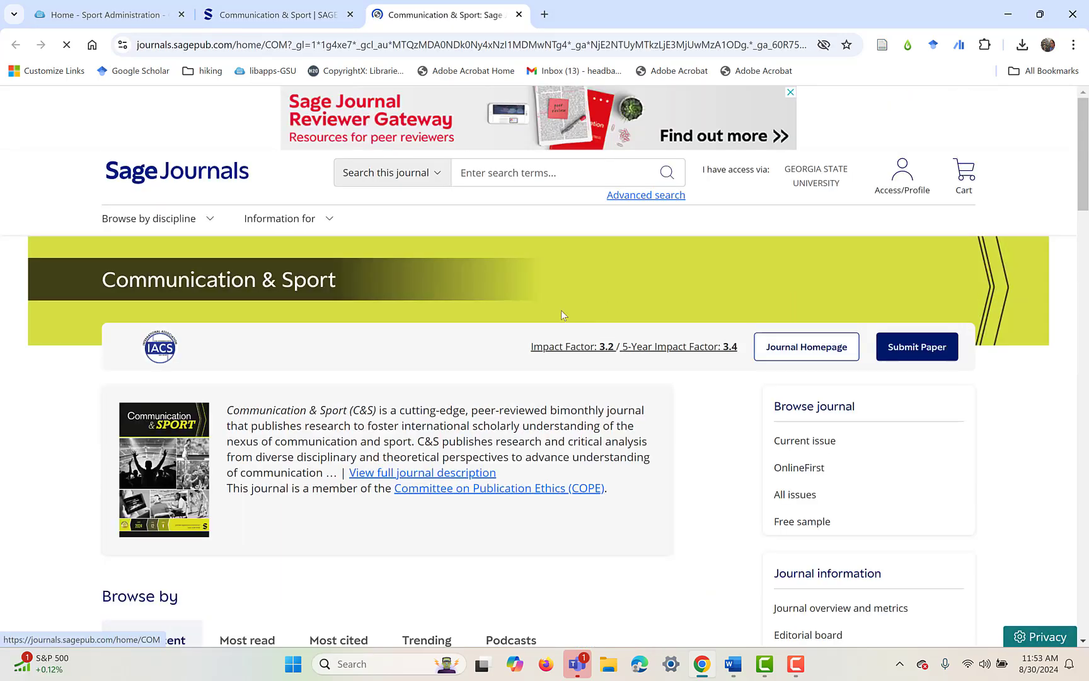
scroll(480, 389, down, 10)
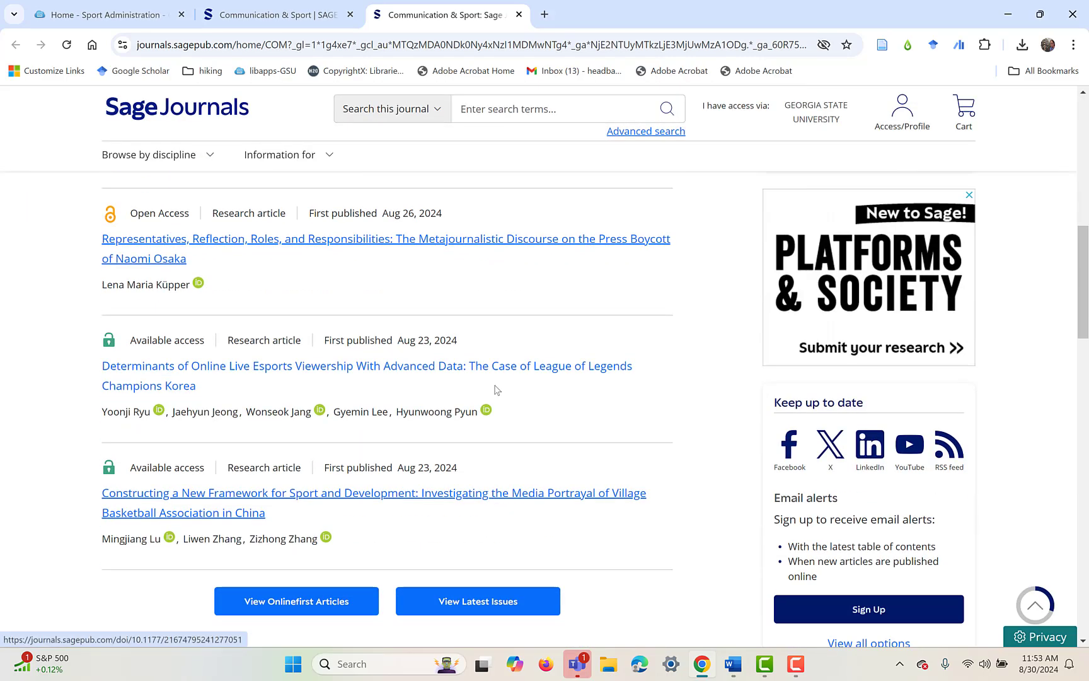
scroll(494, 389, up, 2)
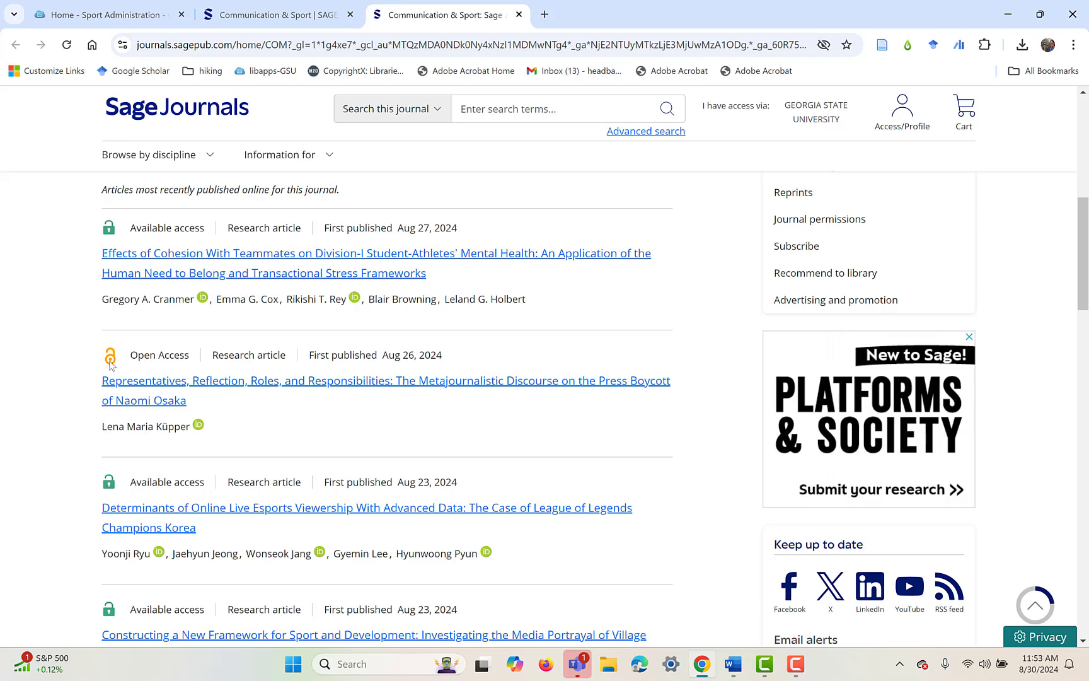
scroll(62, 368, up, 1)
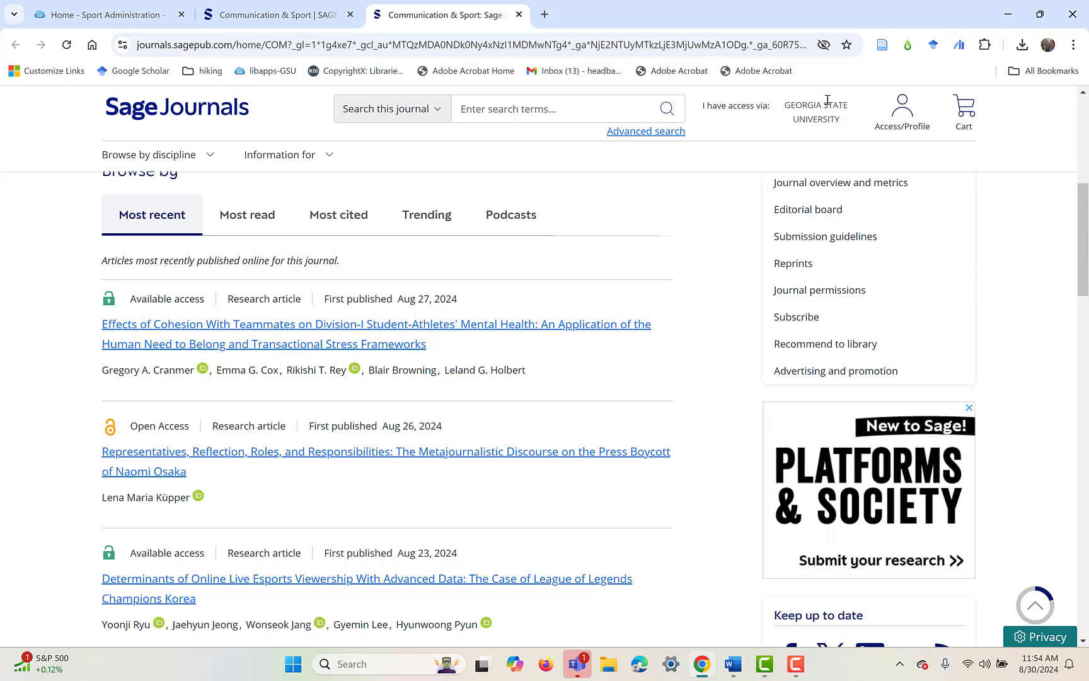
Step: Open the newest Communication & Sport article, about cohesion with teammates and student-athletes' mental health, and skim its full text
scroll(655, 275, up, 3)
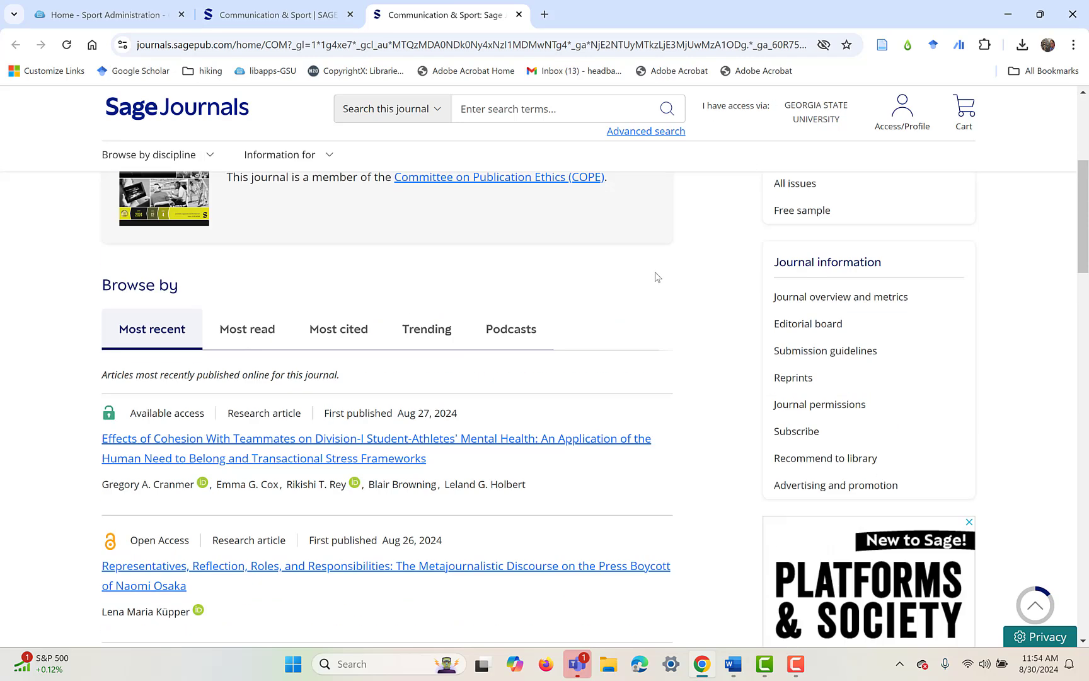
scroll(656, 276, up, 2)
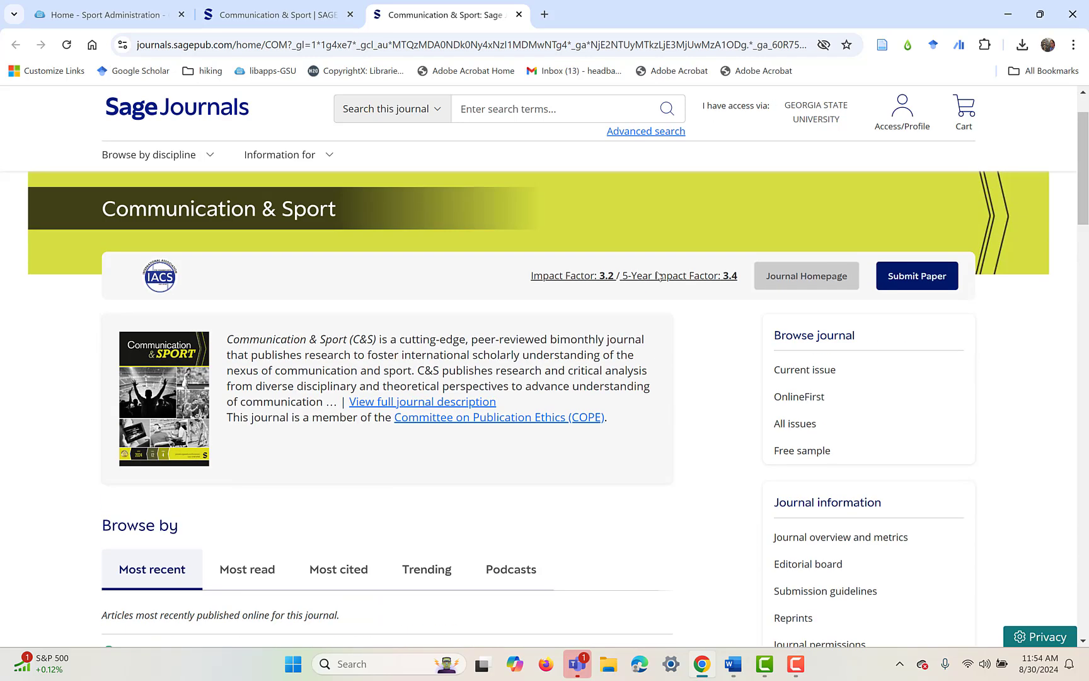
scroll(658, 277, down, 2)
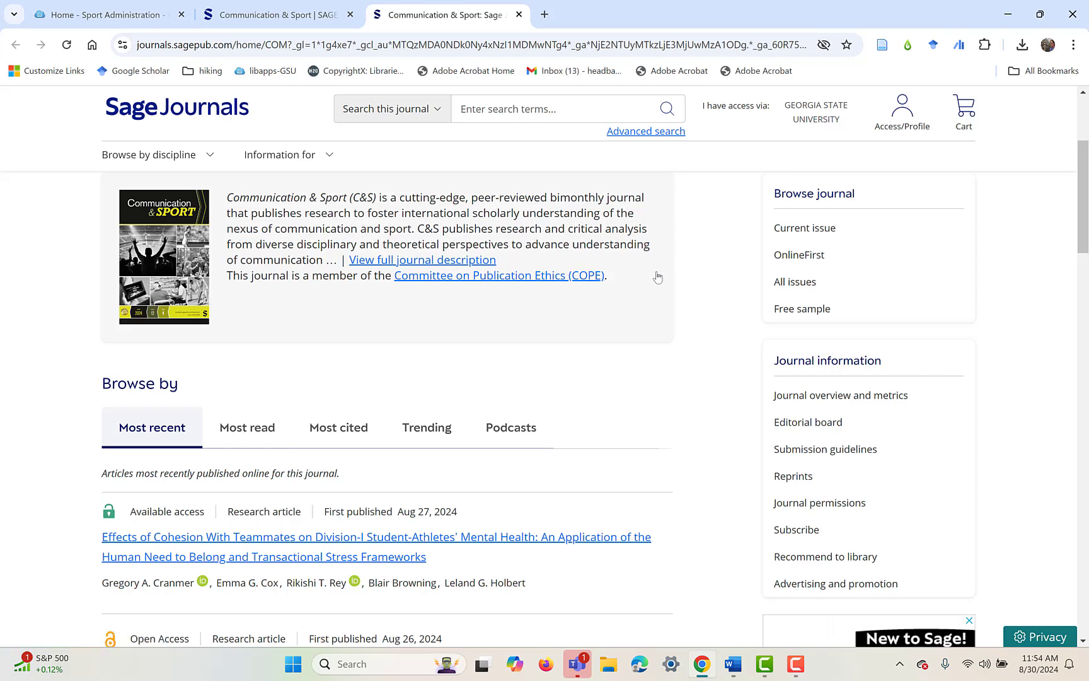
scroll(657, 276, down, 1)
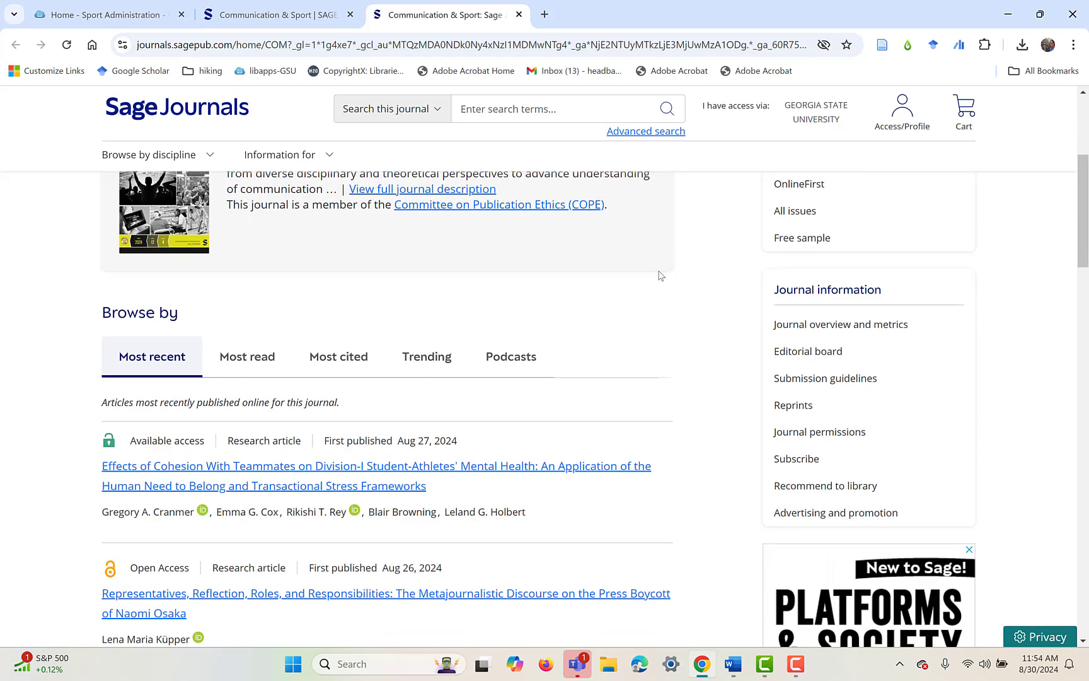
scroll(659, 276, down, 1)
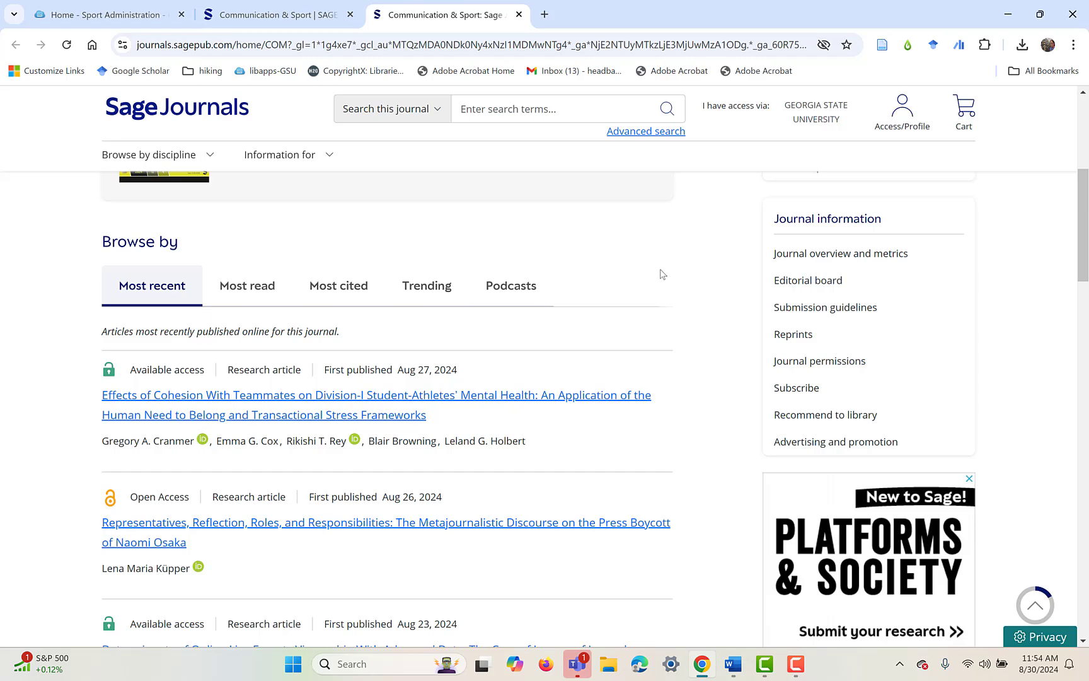
scroll(662, 274, down, 1)
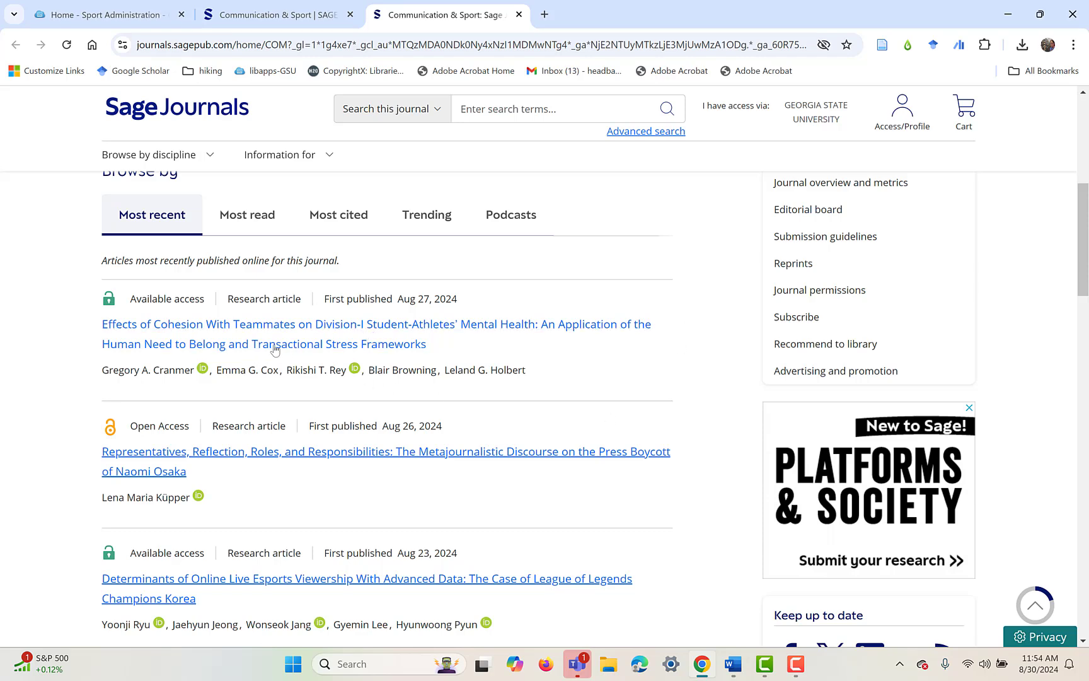
click(505, 345)
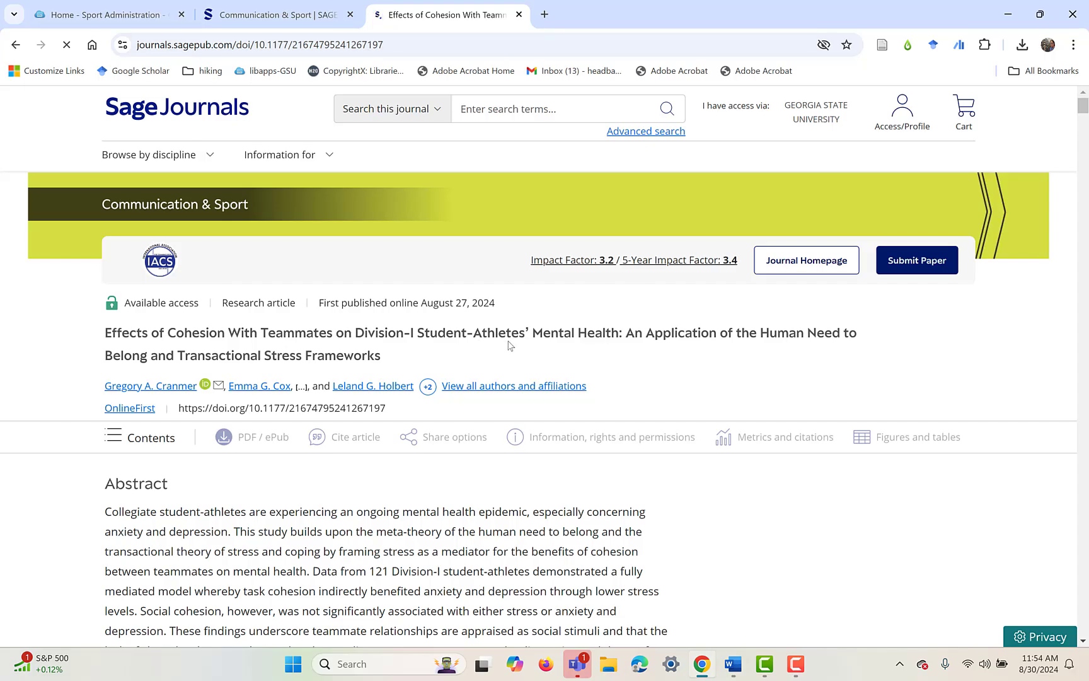
scroll(510, 345, down, 2)
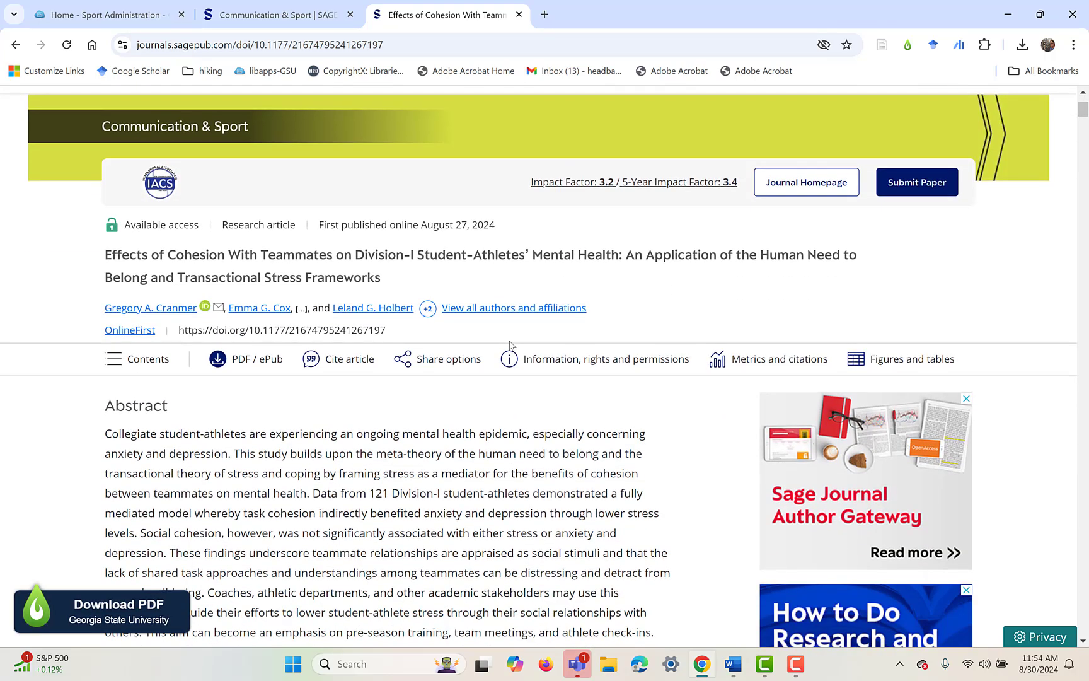
scroll(510, 345, down, 15)
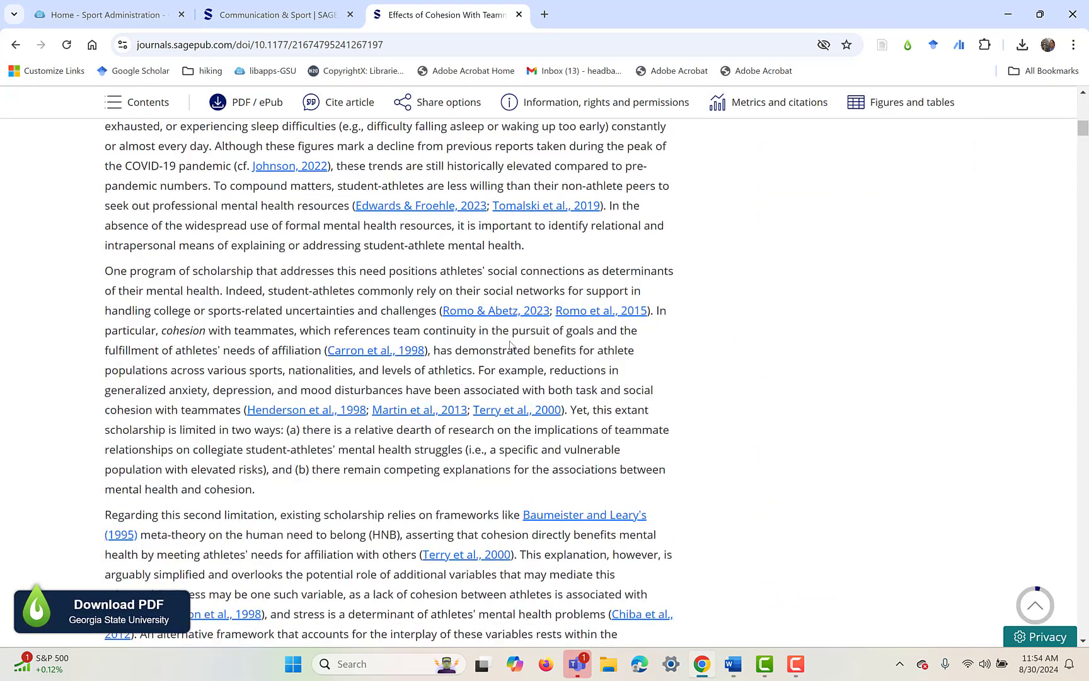
scroll(511, 344, up, 17)
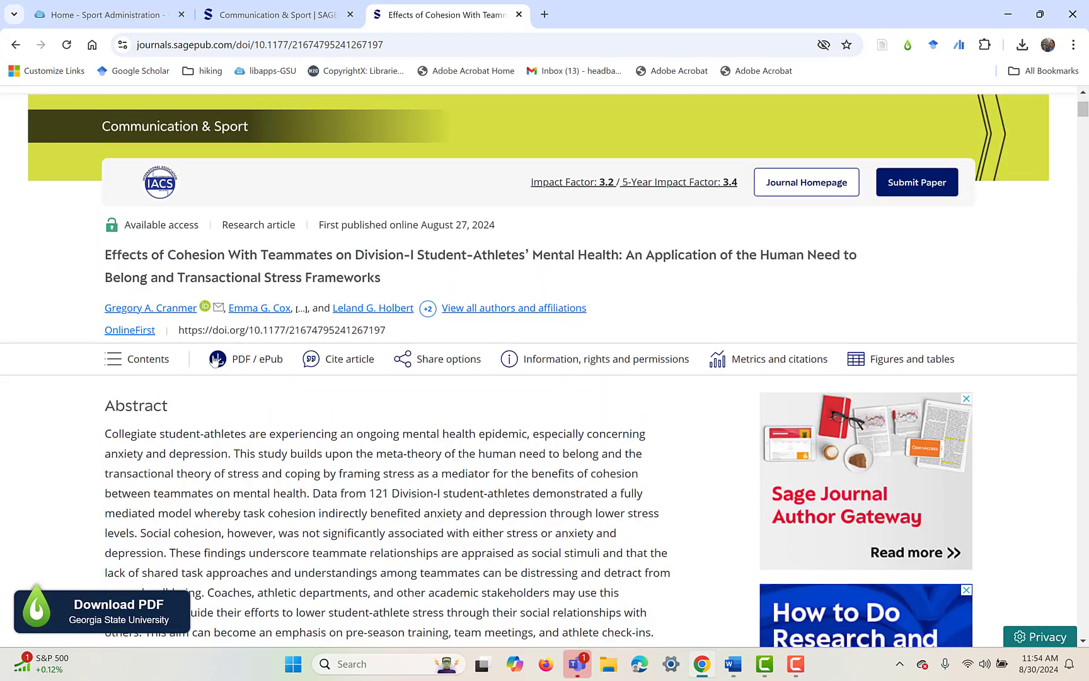
Step: View the PDF / ePub version of the article, then return to the Communication & Sport journal page
click(238, 363)
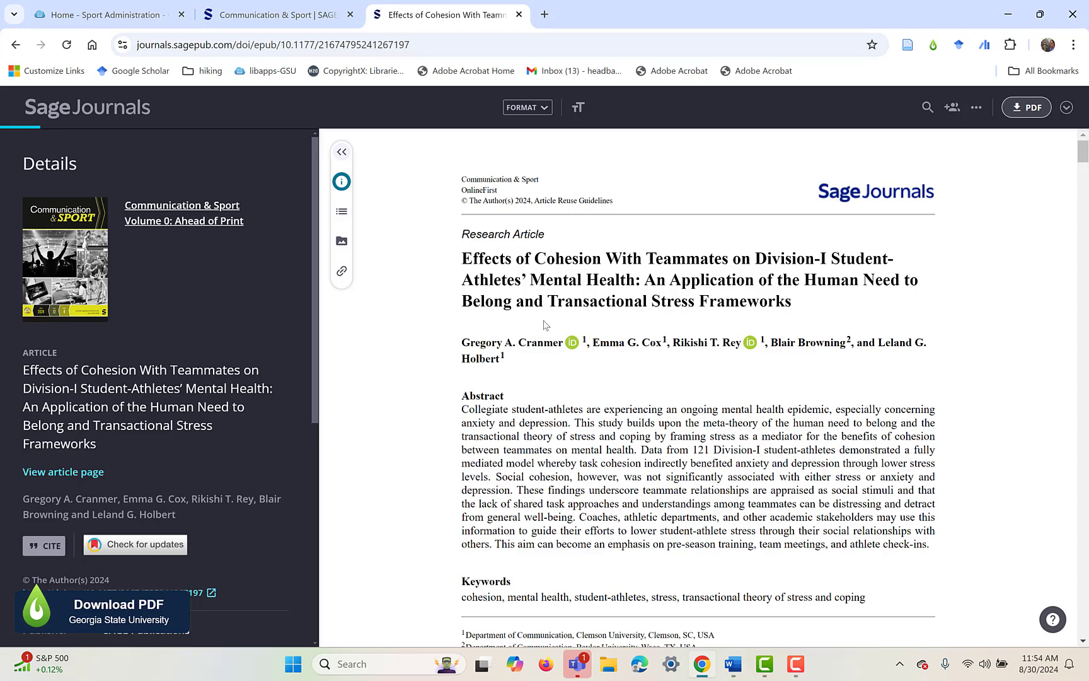
scroll(546, 324, down, 7)
scroll(545, 325, up, 3)
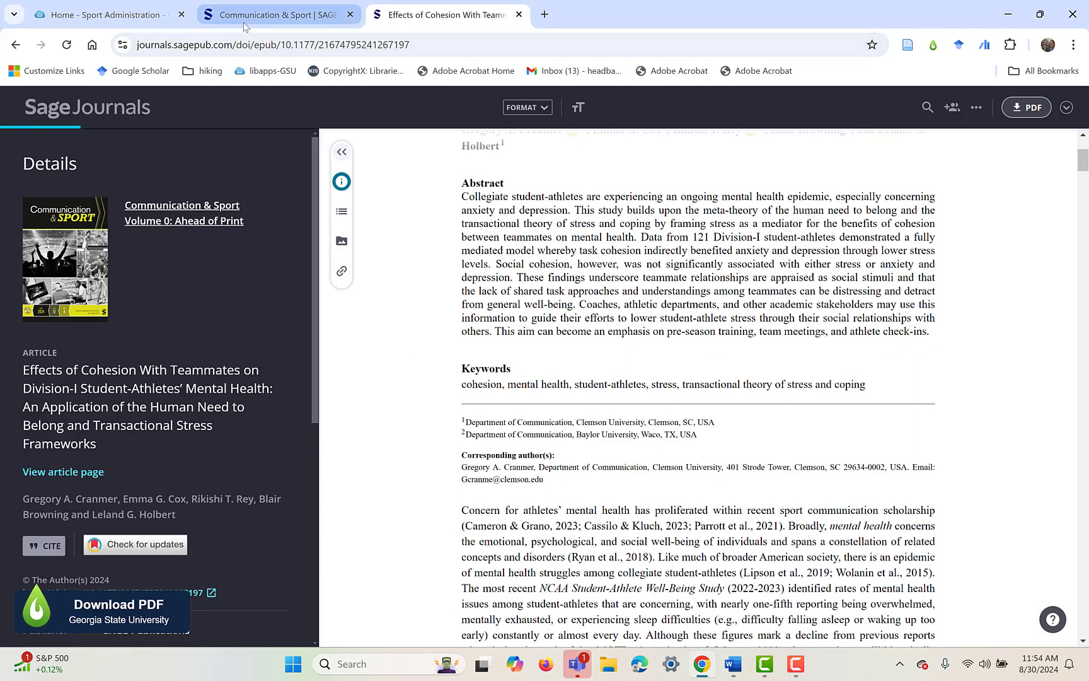
click(14, 46)
click(12, 47)
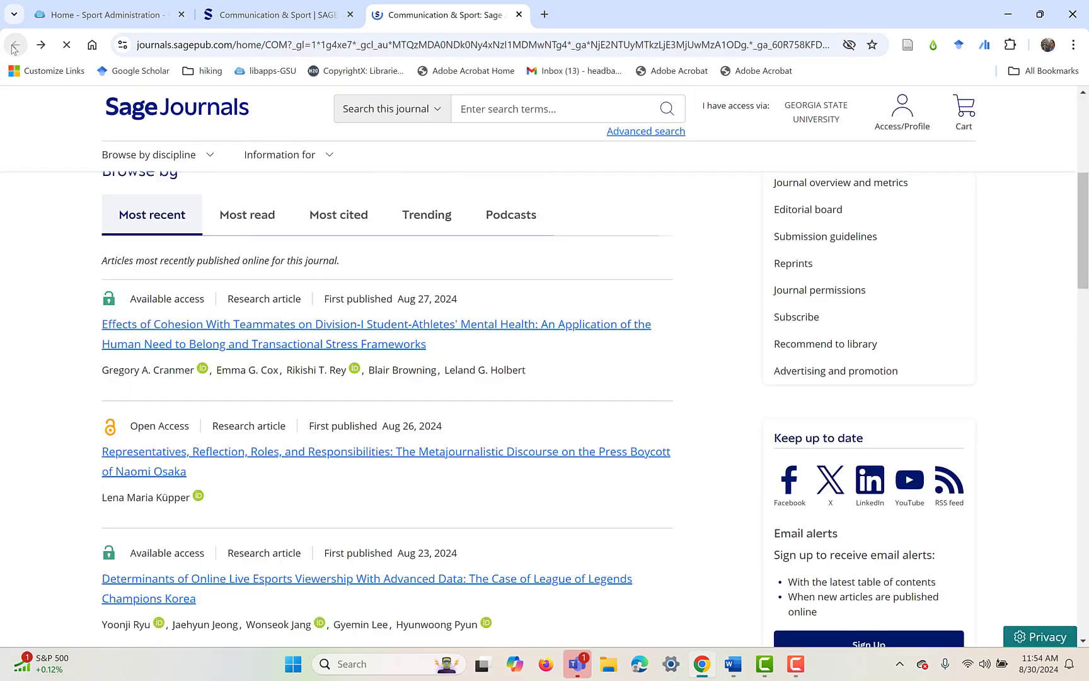
Step: Check the search scope choices on the Communication & Sport page, leaving the scope on Search this journal
scroll(401, 418, up, 5)
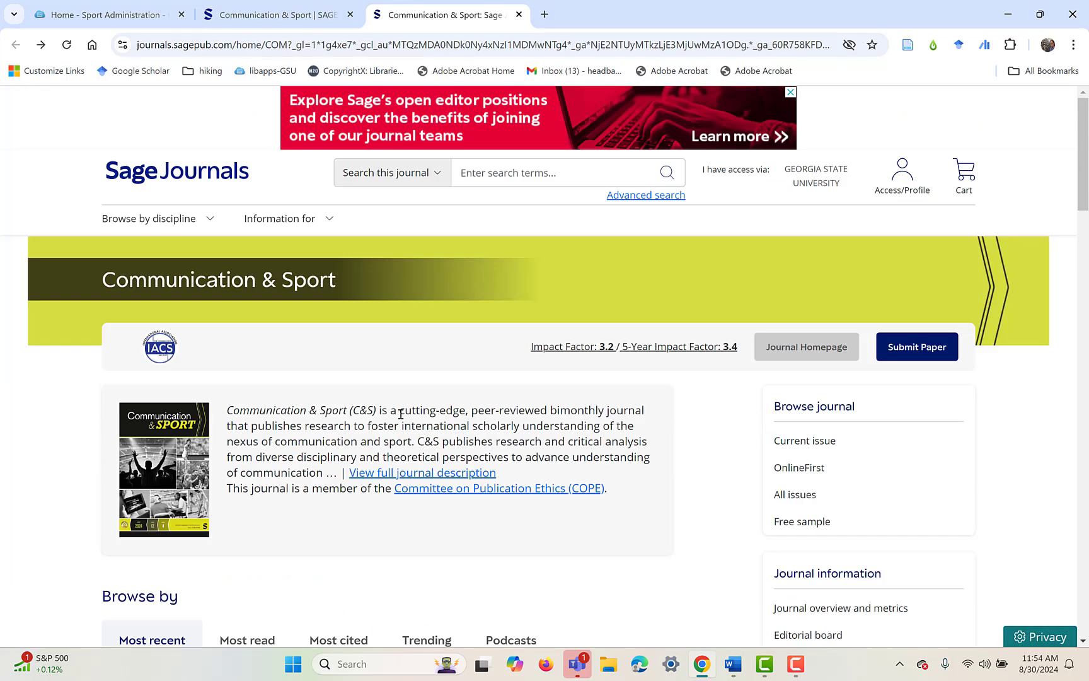
scroll(400, 413, down, 3)
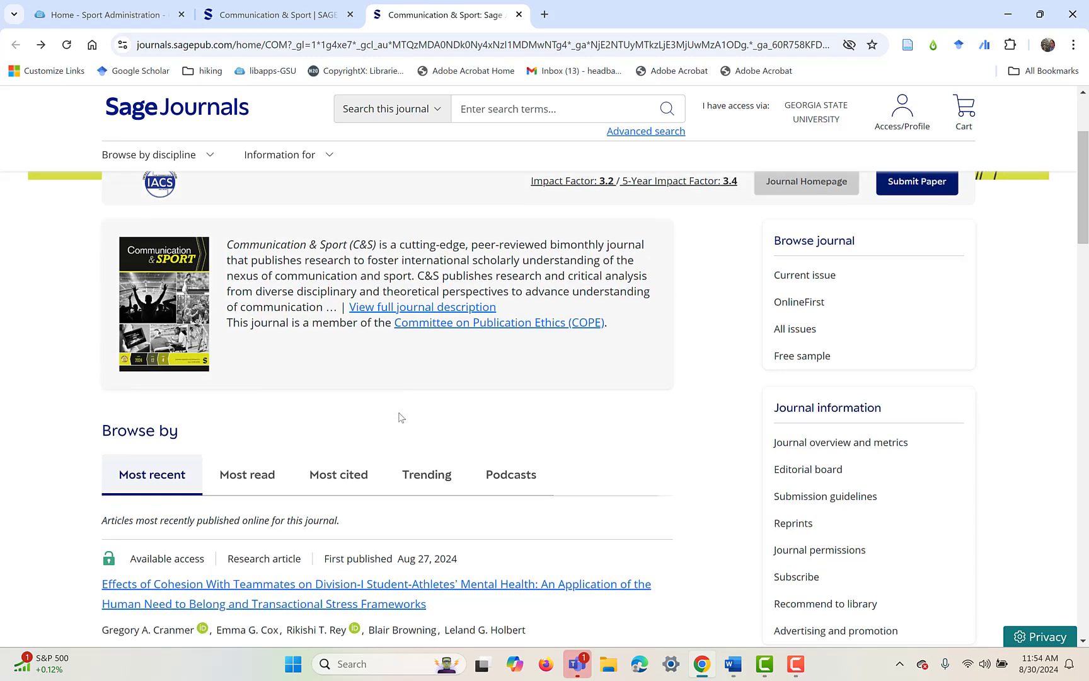
scroll(400, 417, up, 3)
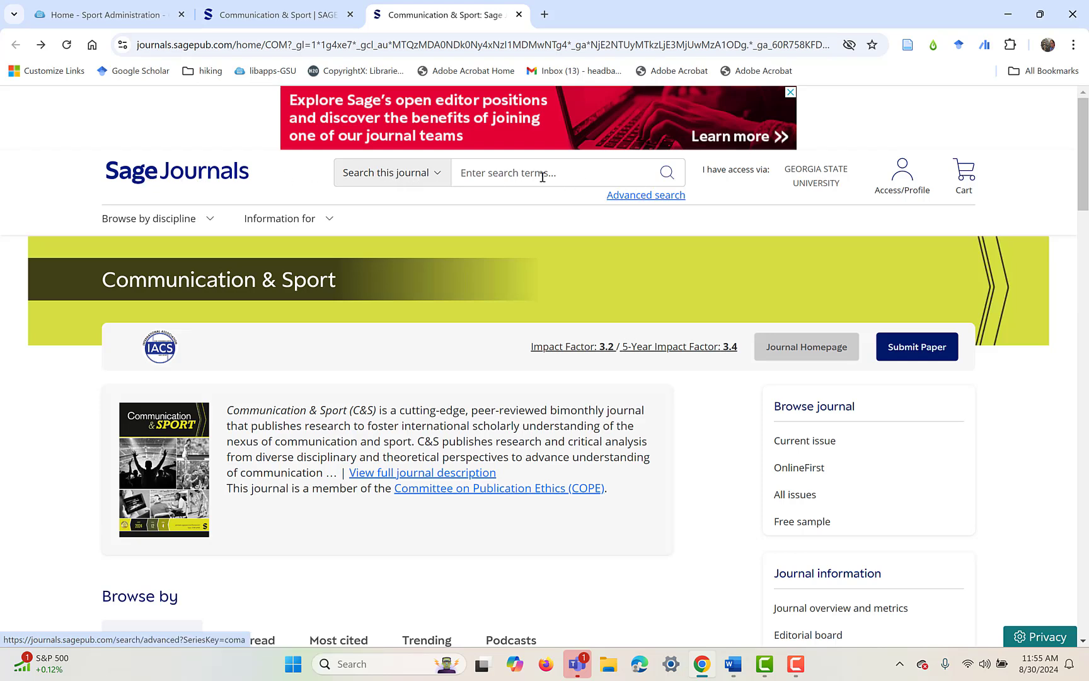
click(436, 174)
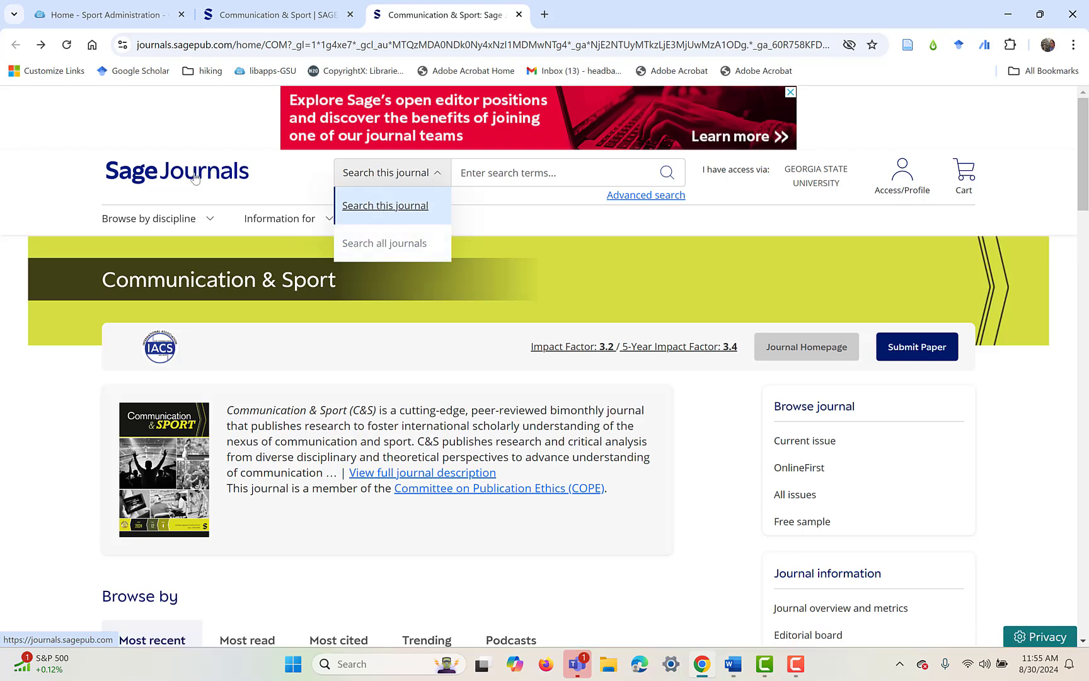
click(380, 182)
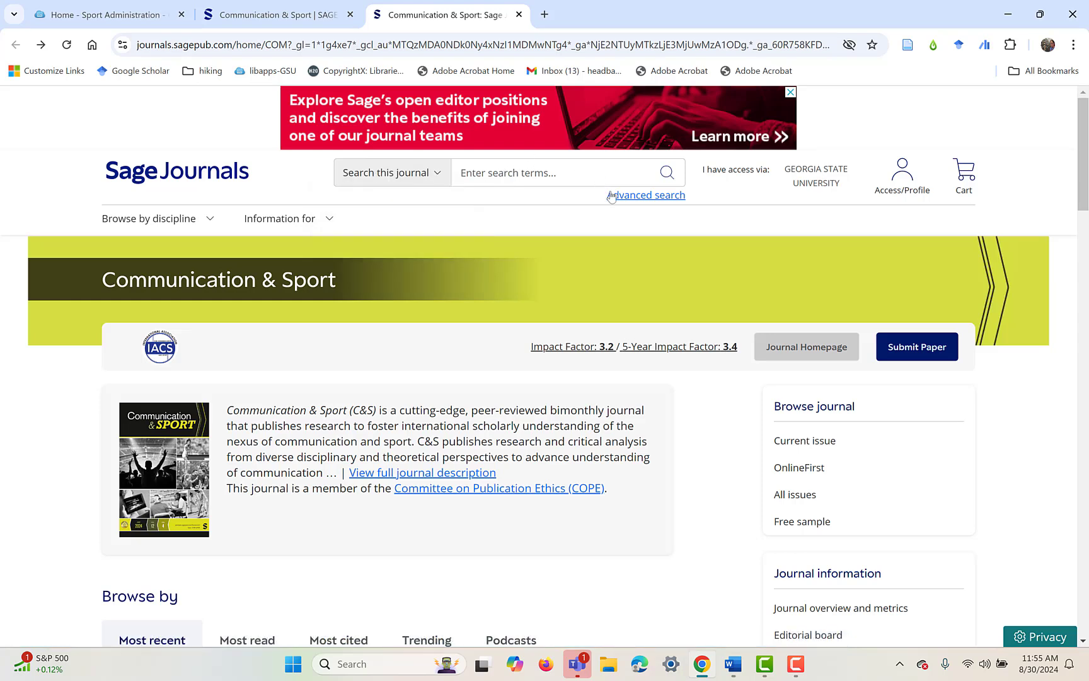
click(498, 147)
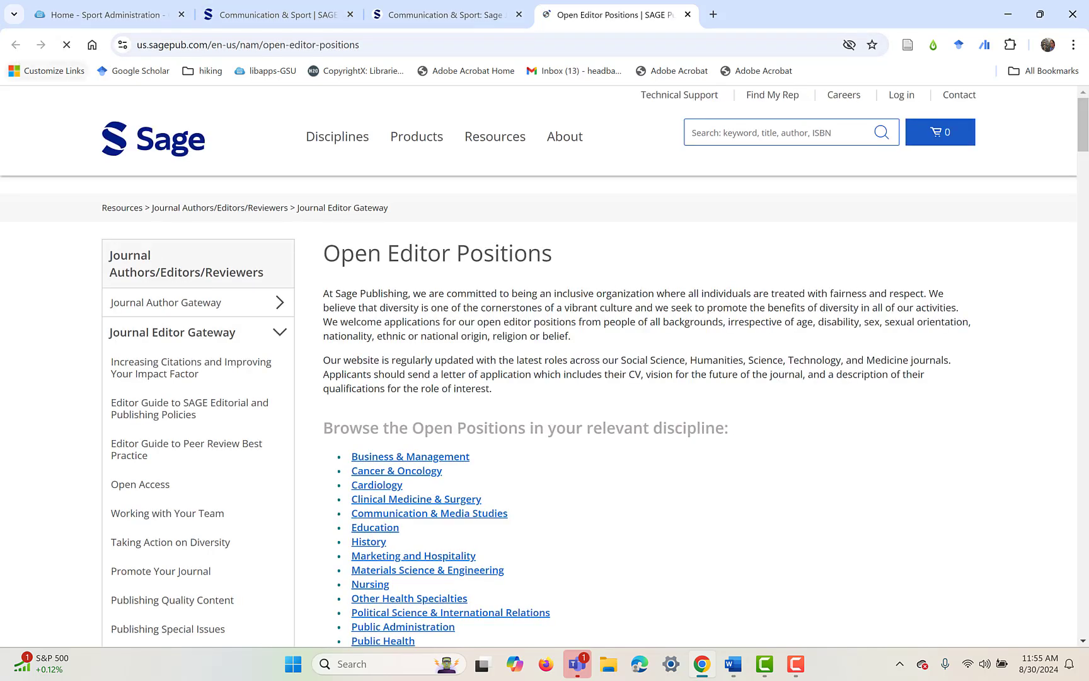
click(457, 17)
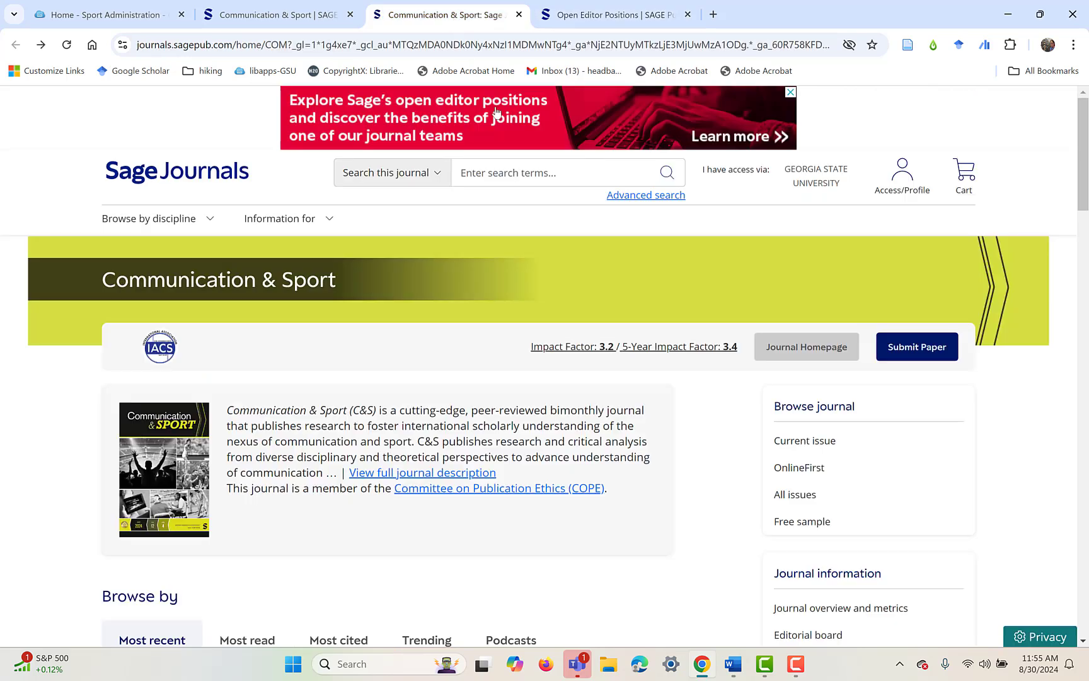
Step: Search within Communication & Sport for "race"
click(509, 183)
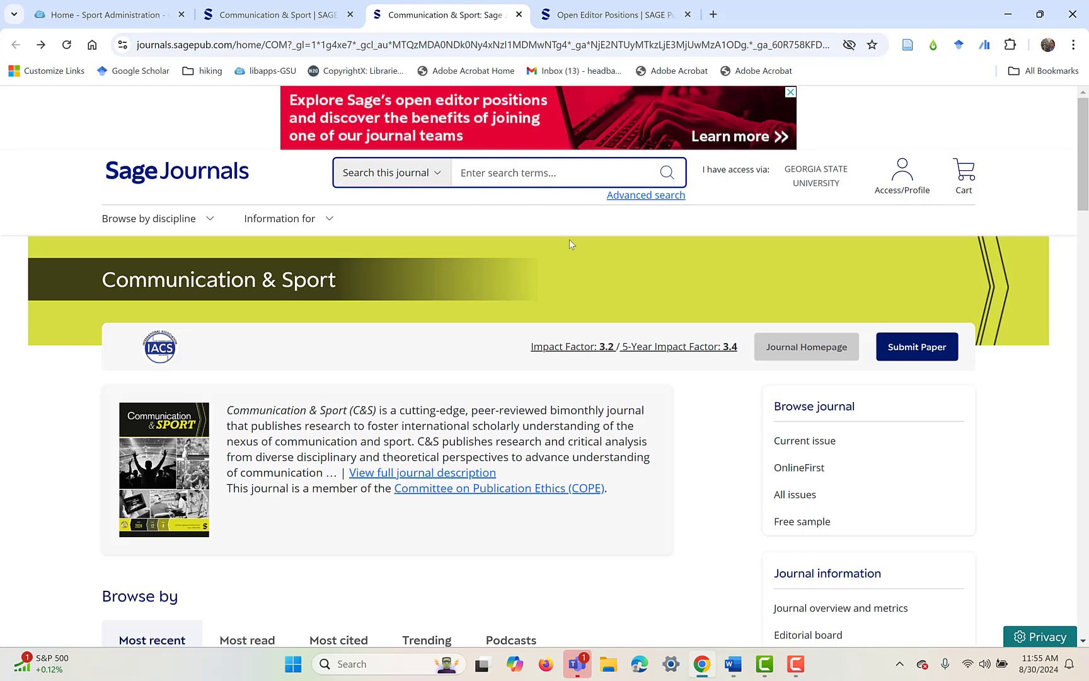
text(rea)
key(BackSpace)
key(BackSpace)
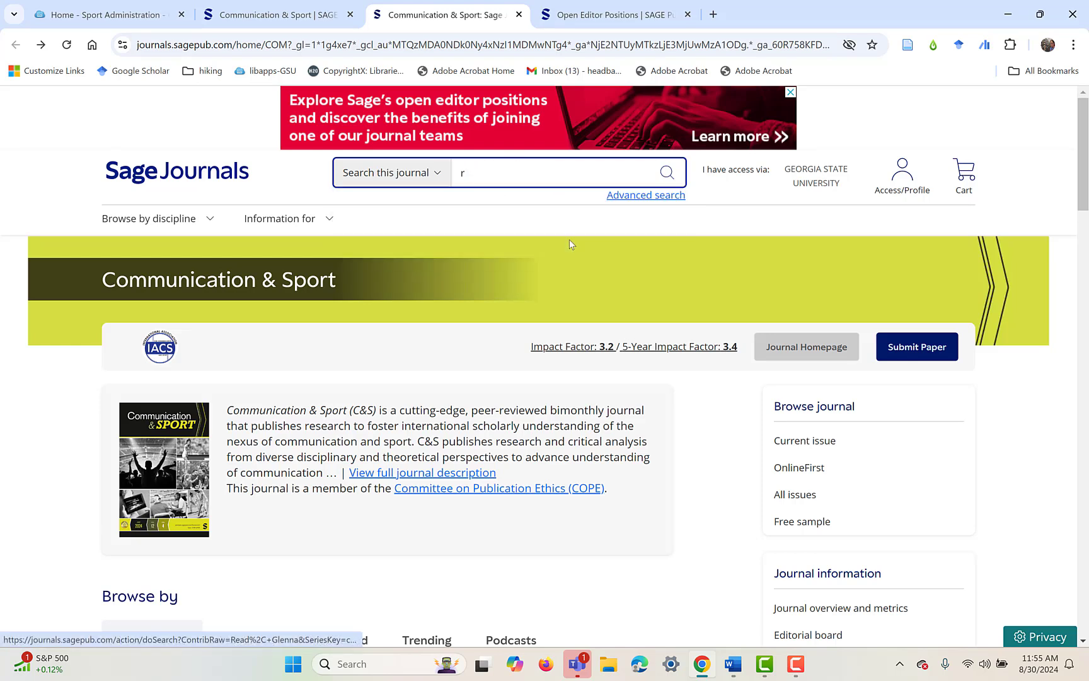
text(ace)
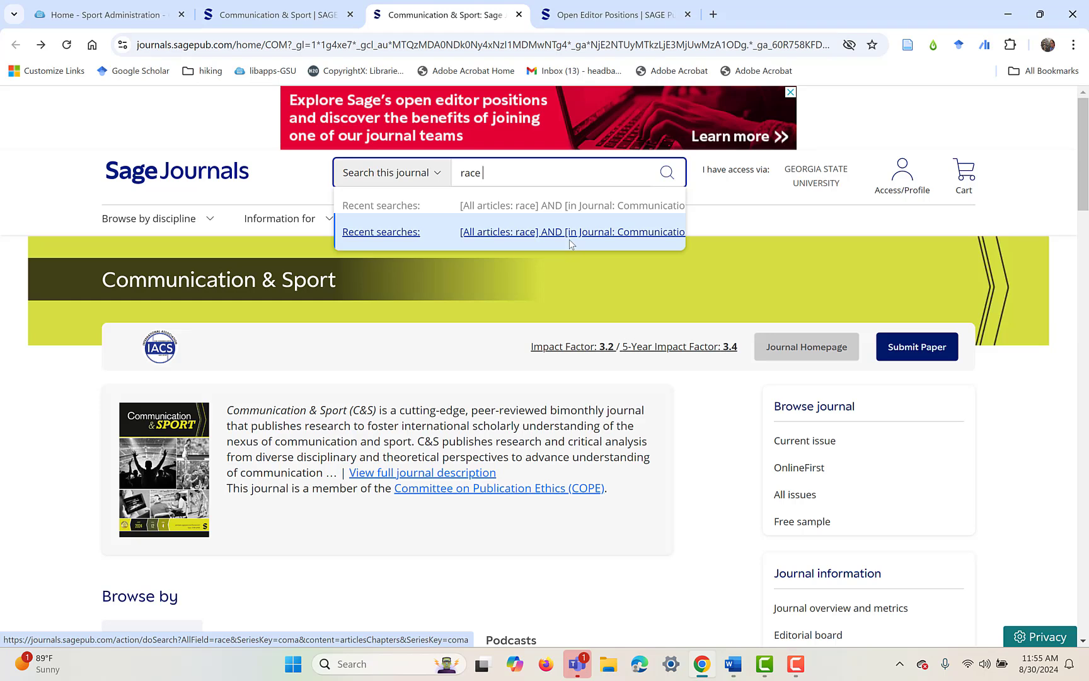
click(744, 223)
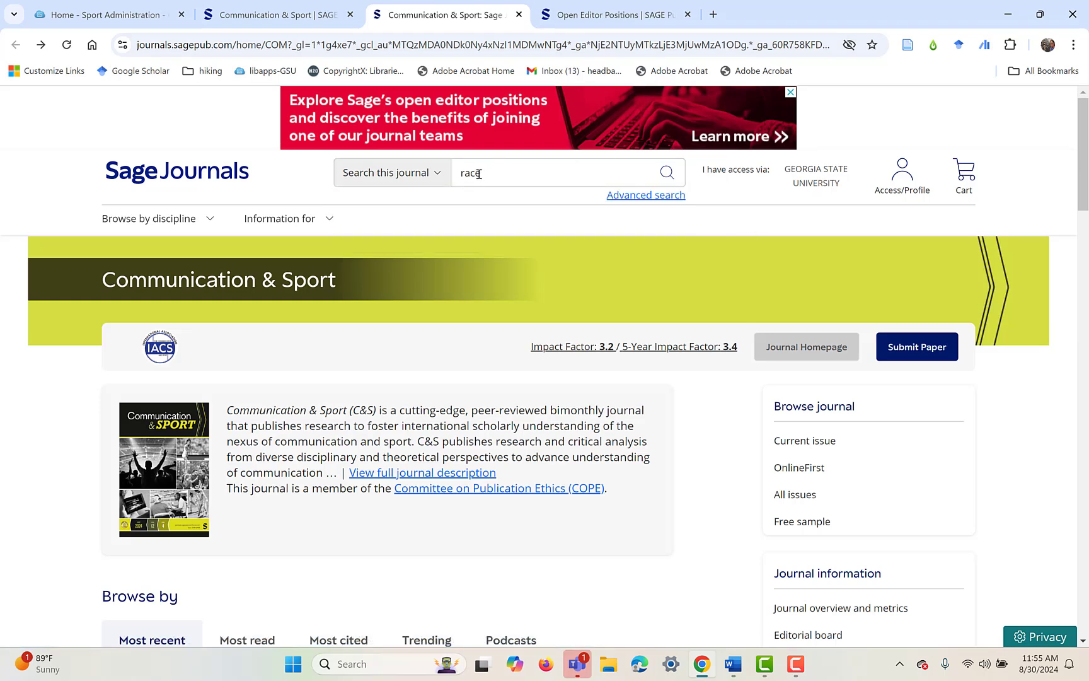
click(667, 172)
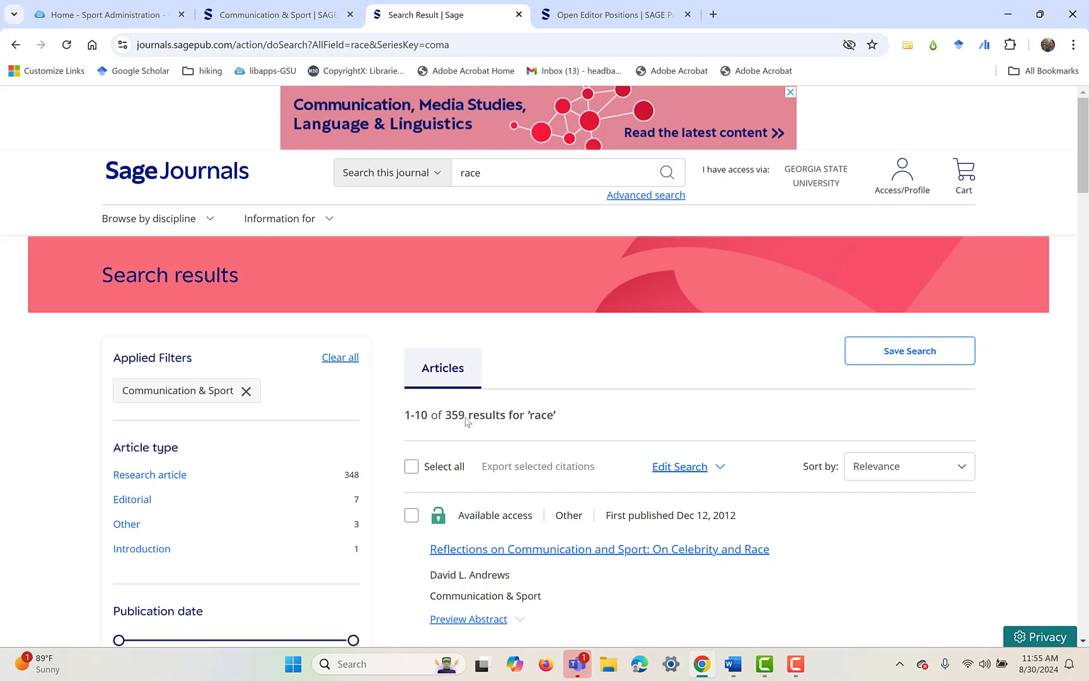
Step: Highlight part of the result count and look through the listed articles on race
drag(466, 418, 452, 416)
scroll(642, 406, down, 3)
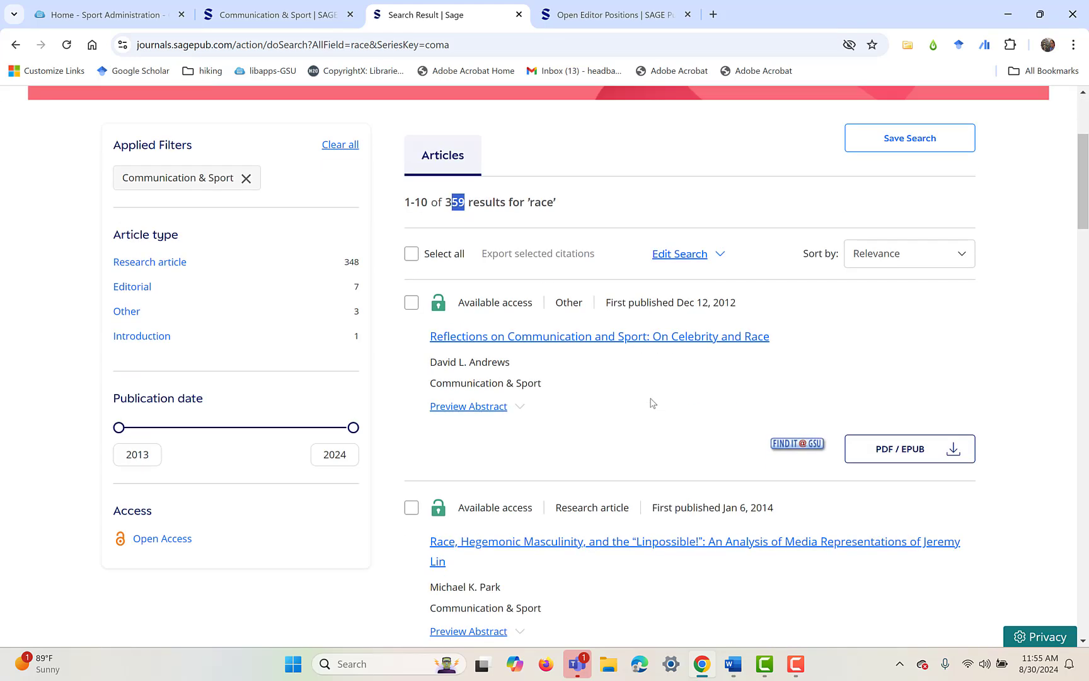
scroll(651, 403, down, 5)
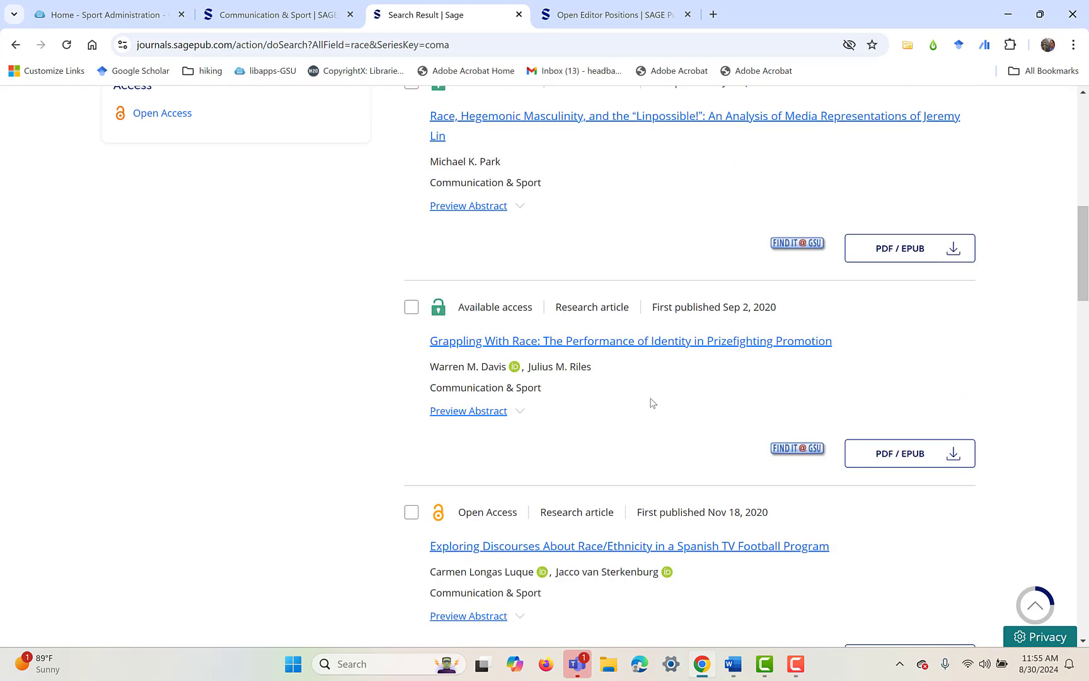
scroll(652, 403, down, 1)
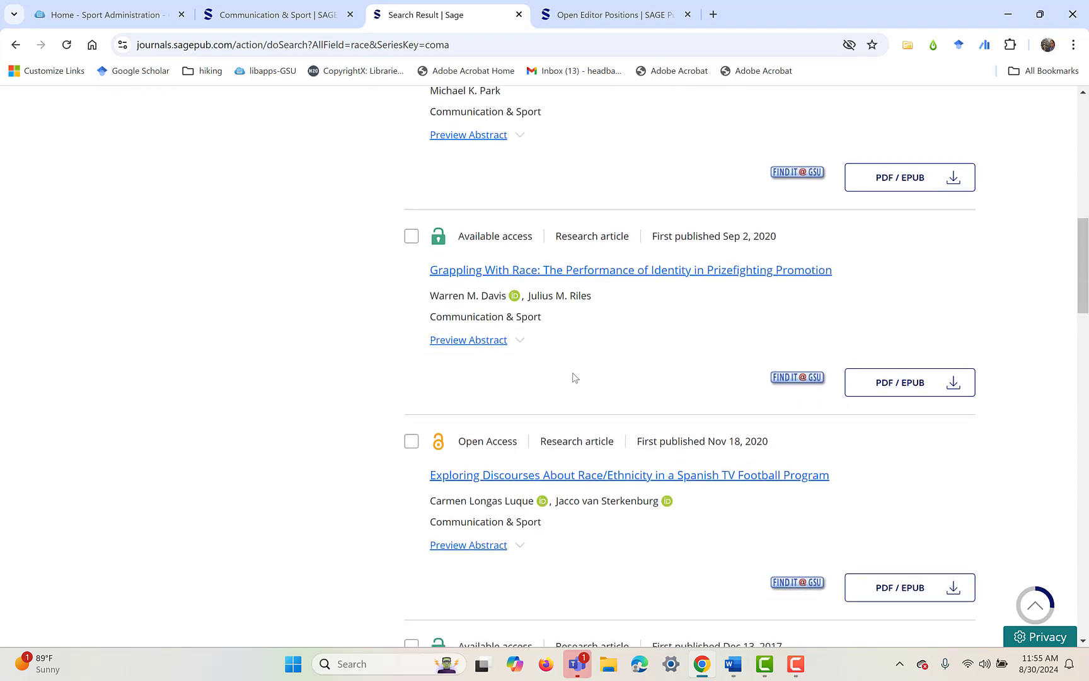
Step: Open the Sage Journals advanced search and review its search term, journal title, date and access type options
scroll(575, 377, up, 10)
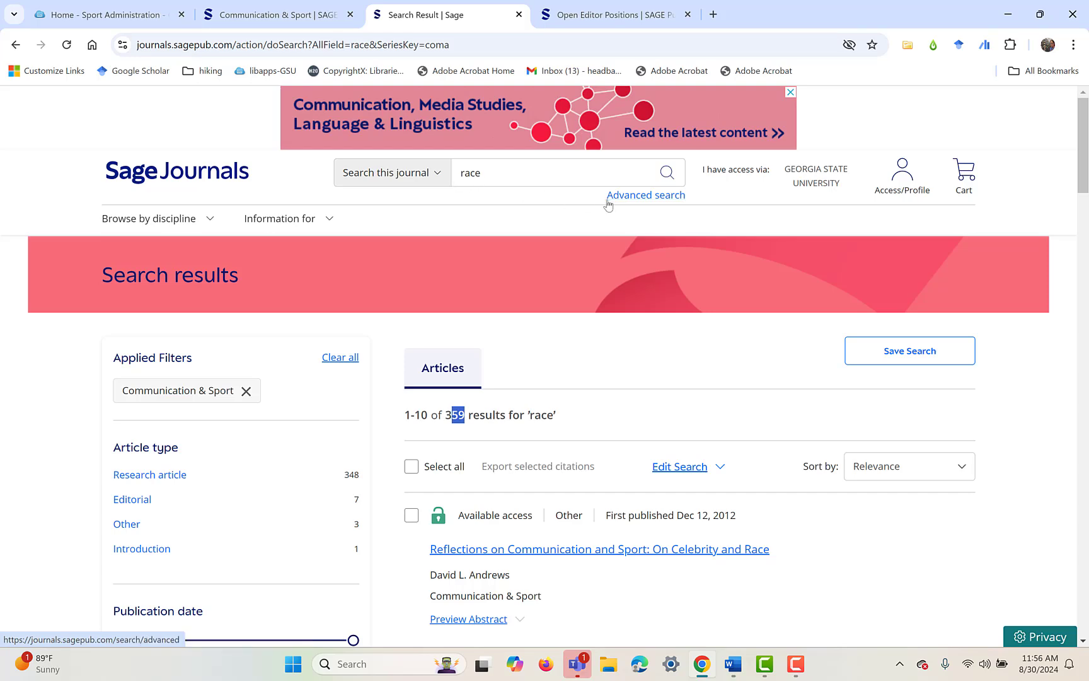
click(632, 199)
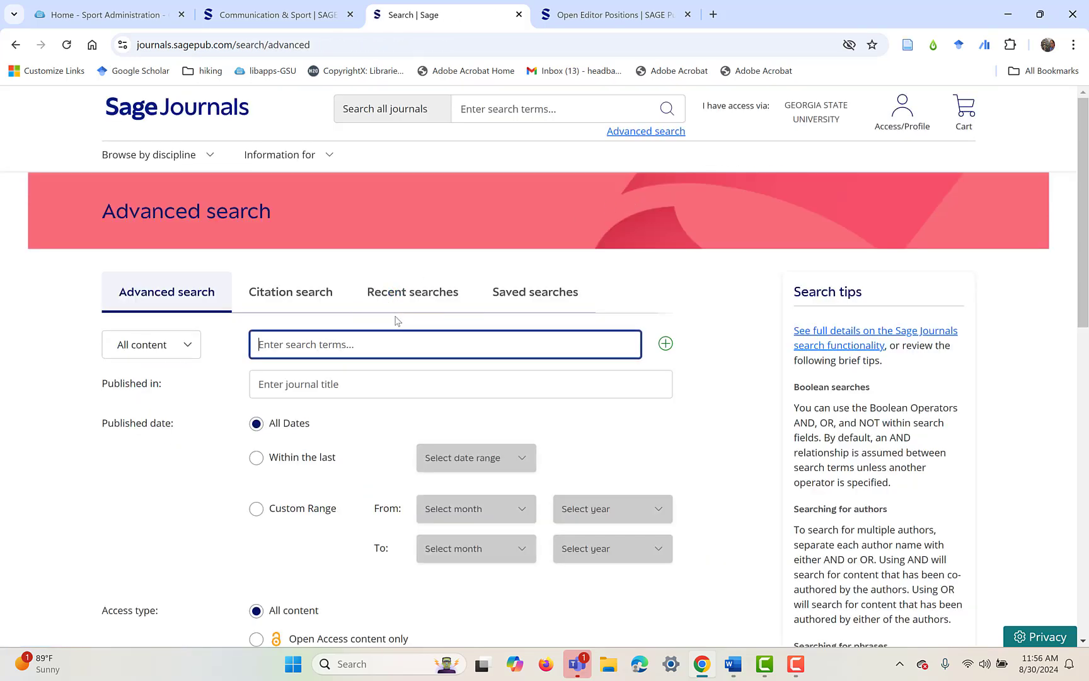
scroll(151, 324, down, 6)
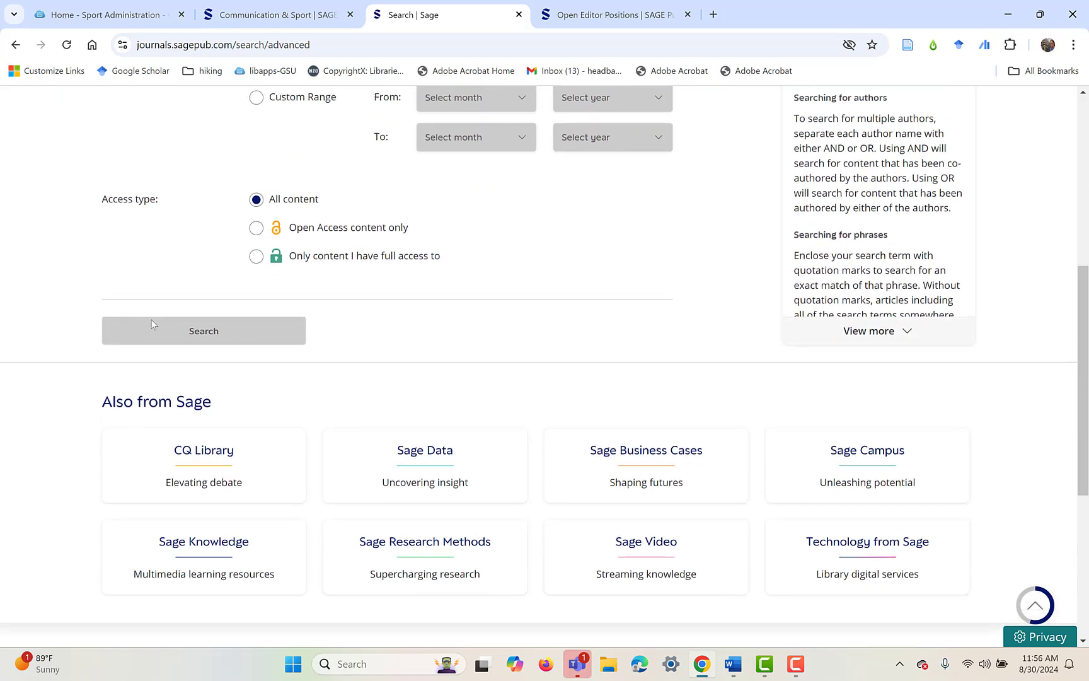
scroll(150, 324, up, 4)
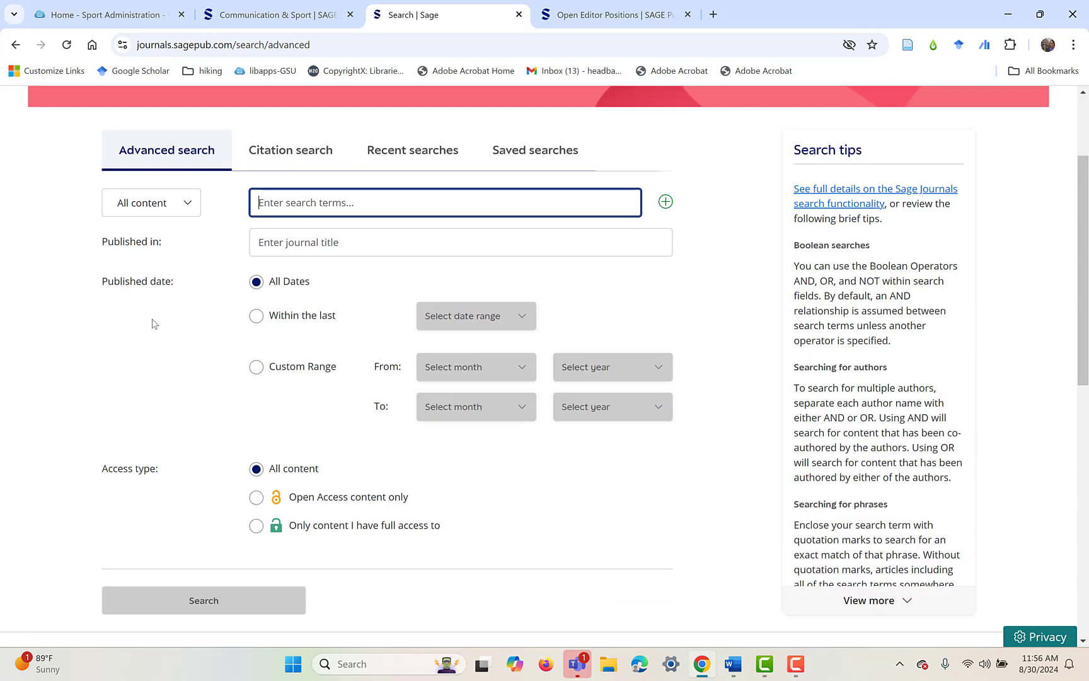
scroll(152, 324, up, 2)
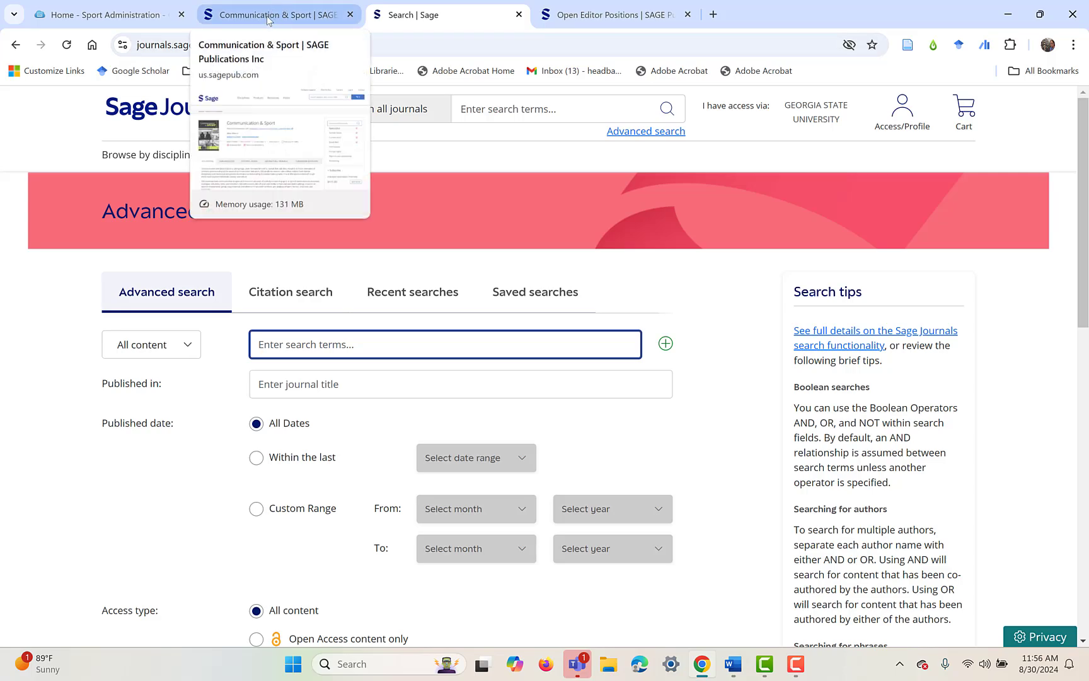
Step: Return to the Sport Administration library guide and go back up to the start of the Sport Management Journals section
click(129, 22)
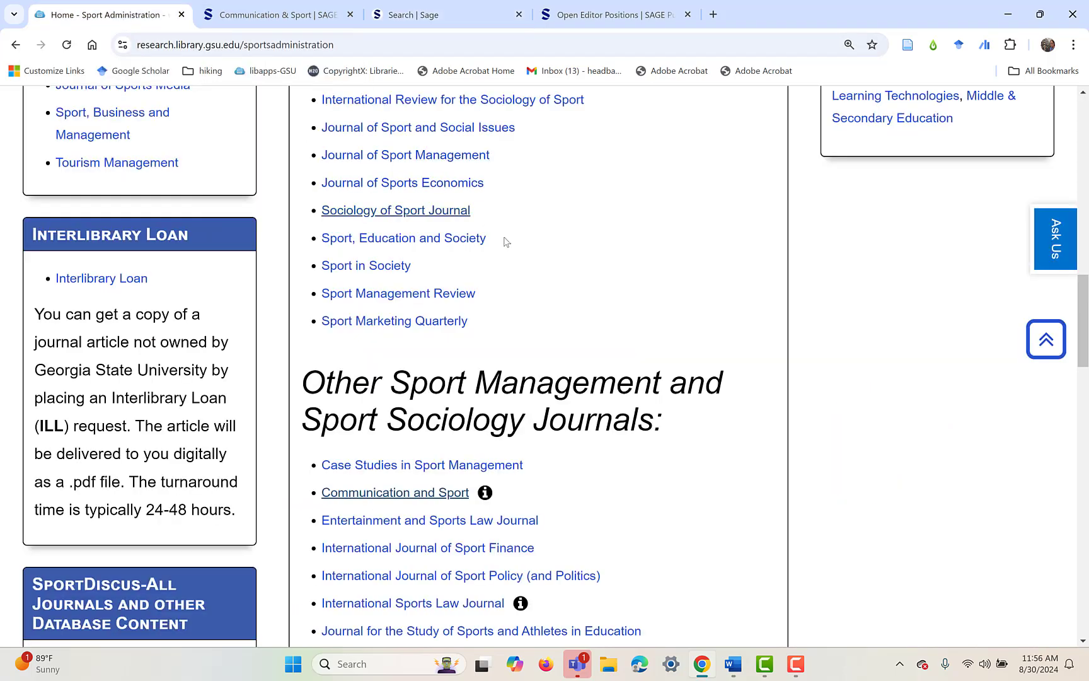
scroll(507, 245, up, 5)
scroll(507, 245, up, 6)
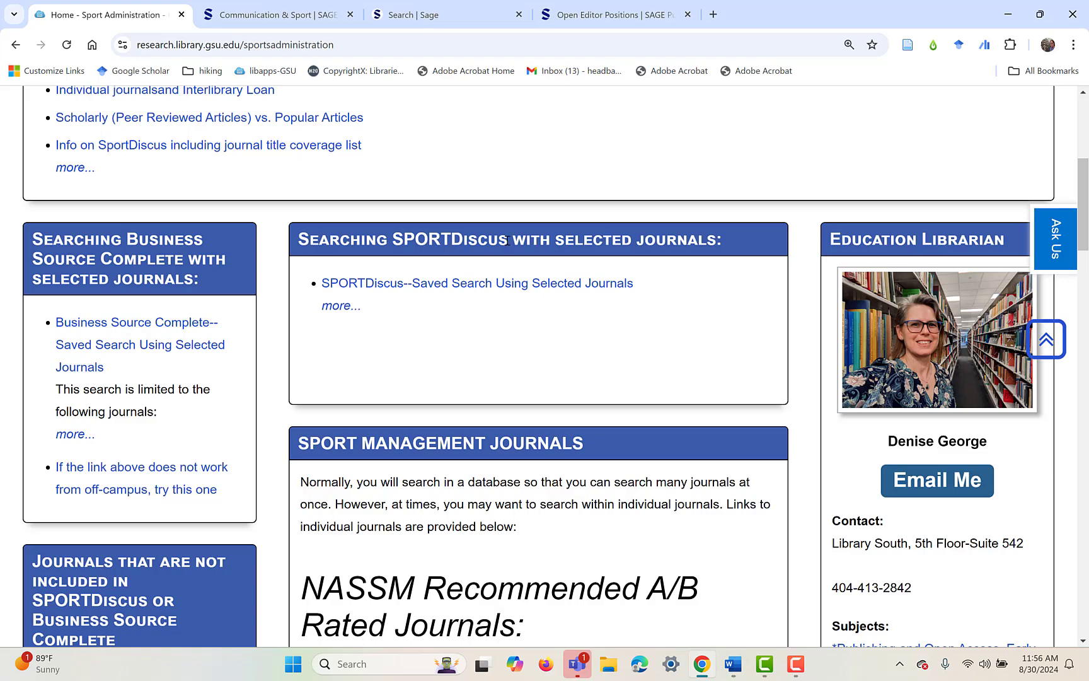
Step: Open the Interlibrary Loan request logon page from the Interlibrary Loan section of the Sport Administration guide
scroll(507, 241, up, 1)
scroll(508, 243, down, 3)
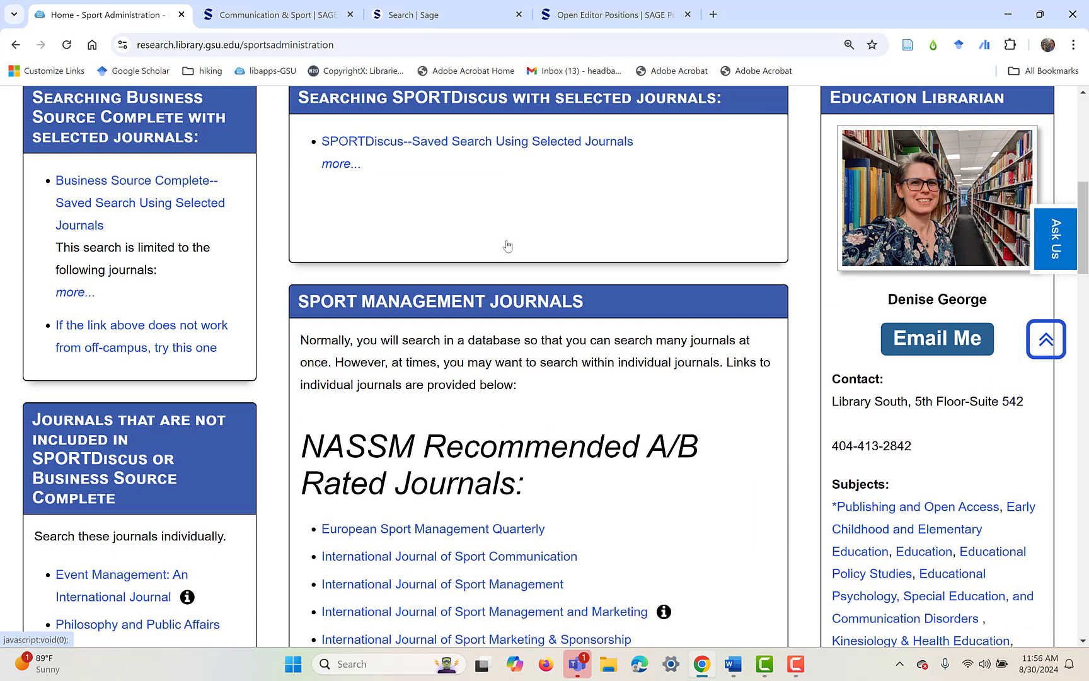
scroll(510, 245, down, 3)
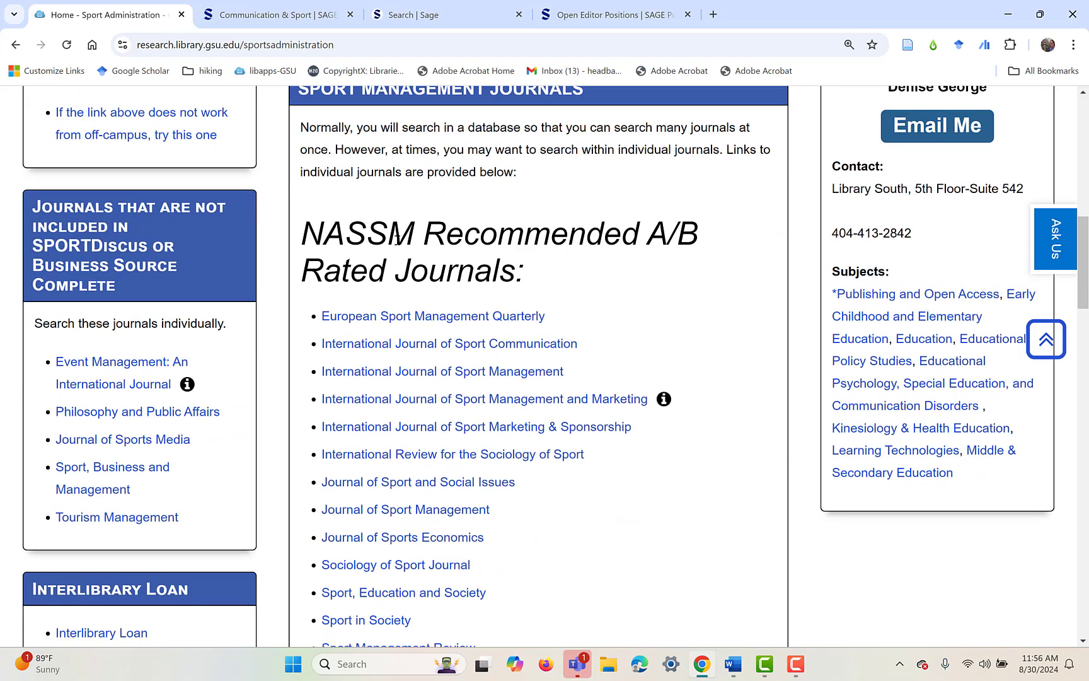
scroll(259, 244, down, 3)
scroll(234, 247, down, 2)
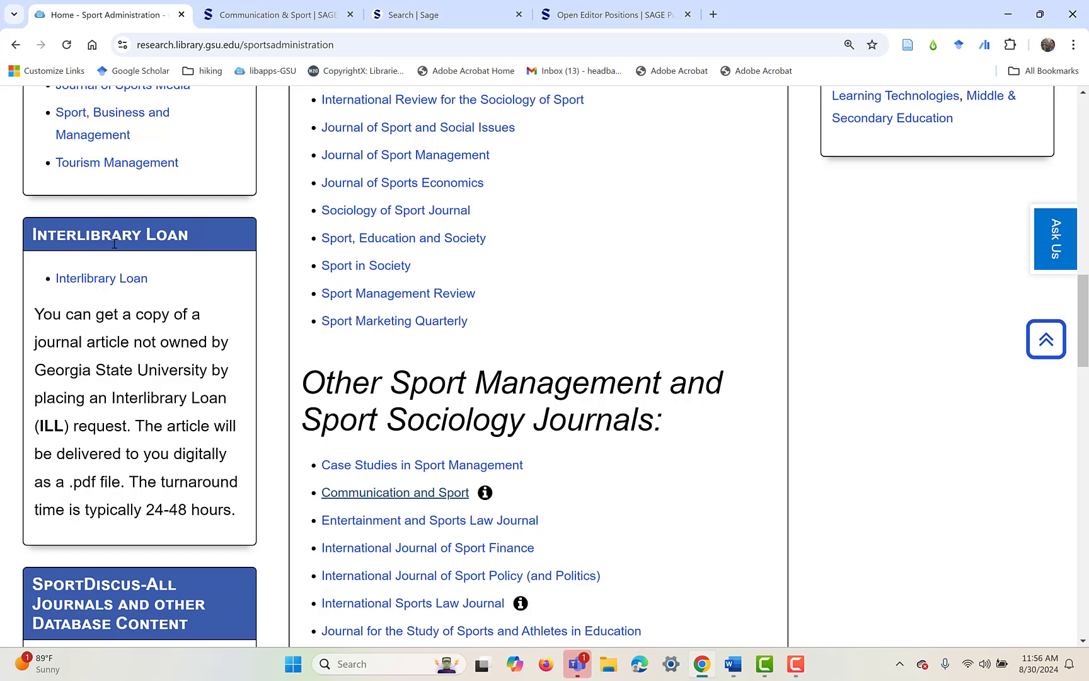
click(89, 281)
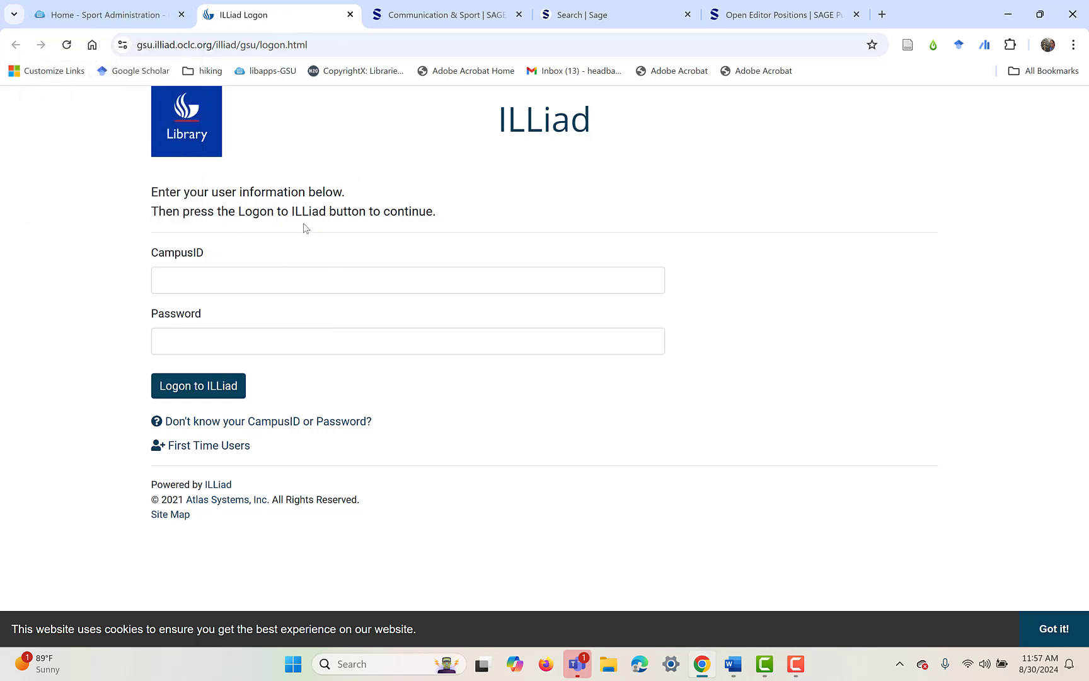
Step: Return to the Sport Administration guide and review the NASSM recommended journals, finishing back at the Education Librarian contact section
click(74, 21)
scroll(448, 353, down, 1)
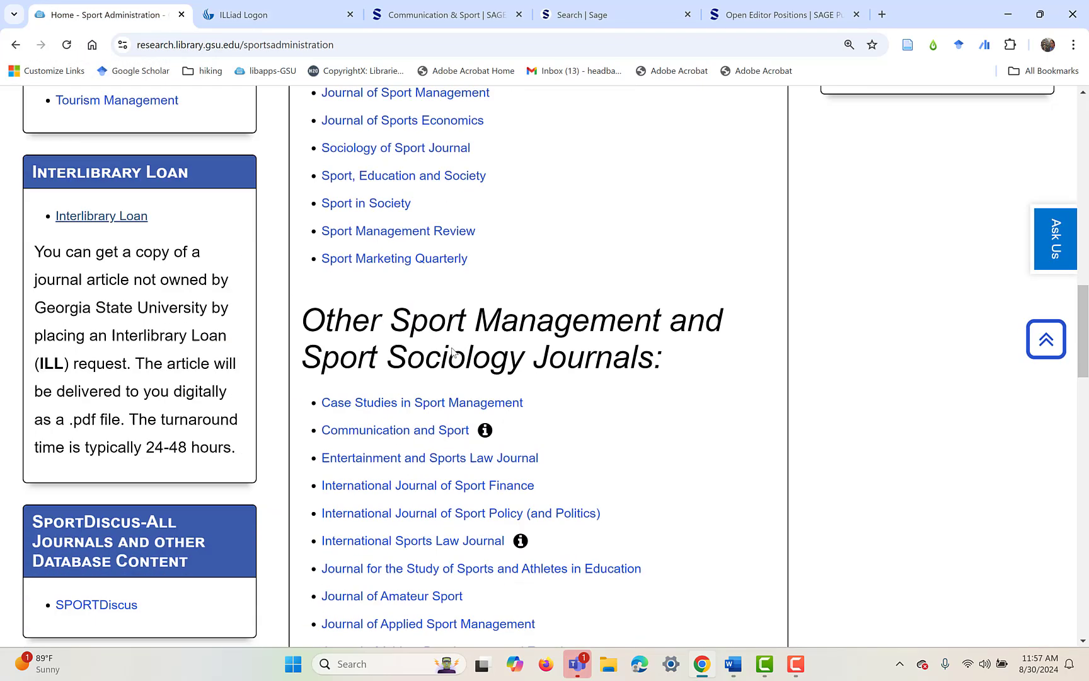
scroll(452, 351, up, 10)
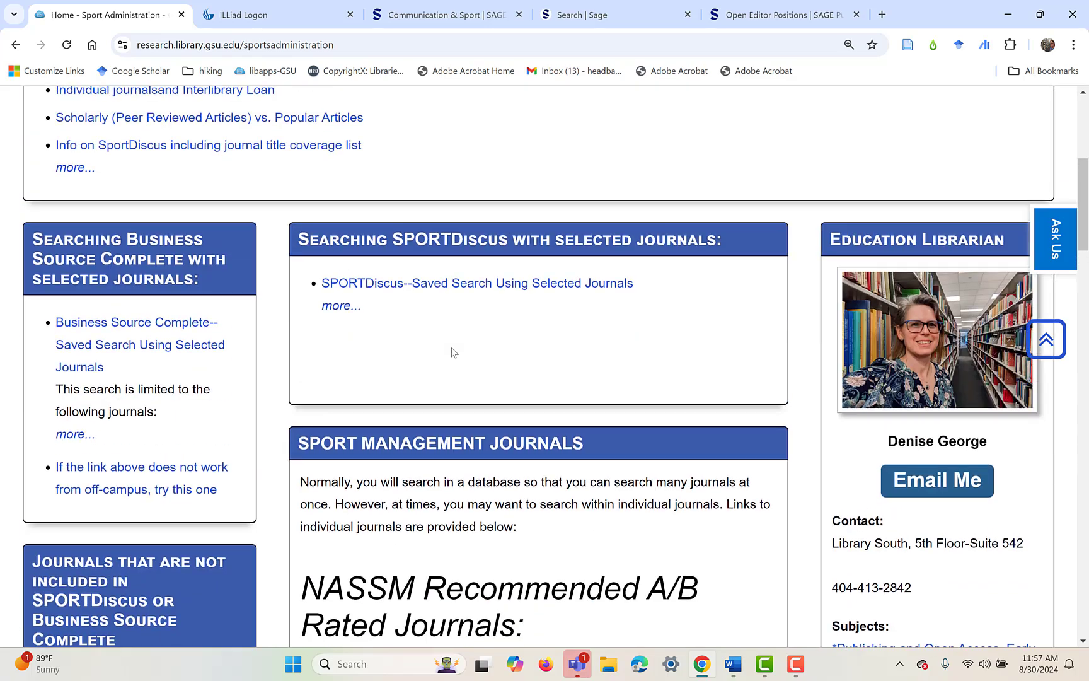
scroll(452, 351, down, 6)
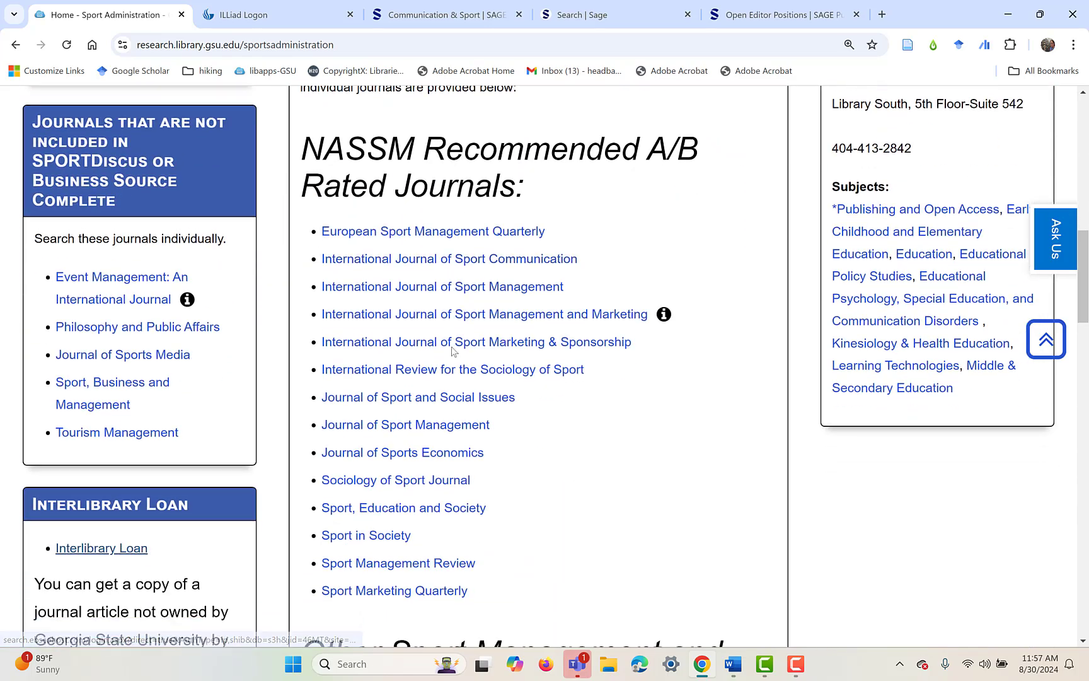
scroll(452, 351, down, 1)
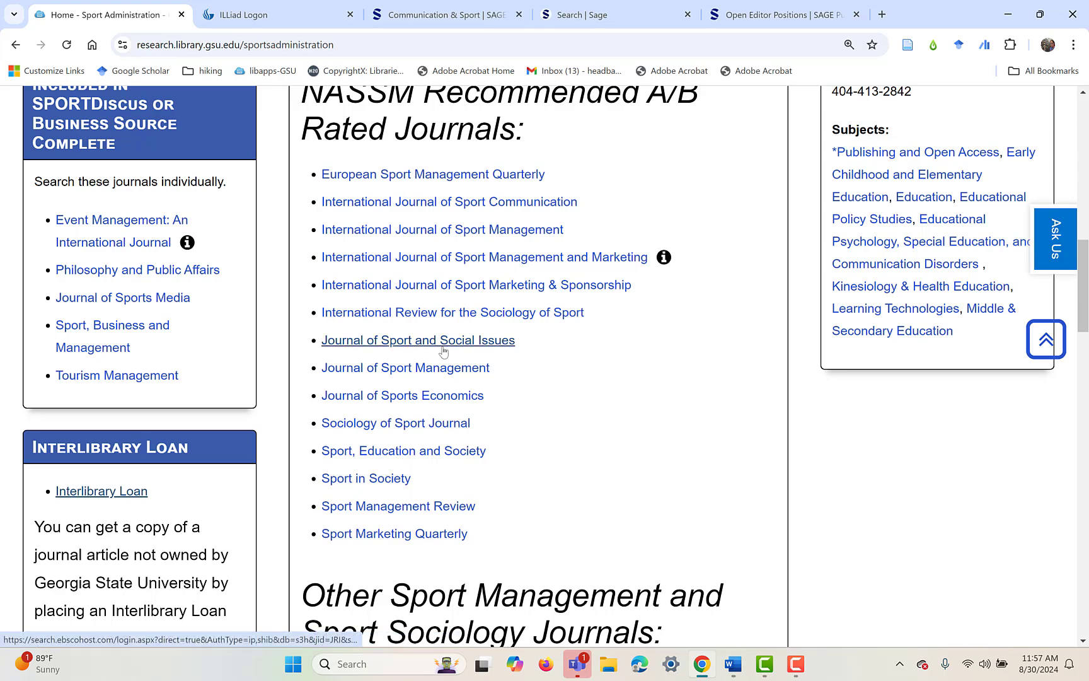
scroll(443, 351, up, 7)
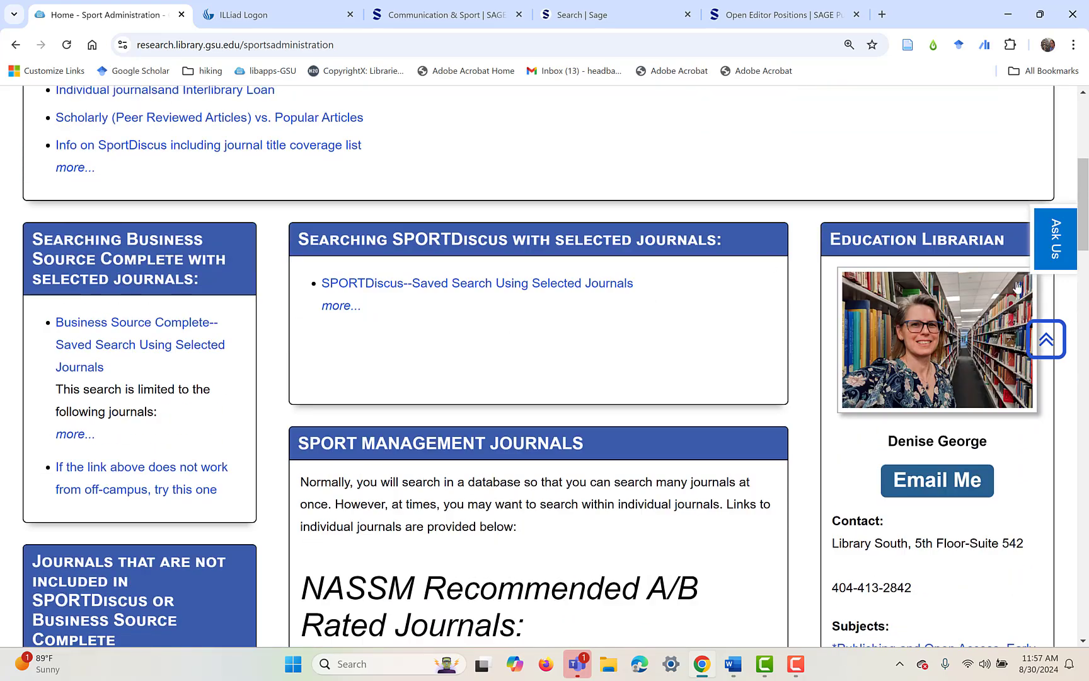